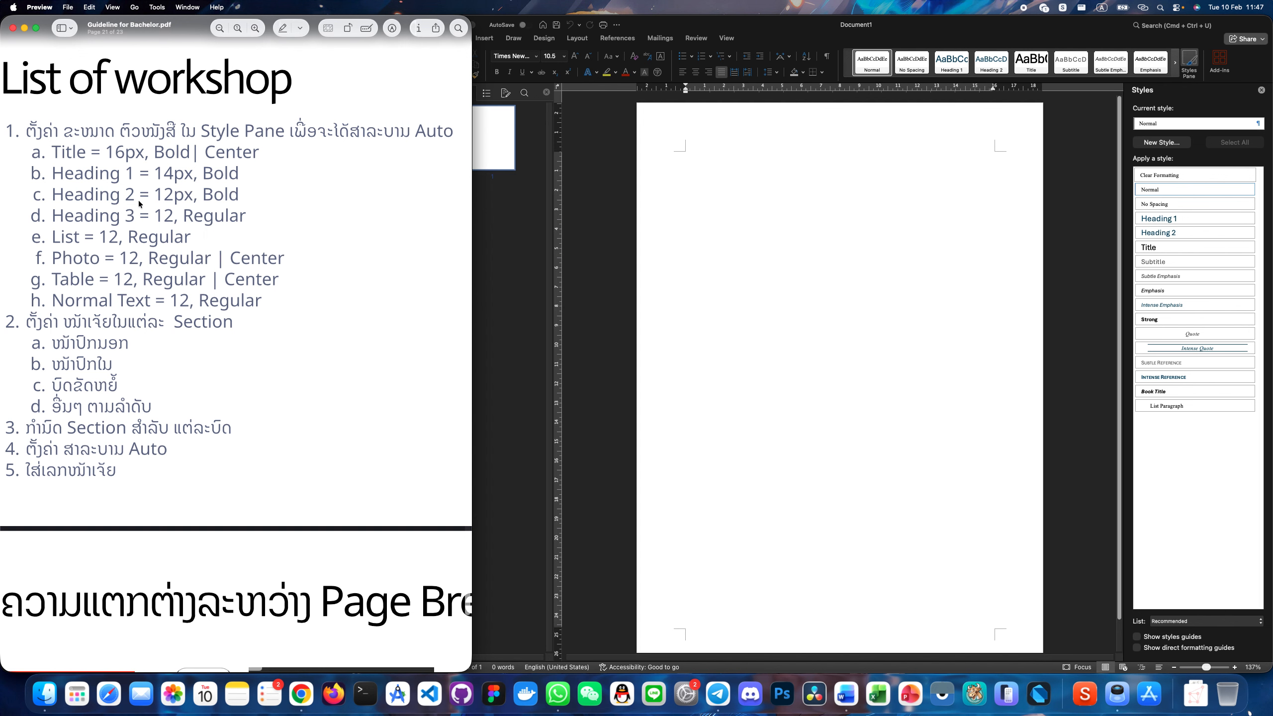
Step: Apply the Title style to the empty first paragraph of the document
left_click(1203, 138)
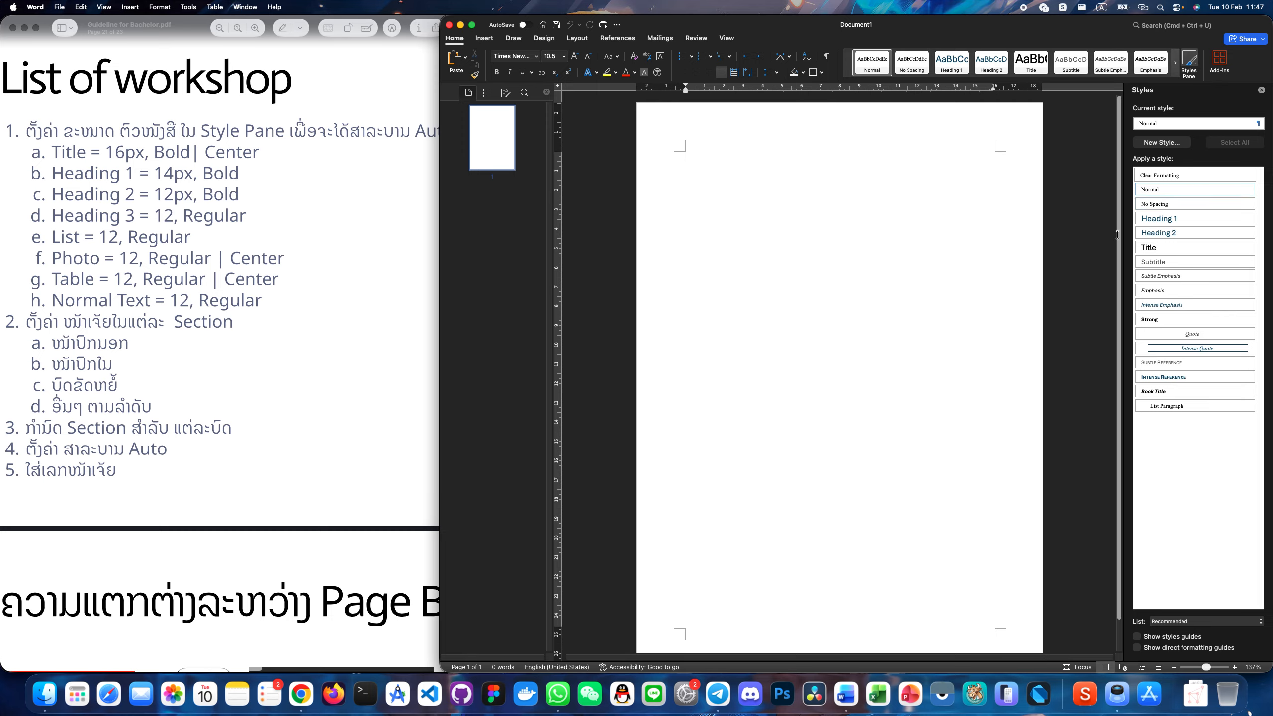
left_click(1147, 247)
left_click(1251, 246)
left_click(1194, 282)
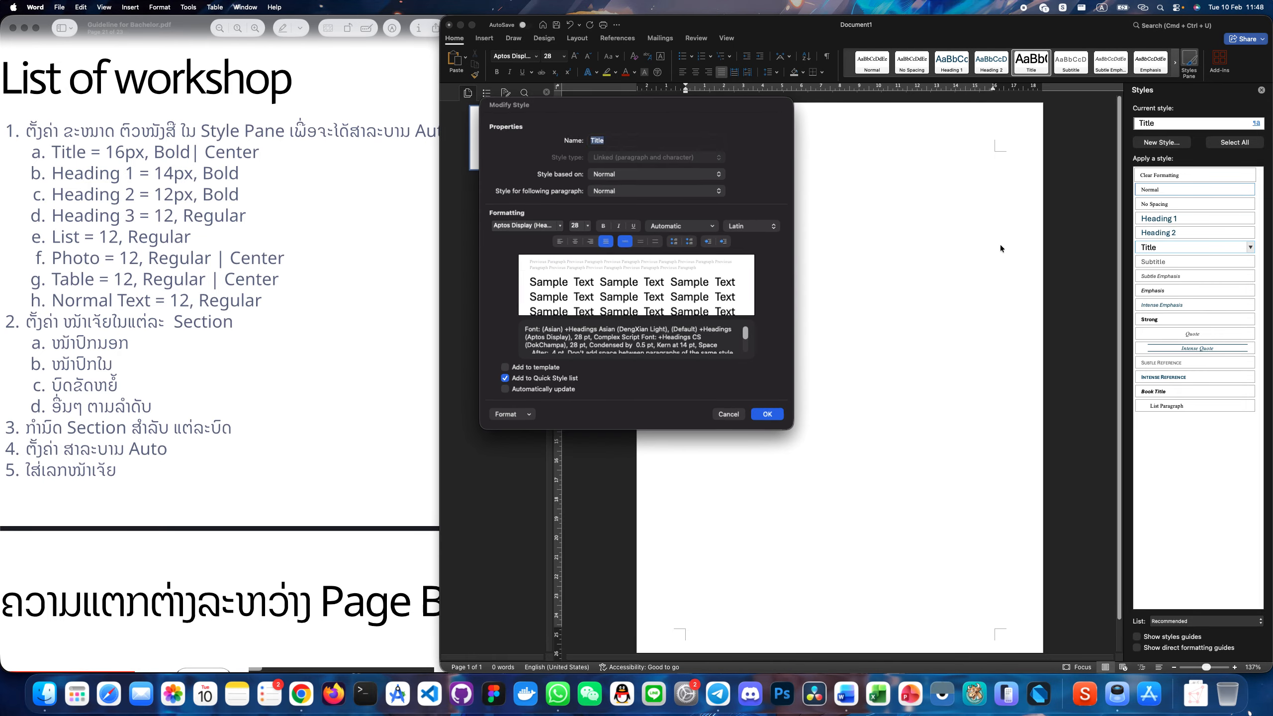
left_click(742, 419)
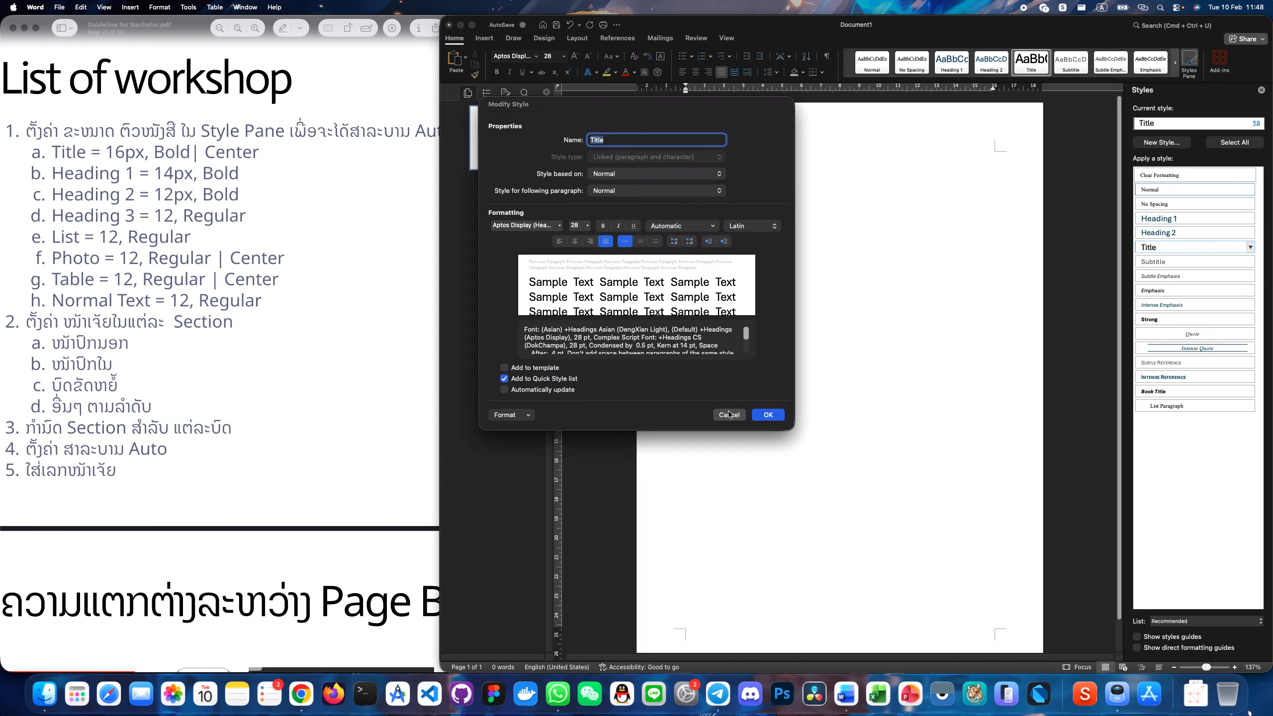
Step: Enter the lines Title, Heading 1, Heading 2, Heading 3, List, Photo, Table and Normal Text, each as its own paragraph
type("Title ")
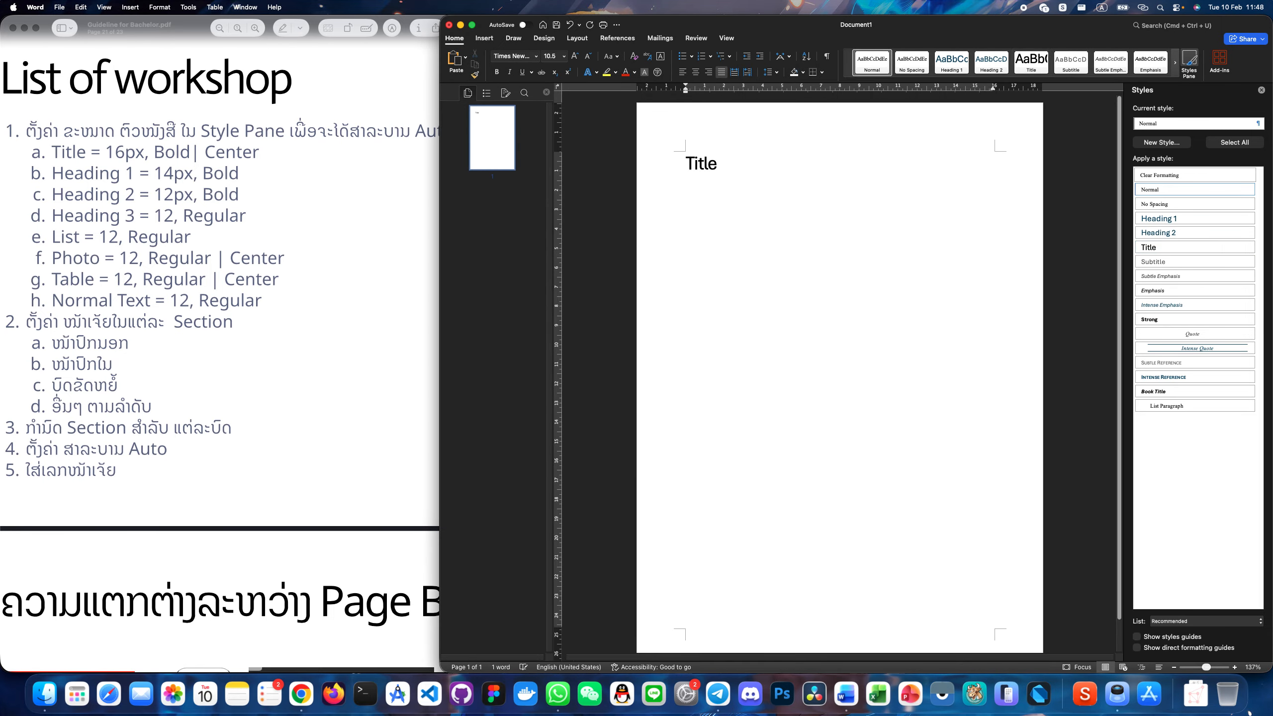
type("Heading 1 Heading")
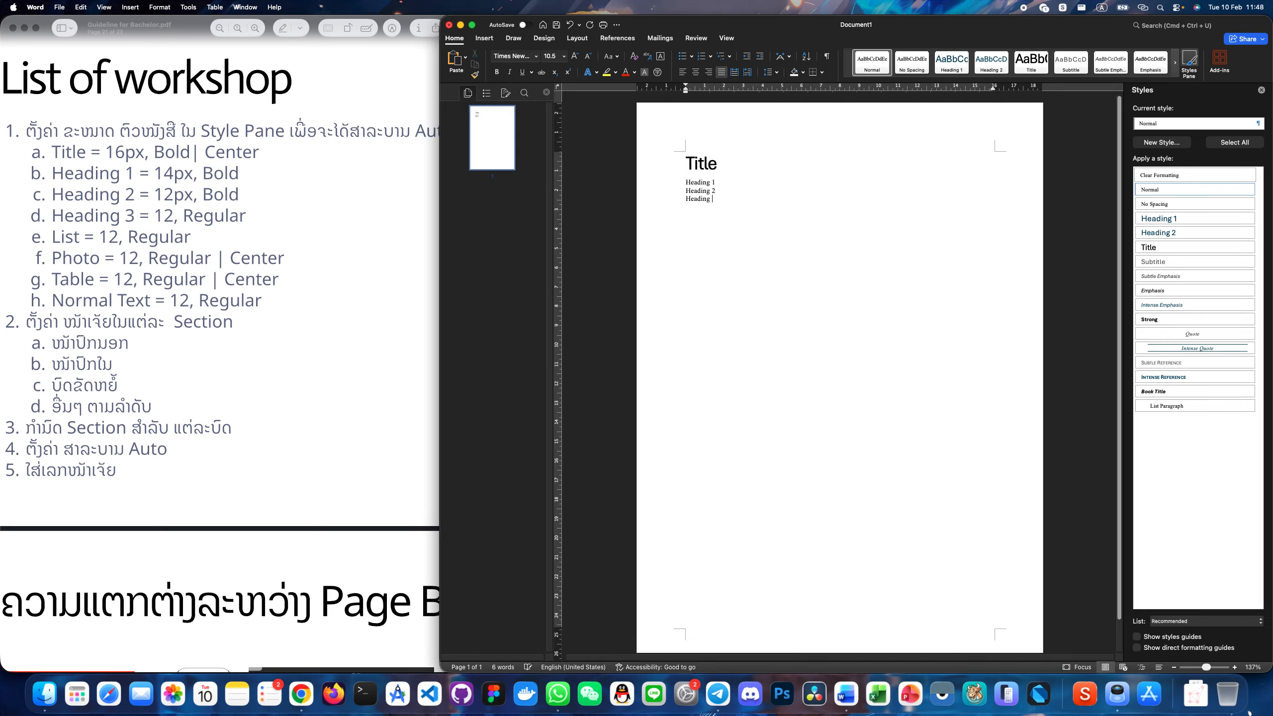
type(" 2 Heading 3")
key("Return")
type("Photo")
key("Return")
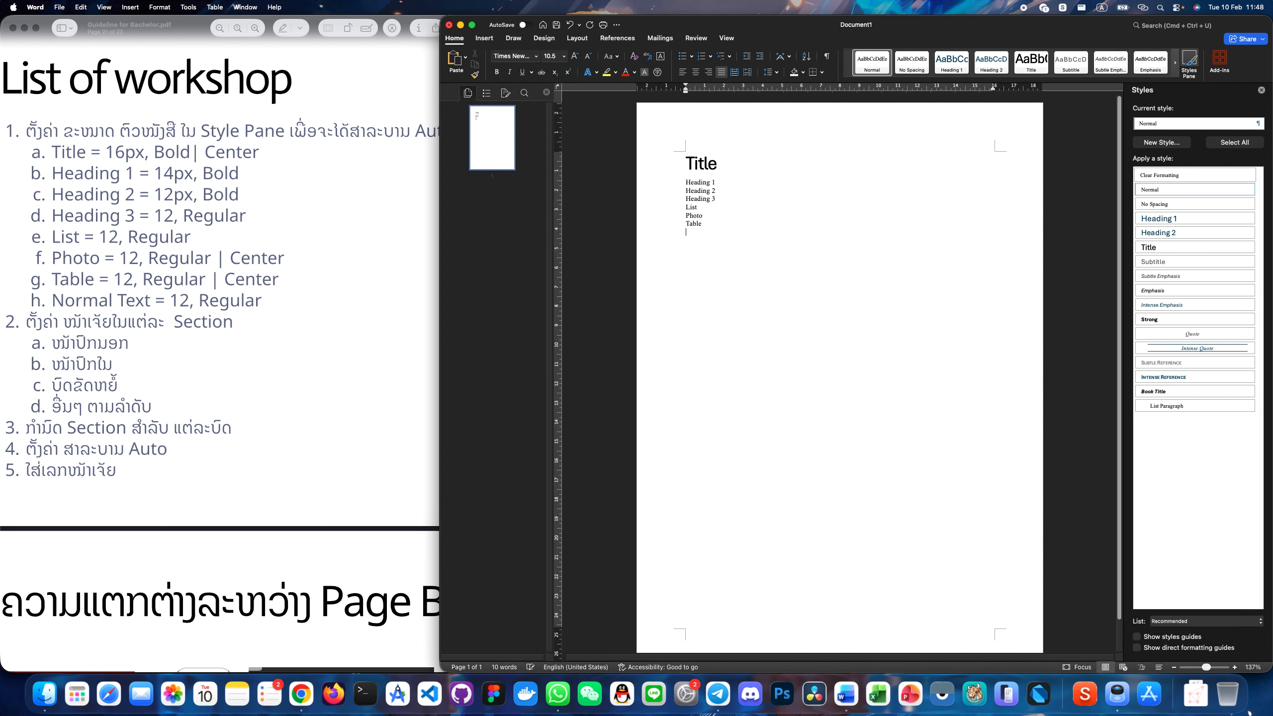
type("Normal Text")
Step: Append "16px" to the Title line and "14px" to the Heading 1 line
left_click(722, 165)
type("16px")
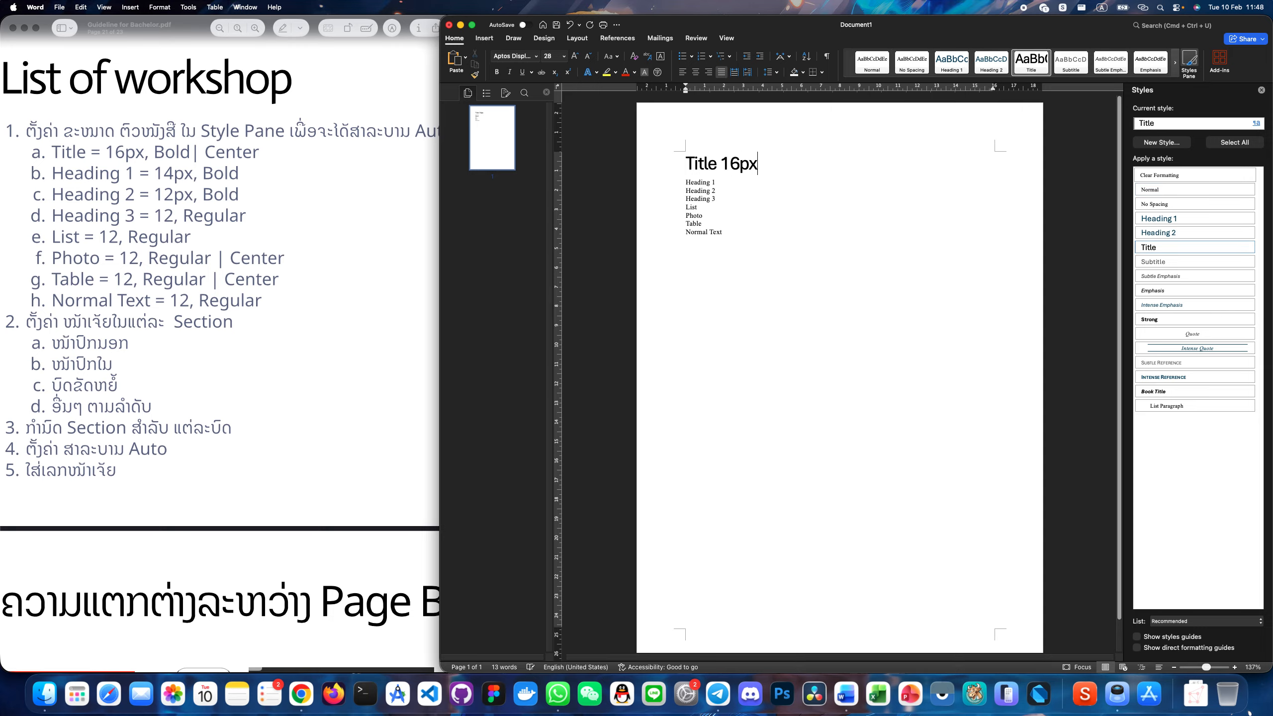
type(" bp")
key("BackSpace")
key("BackSpace")
key("BackSpace")
left_click(733, 183)
type("14")
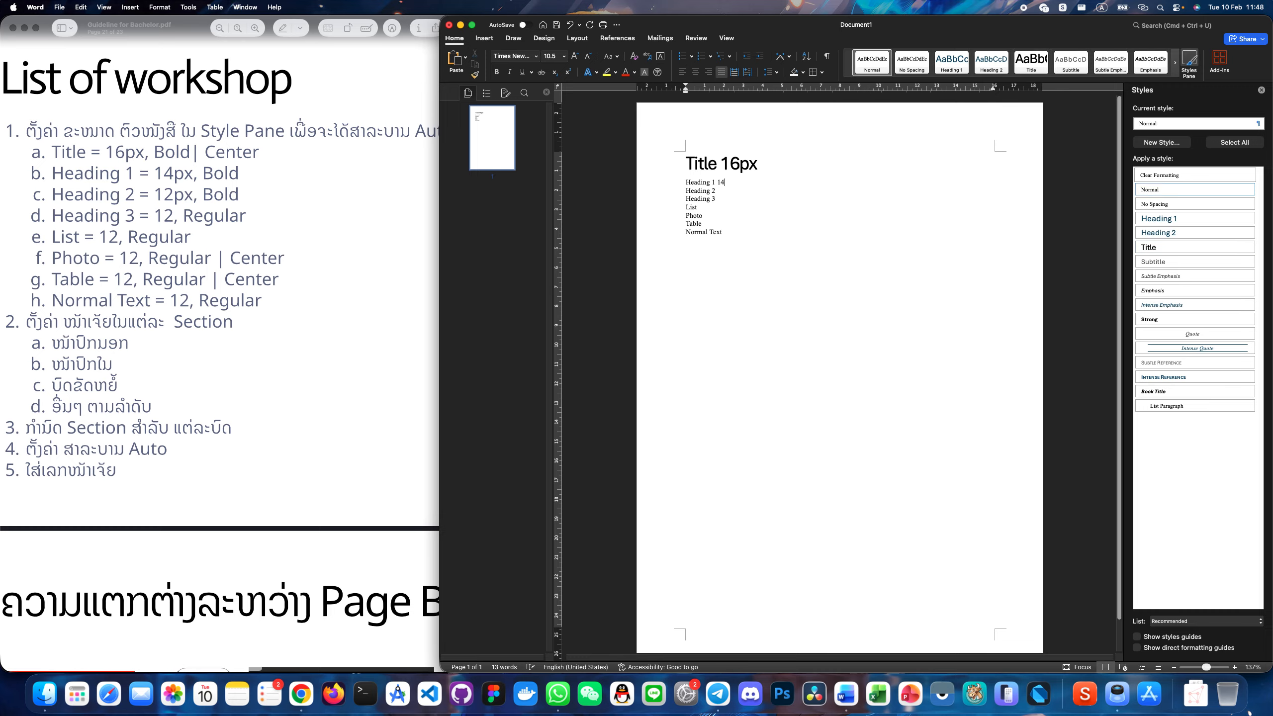
Step: Append "12px" to the Heading 2 line and "12" to the Heading 3, List, Photo, Table and Normal Text lines
left_click(735, 188)
type("12")
type("12")
left_click(734, 216)
key("BackSpace")
type("12")
left_click(728, 233)
type("12")
Step: Add "Regular" to the Heading 3 line and copy it to the end of the List, Photo, Table and Normal Text lines
left_click(738, 198)
type("Re")
double_click(731, 198)
key("super+c")
left_click(727, 208)
key("super+v")
left_click(726, 216)
key("super+v")
left_click(726, 224)
key("super+v")
left_click(737, 232)
key("super+v")
Step: Append "Bold" to the ends of the Title, Heading 1 and Heading 2 lines
left_click(752, 183)
left_click(768, 166)
type("Bold")
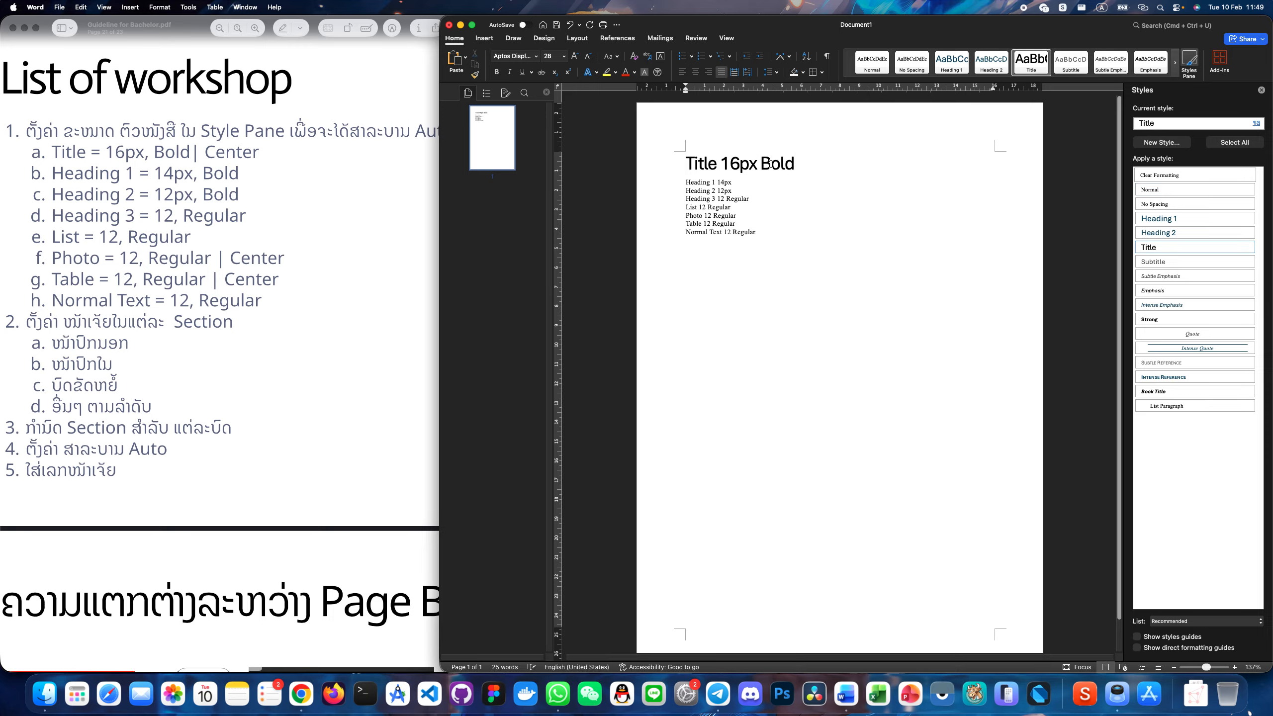
double_click(777, 164)
left_click(760, 183)
type("Bold")
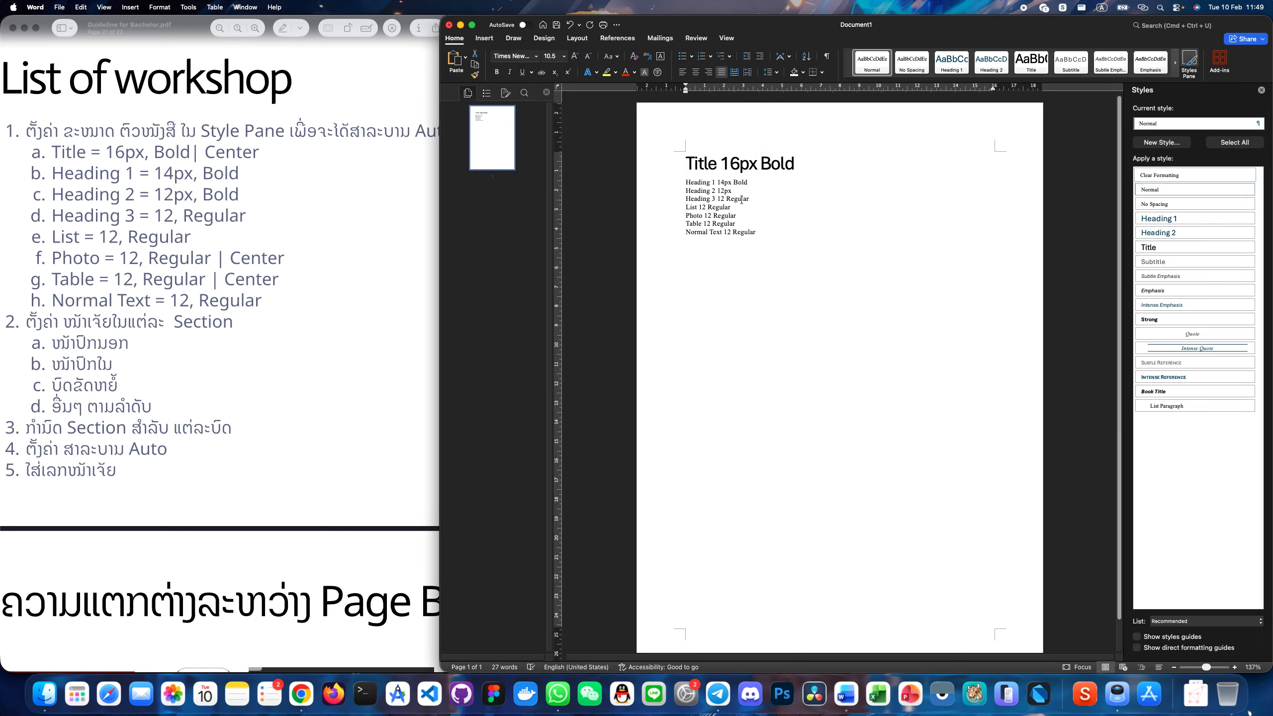
left_click(747, 189)
key("super+v")
left_click(780, 227)
Step: Modify the Title style's Latin formatting to Times New Roman, size 16, bold and centred
left_click_drag(804, 161, 662, 161)
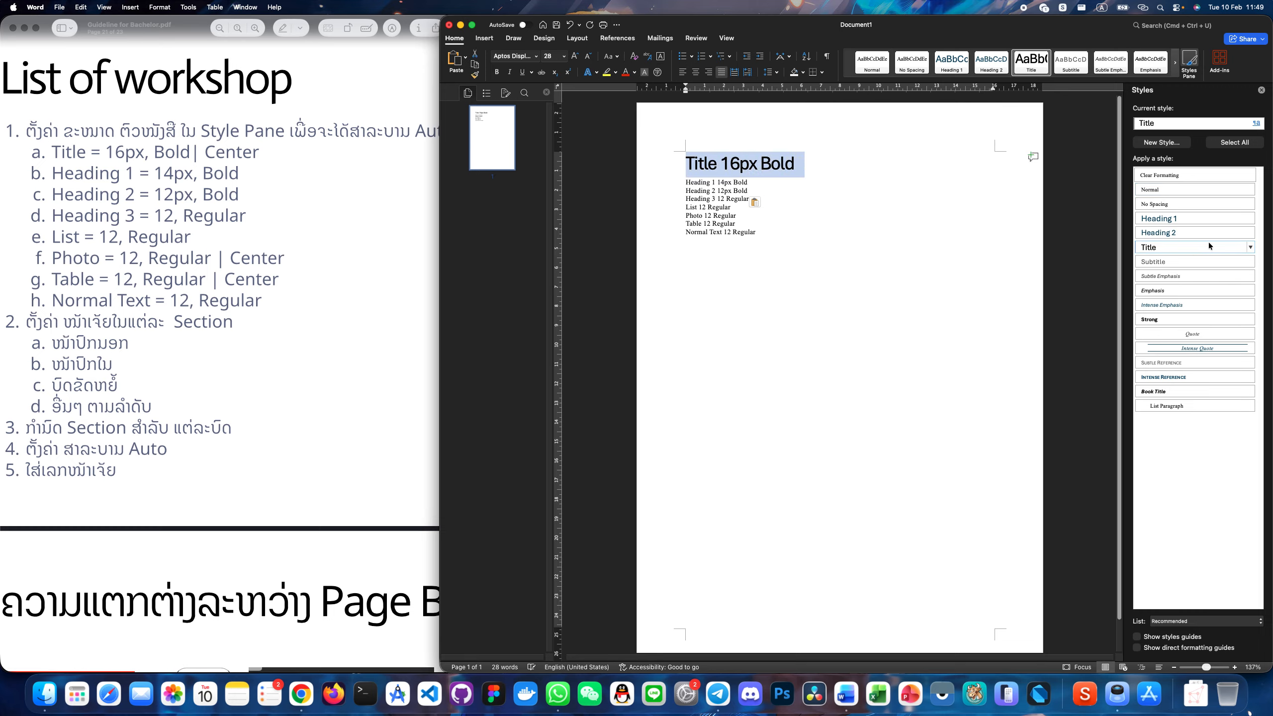
left_click(1251, 247)
left_click(1201, 286)
left_click_drag(620, 121, 639, 172)
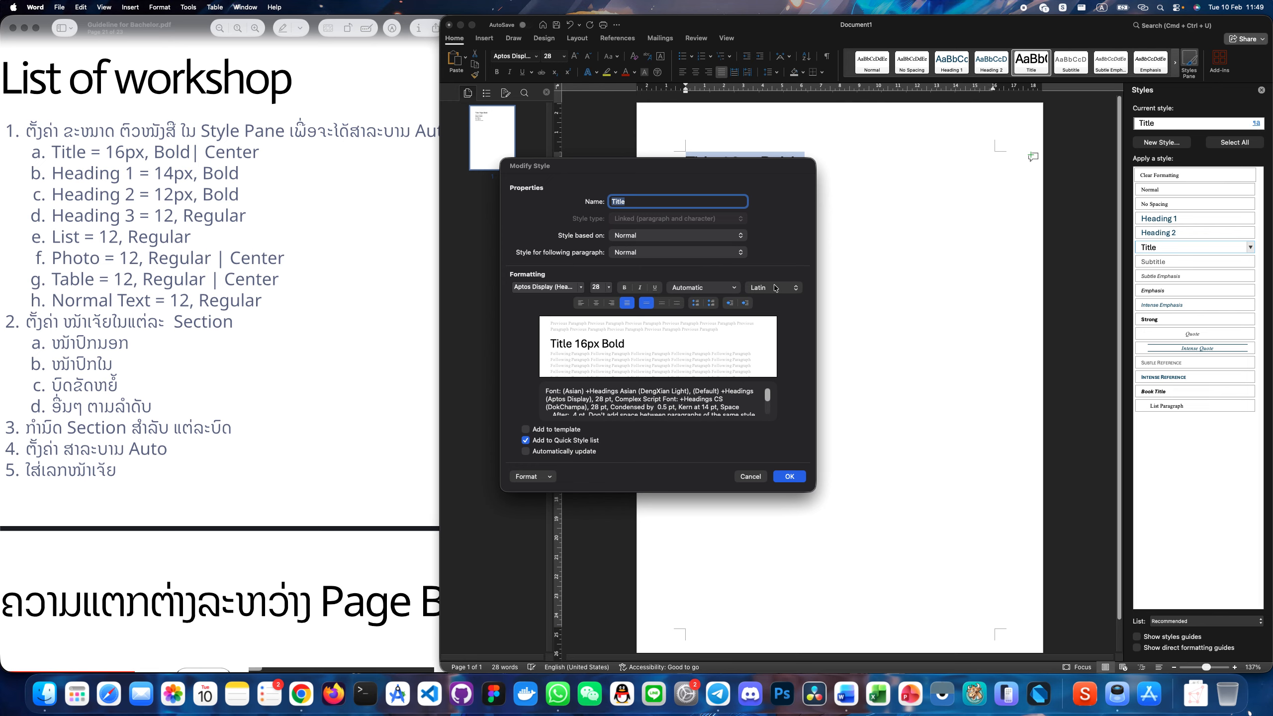
left_click(598, 288)
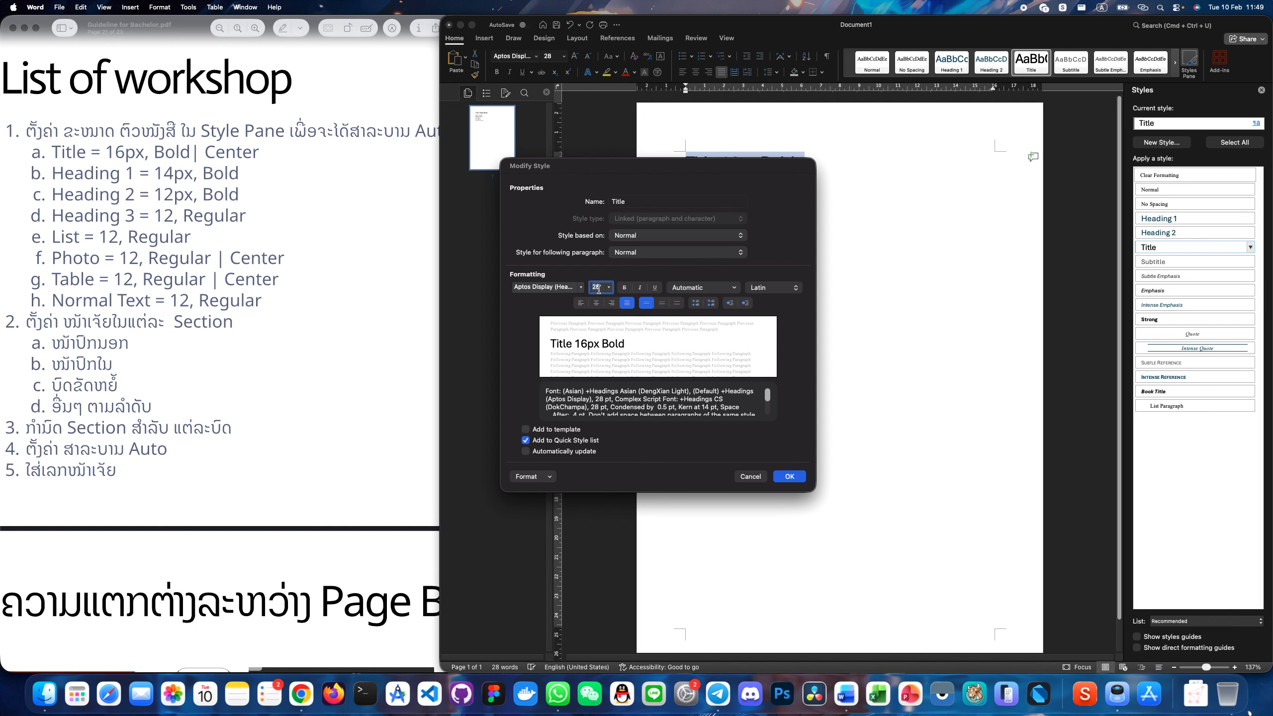
type("16")
left_click(626, 288)
left_click(596, 304)
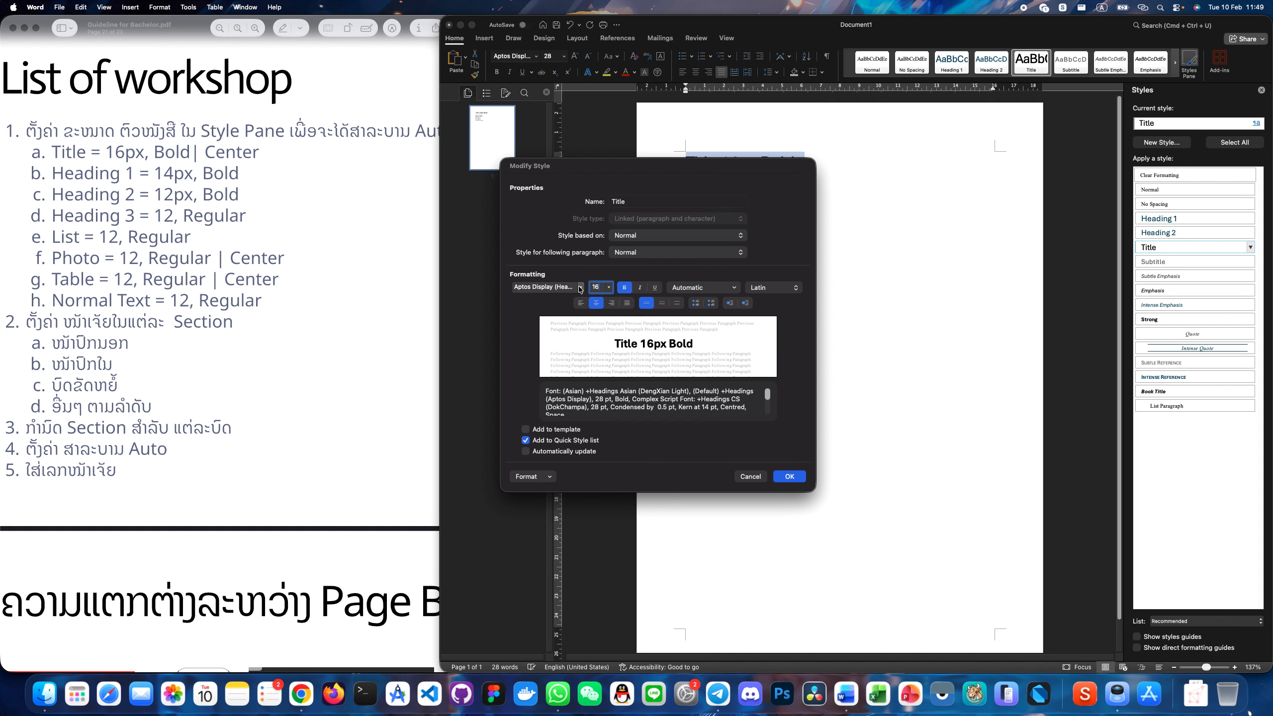
left_click(580, 288)
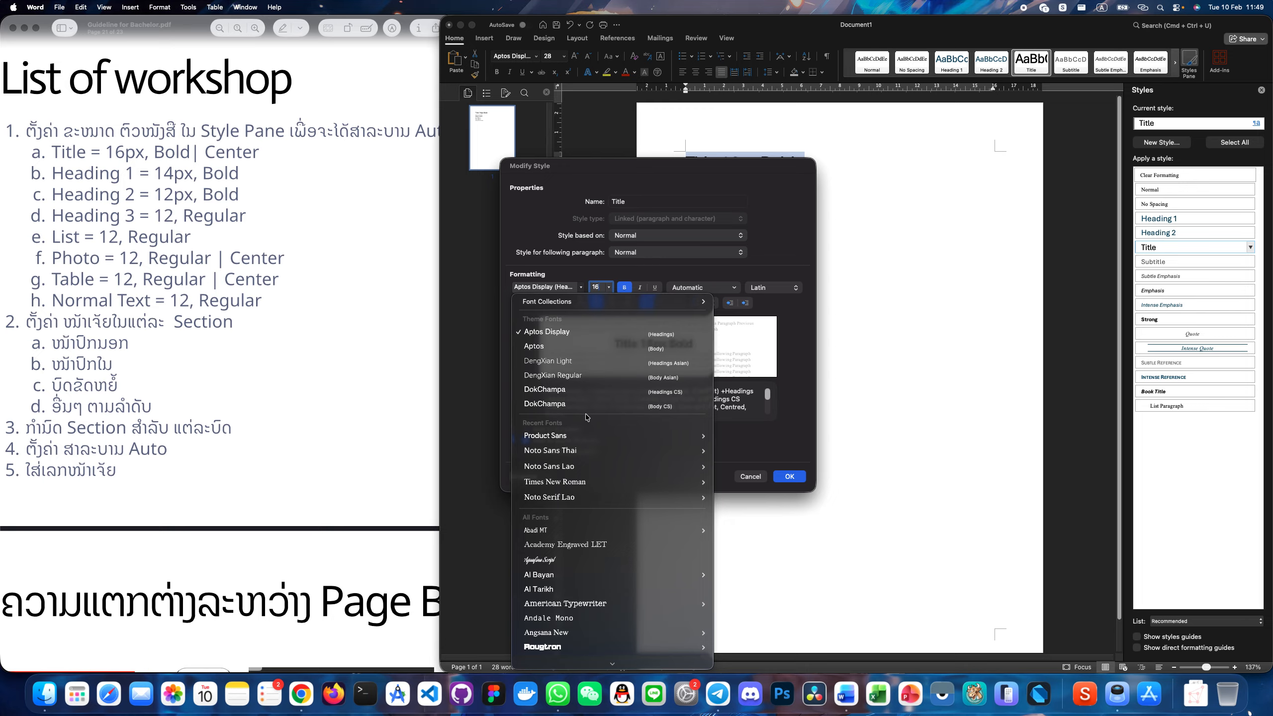
left_click(565, 484)
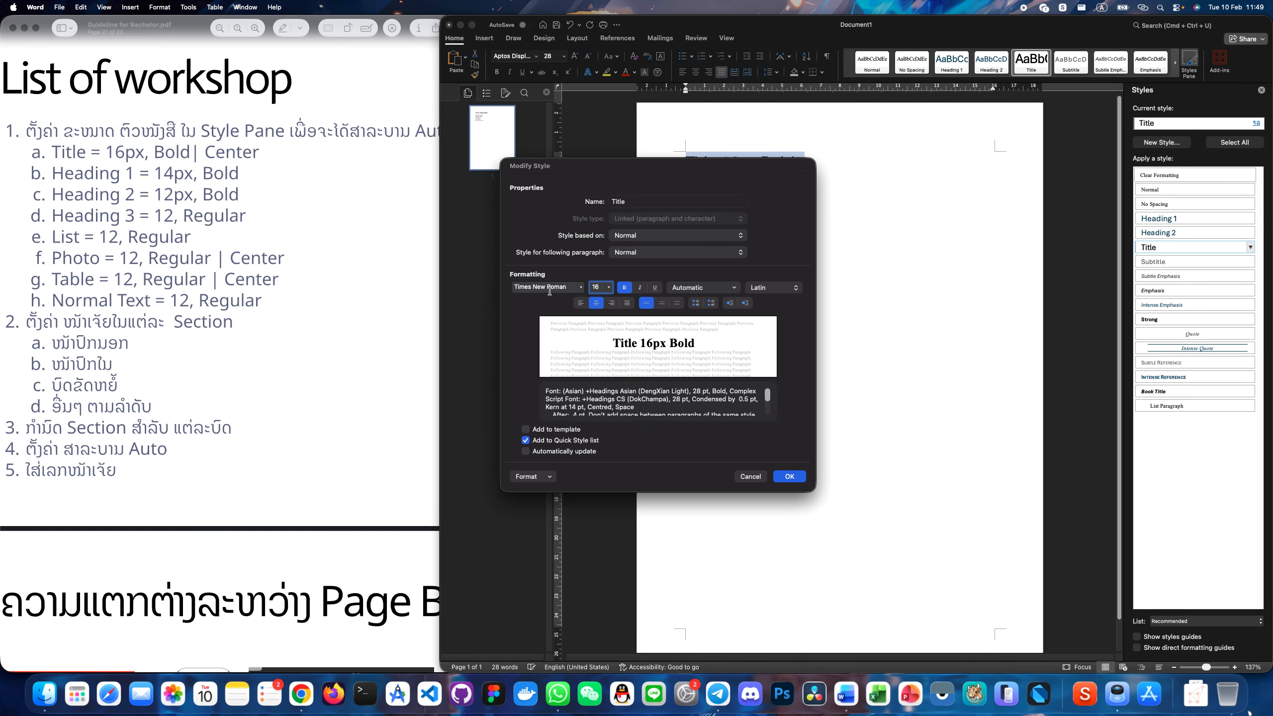
left_click(550, 292)
Step: Set the Title style's Complex script font to Saysettha OT, size 16, bold, and apply the style changes
left_click(761, 287)
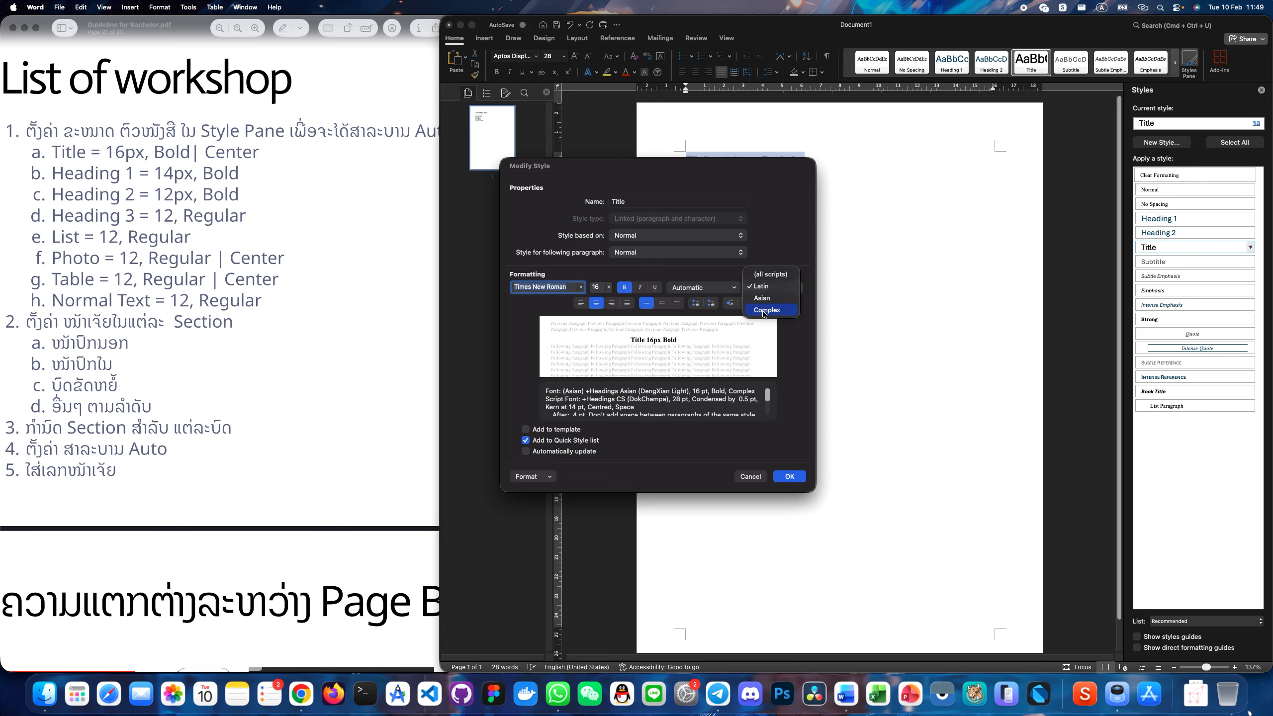
left_click(764, 311)
double_click(602, 287)
type("1")
left_click(625, 288)
left_click(580, 287)
mouse_move(593, 456)
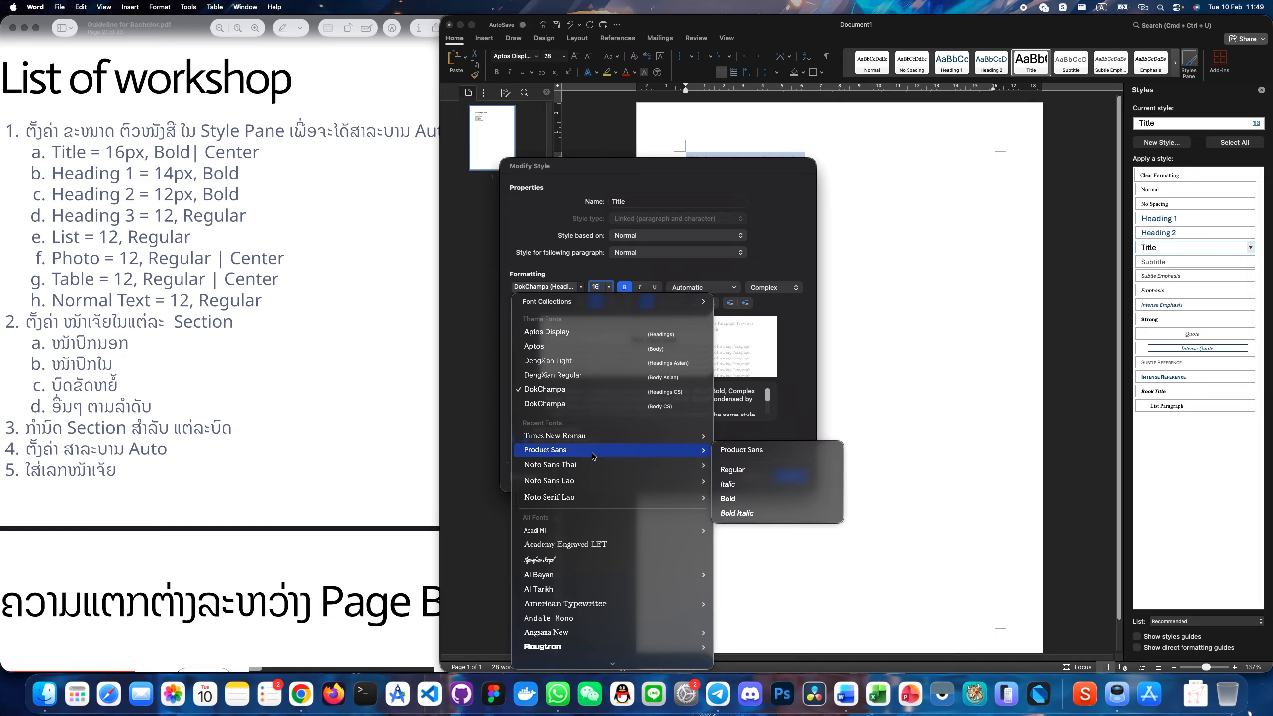
scroll(593, 457, "down", 20)
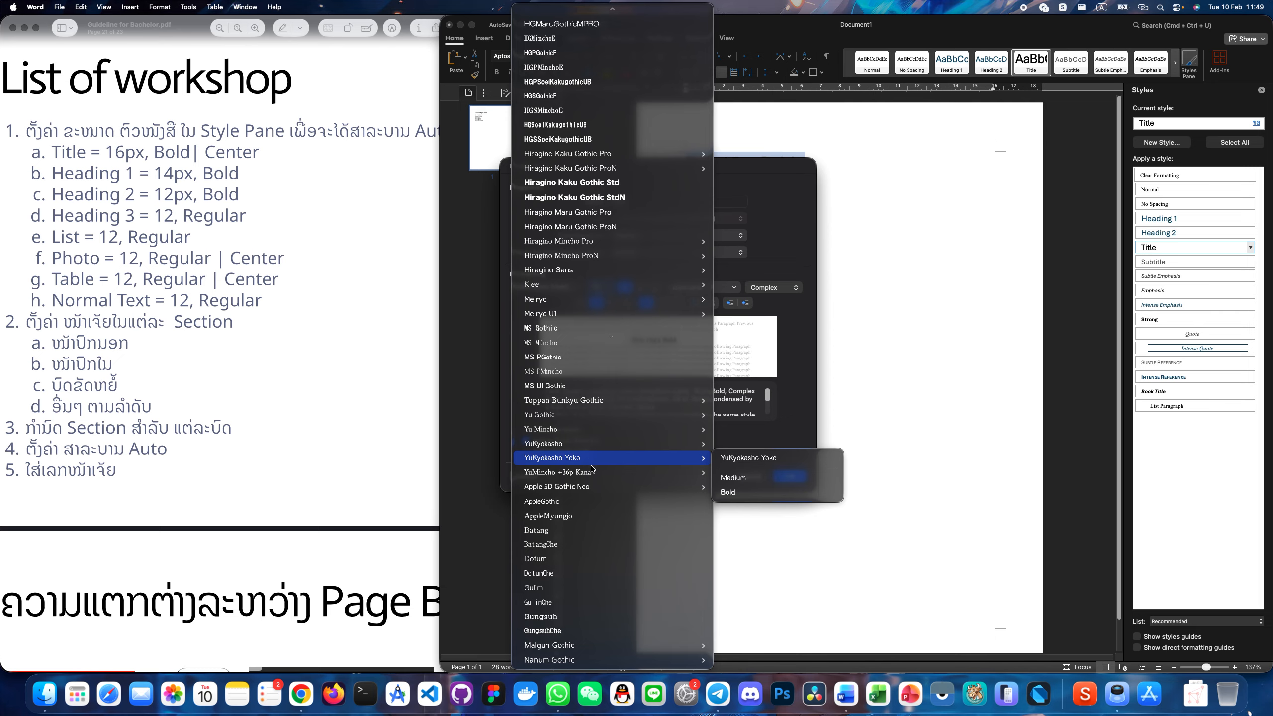
mouse_move(593, 478)
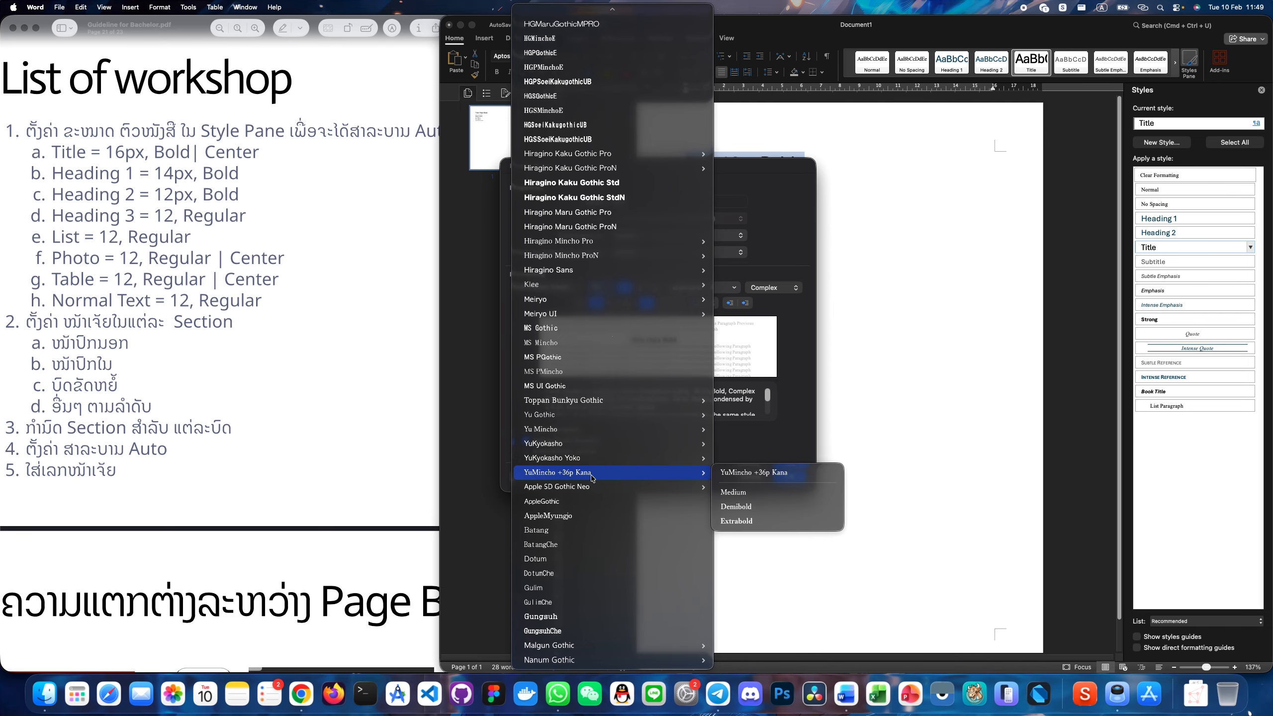
scroll(593, 478, "up", 20)
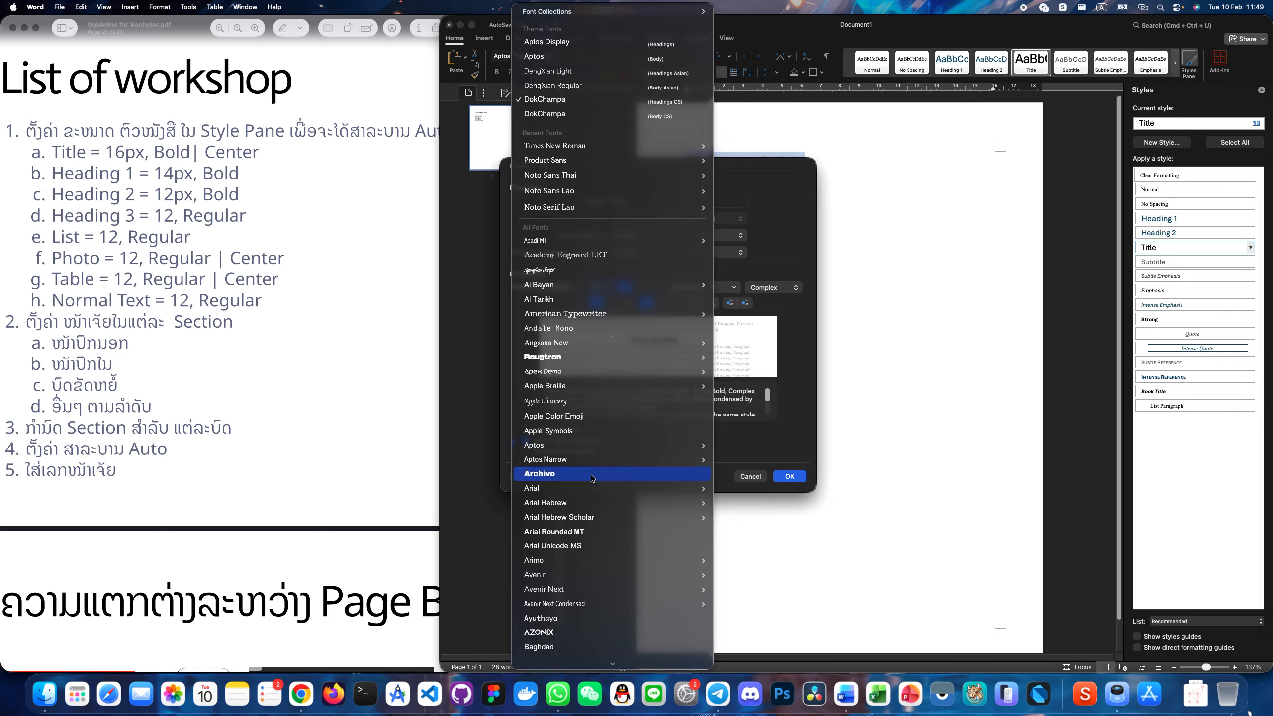
scroll(592, 478, "down", 20)
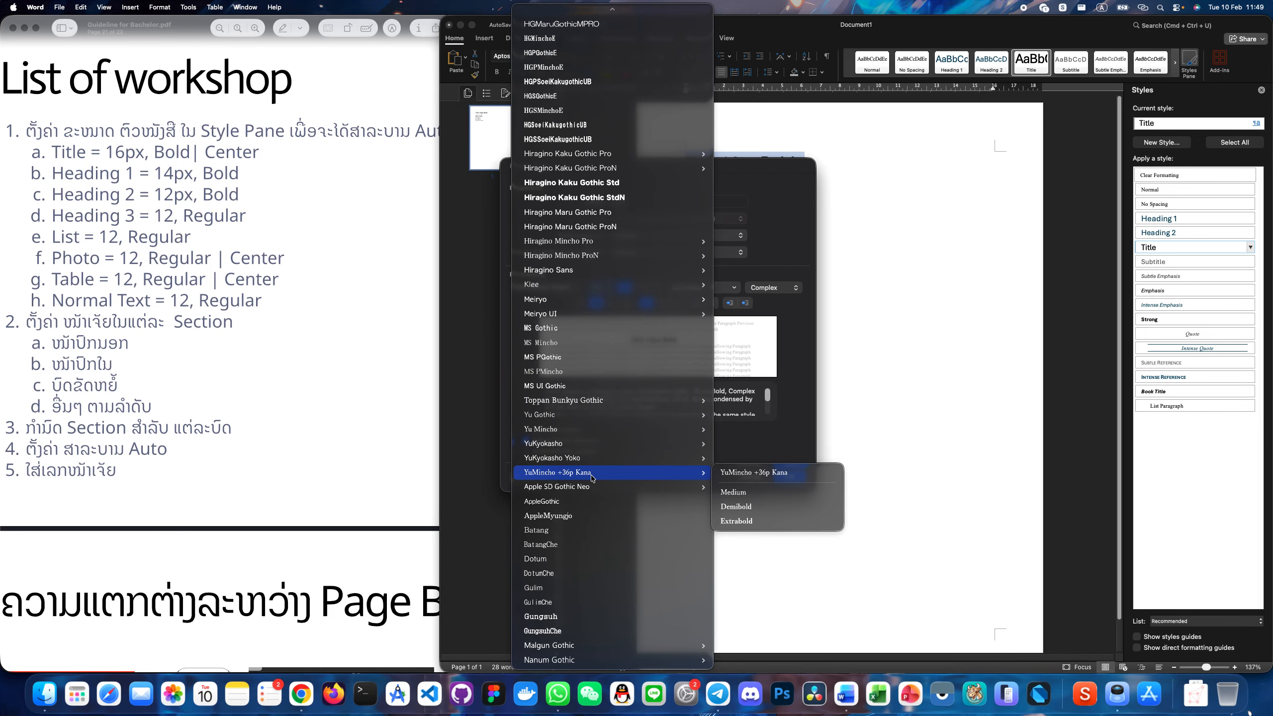
scroll(592, 478, "down", 20)
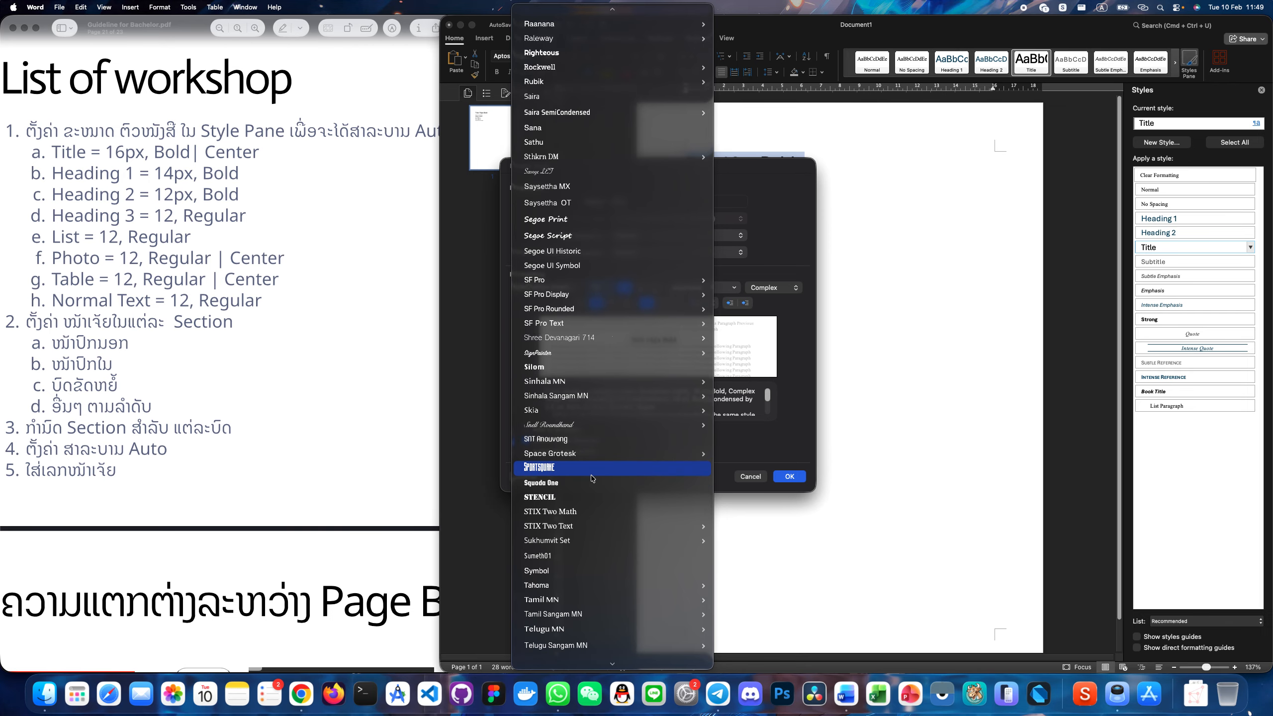
left_click(595, 203)
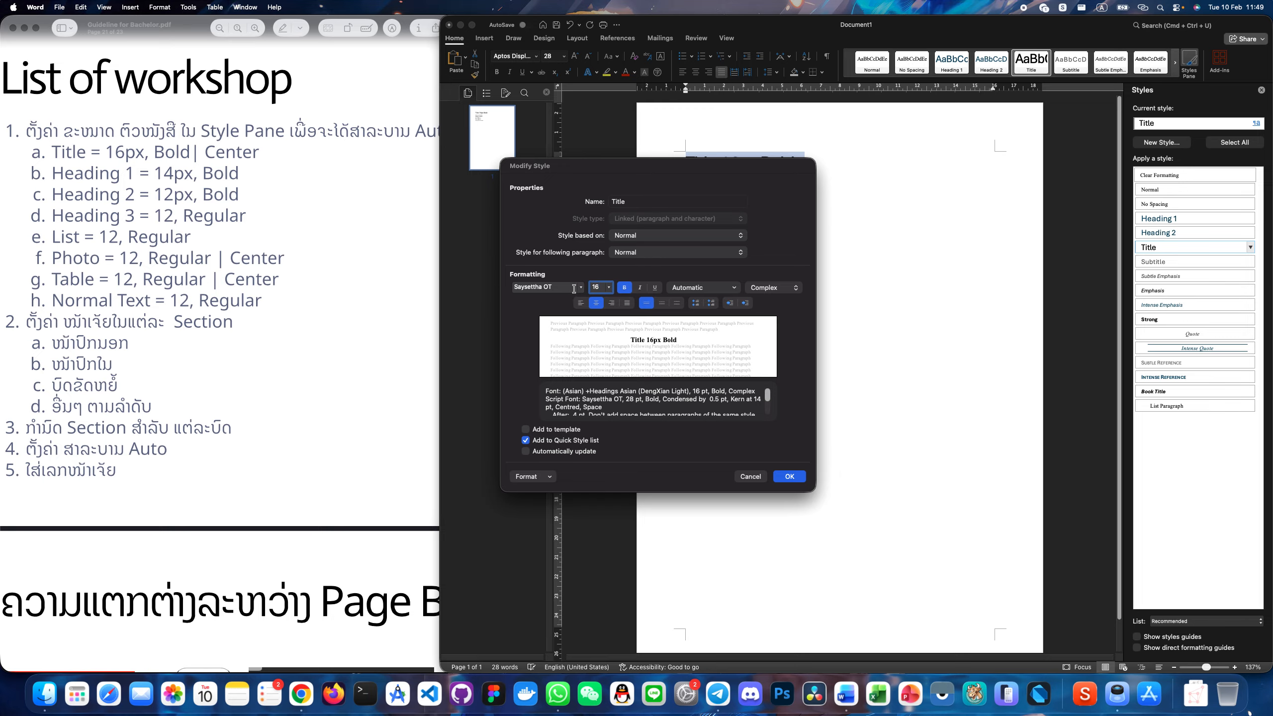
left_click(790, 476)
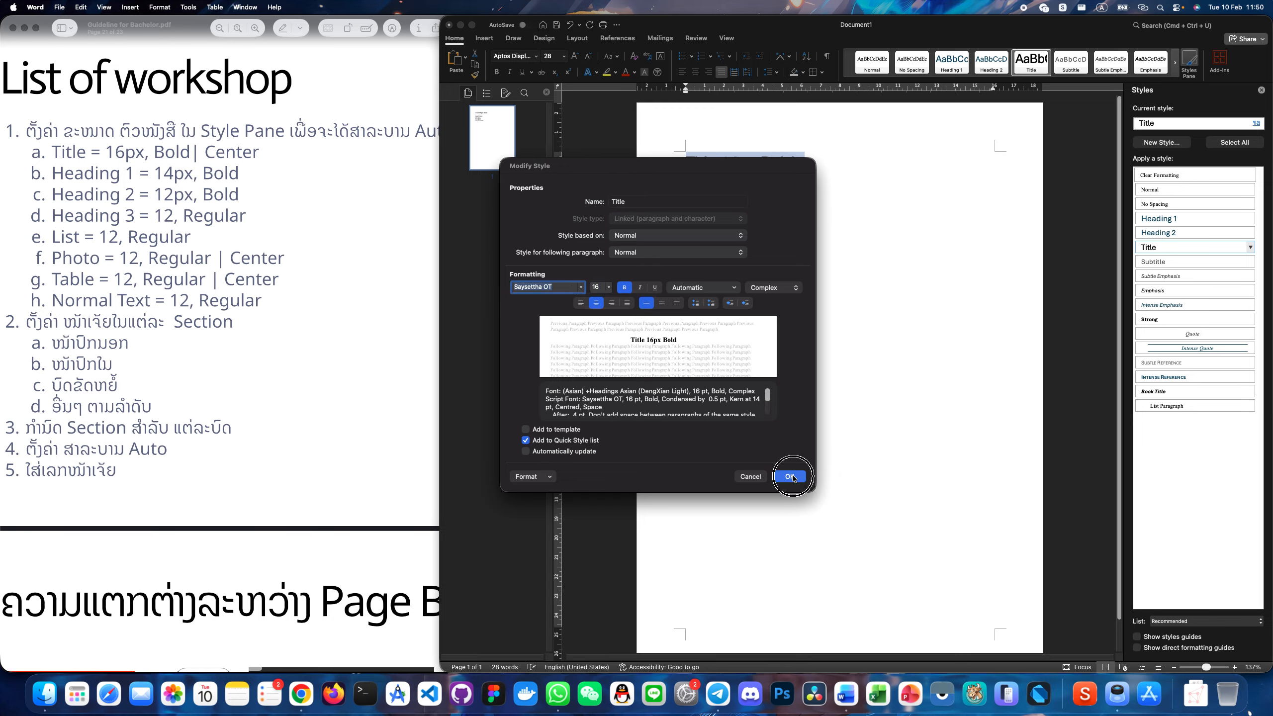
Step: Append the Lao text "ພາສາລາວ" to the end of the title line
left_click(880, 166)
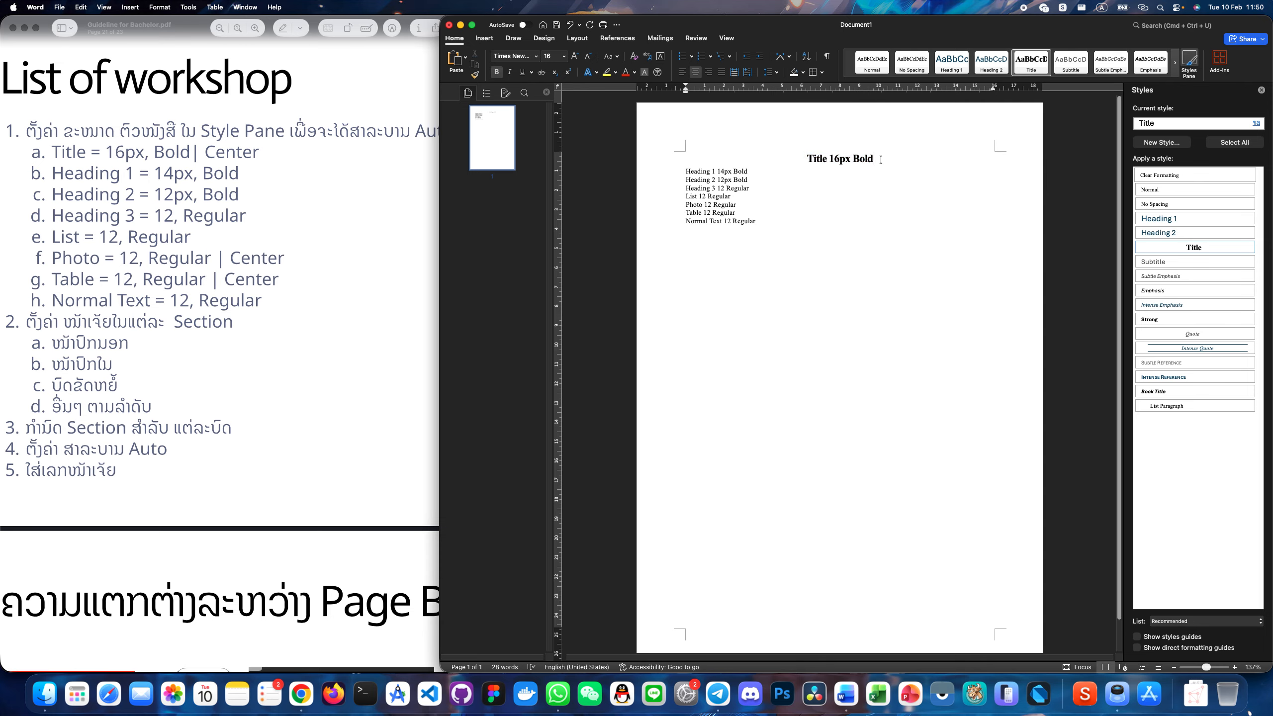
key("ctrl+space")
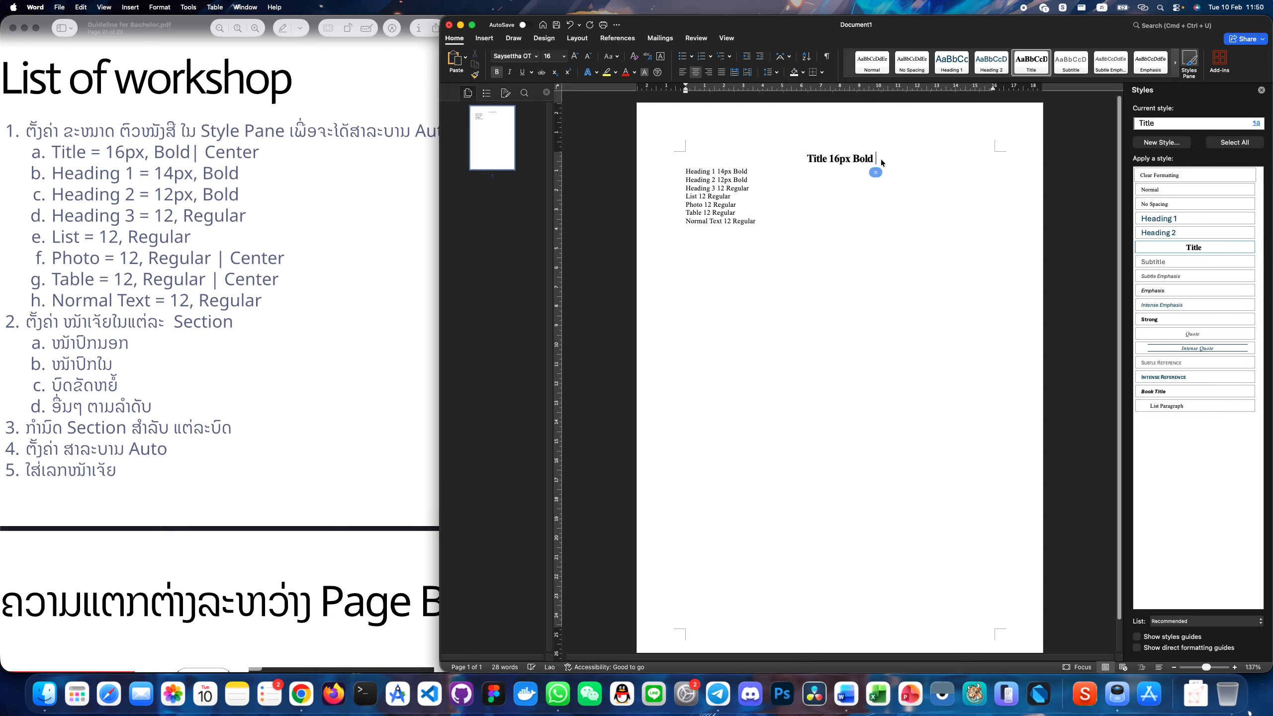
type("ພາສາລາວ")
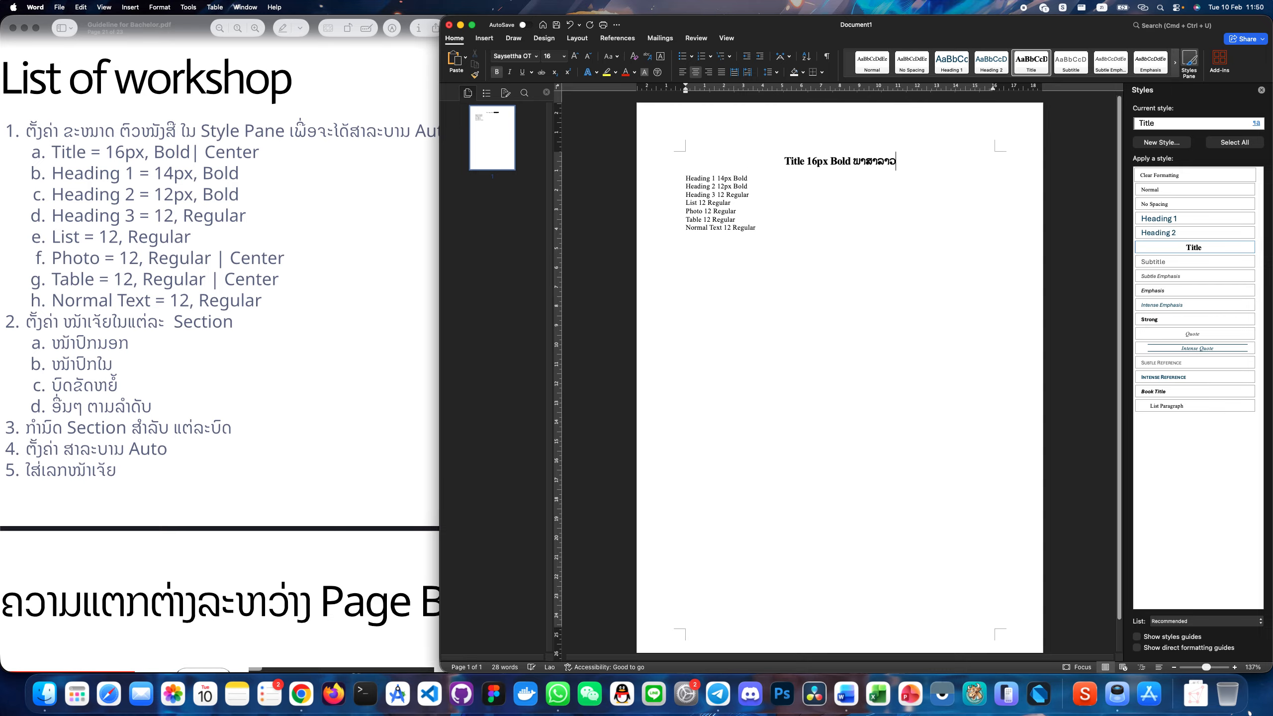
left_click(860, 165)
Step: With the Heading 1 line selected, modify the Heading 1 style to use black, bold text
left_click(762, 177)
left_click_drag(684, 178, 750, 180)
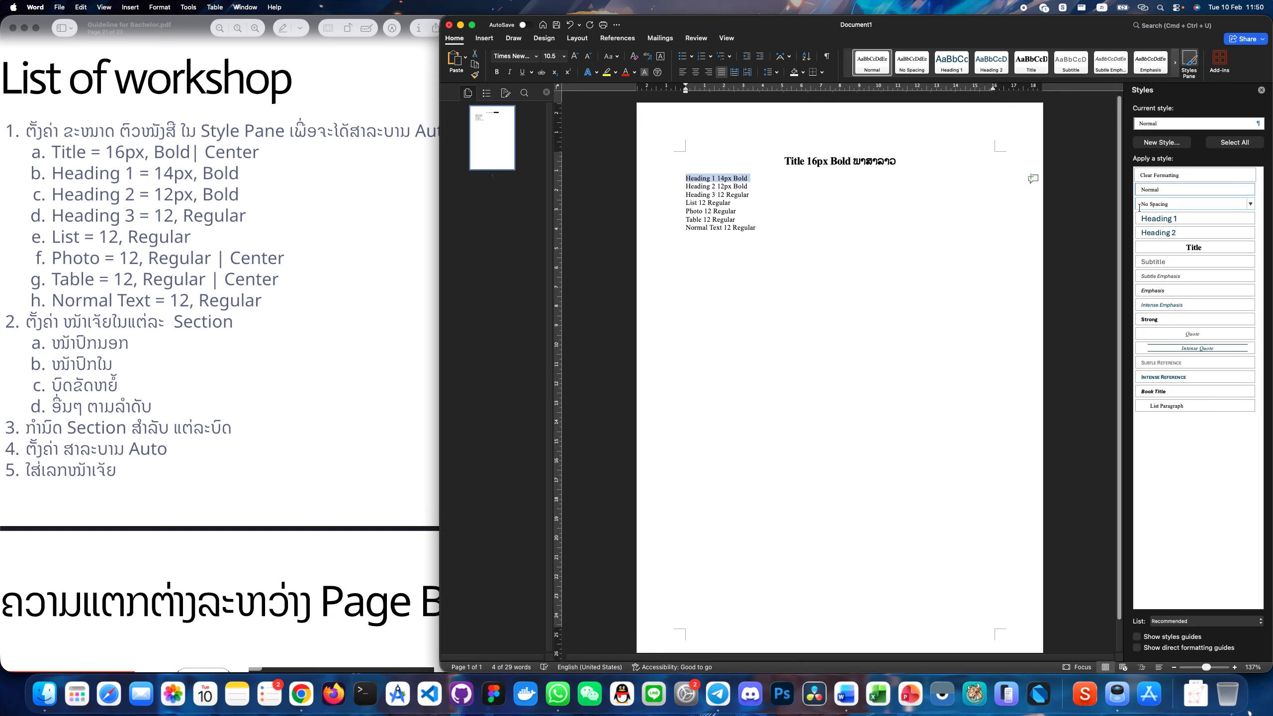
left_click(1251, 219)
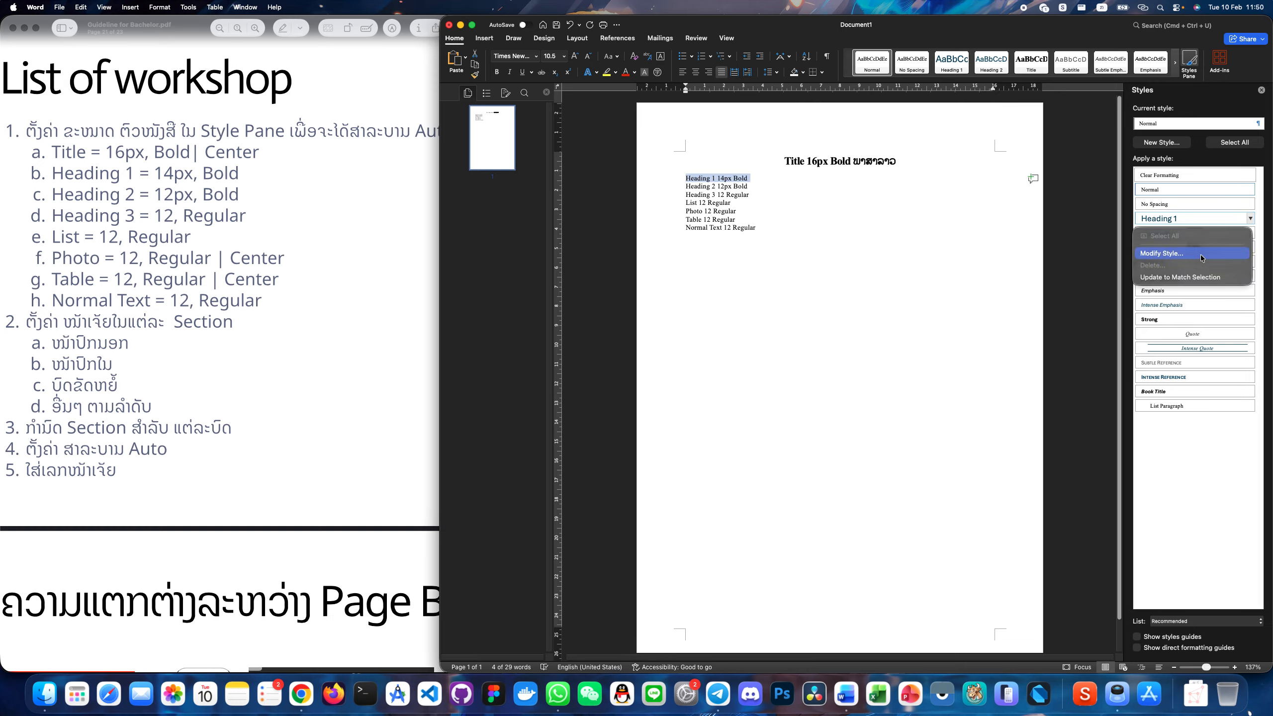
left_click(1025, 247)
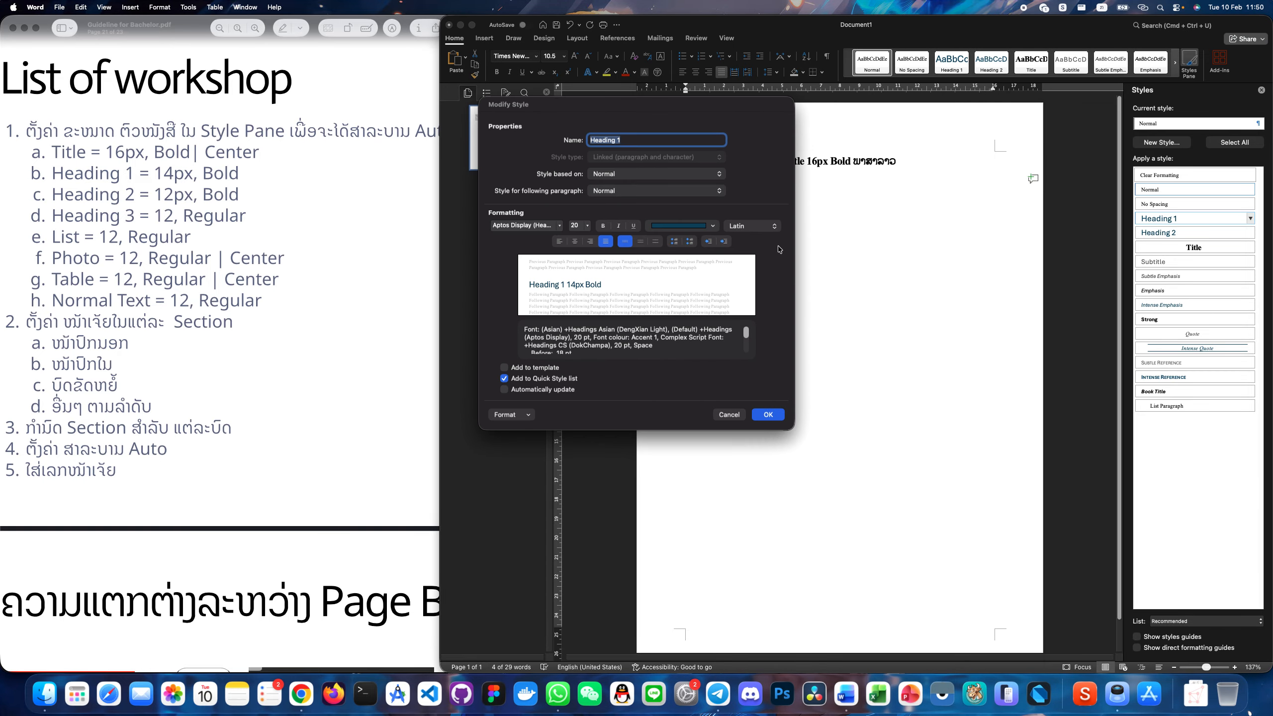
left_click(702, 232)
left_click(665, 272)
left_click(604, 226)
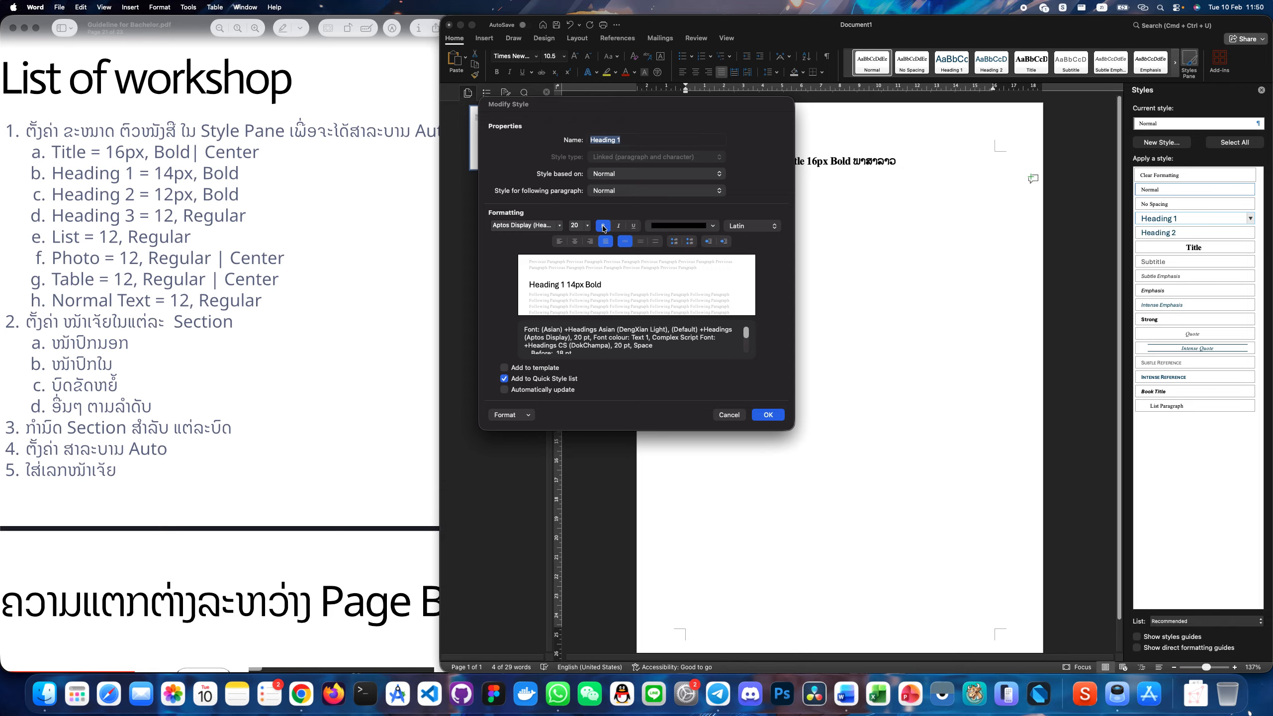
Step: Set the Heading 1 style's Latin font to Times New Roman at size 14
left_click(576, 225)
key("ctrl+space")
key("ctrl+space")
key("ctrl+space")
key("ctrl+space")
key("ctrl+space")
key("ctrl+space")
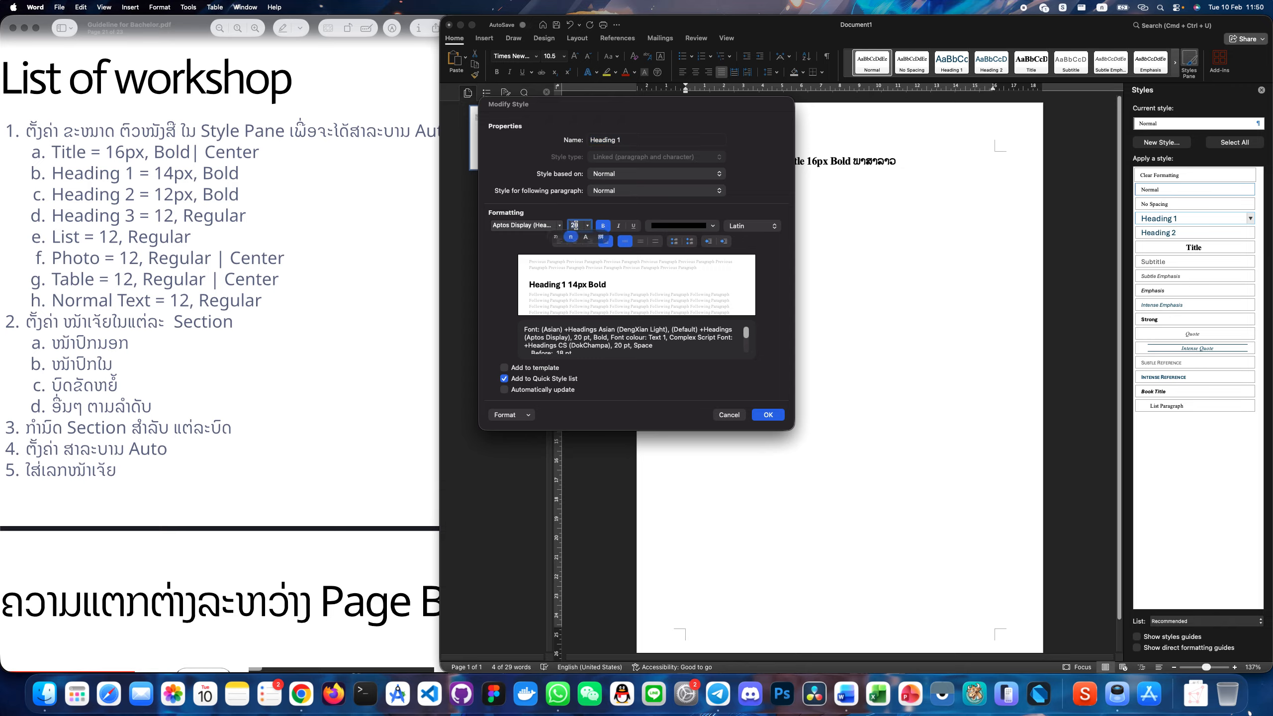
type("14")
left_click(740, 224)
left_click(553, 228)
left_click(561, 226)
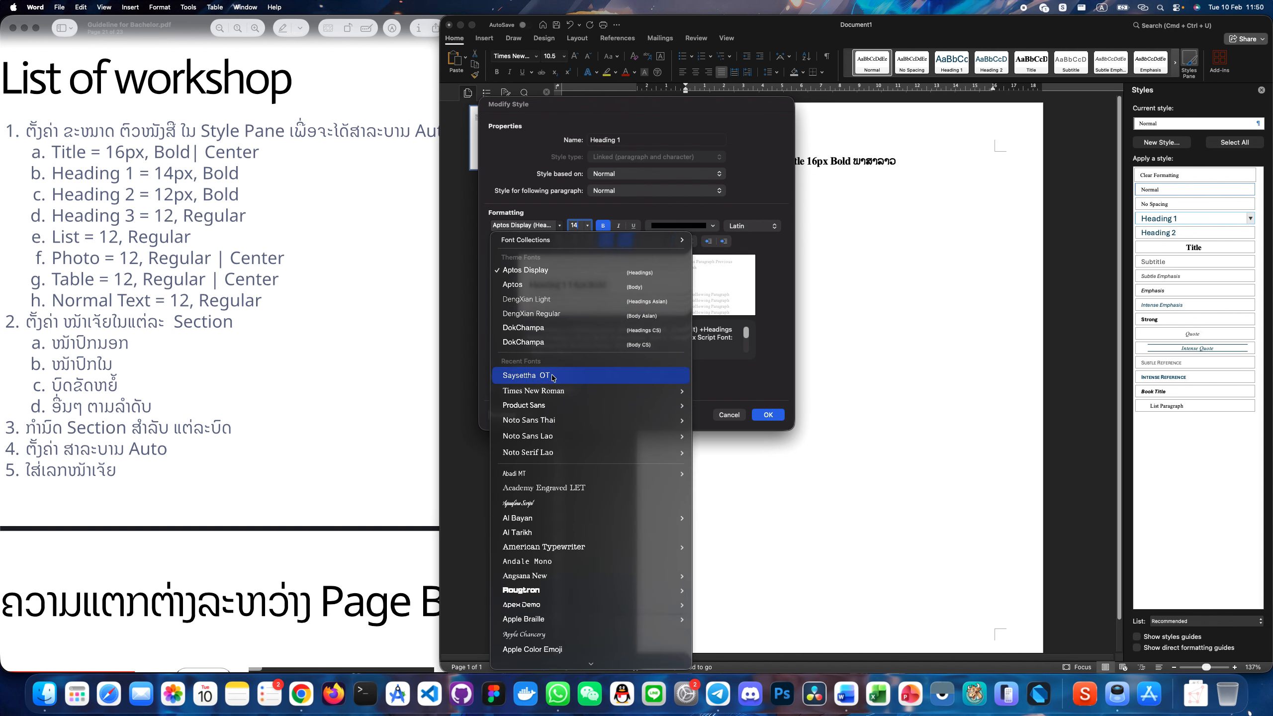
left_click(550, 391)
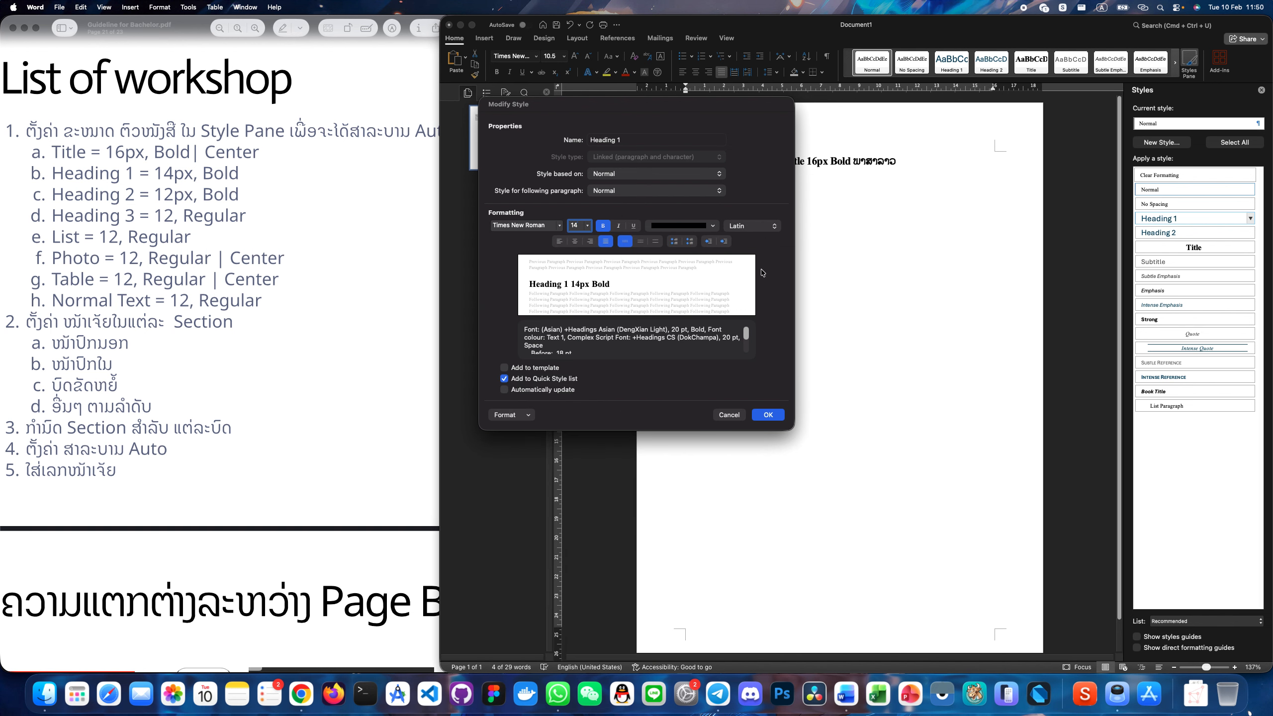
Step: Left-align the Heading 1 style, set its Complex script font to Saysettha OT, bold, and save the style changes
left_click(559, 242)
left_click(739, 226)
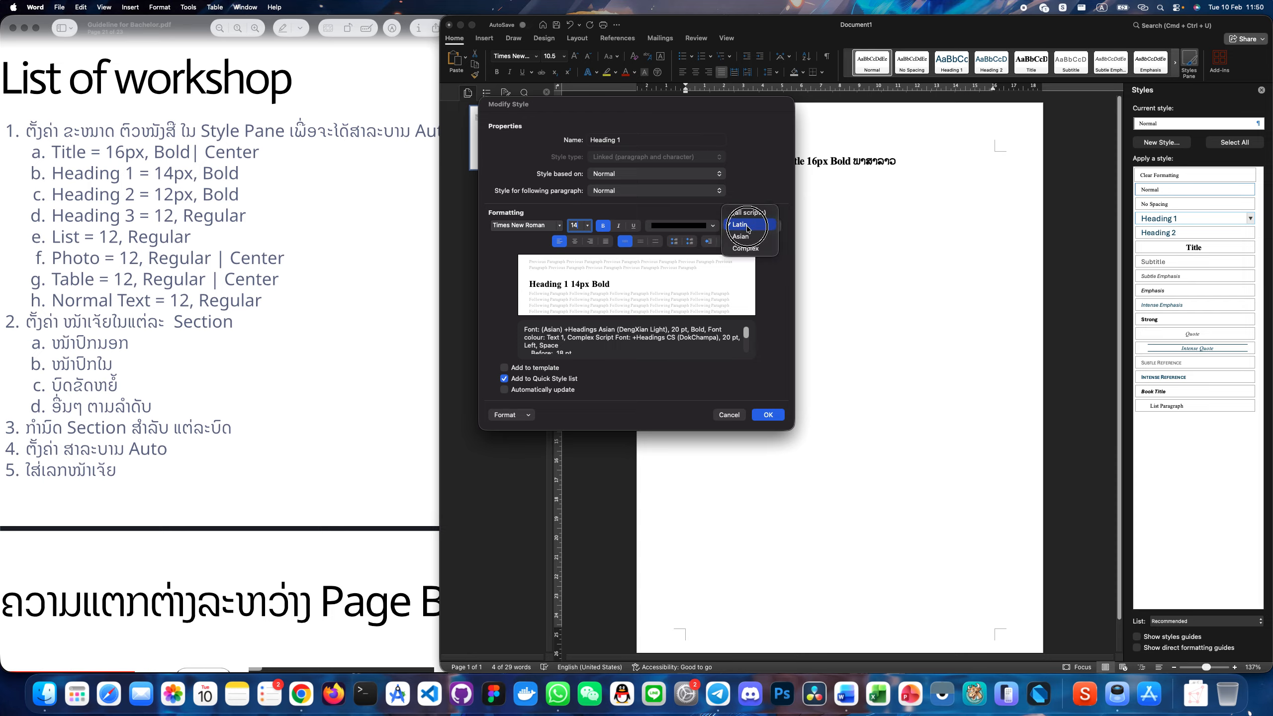
left_click(745, 248)
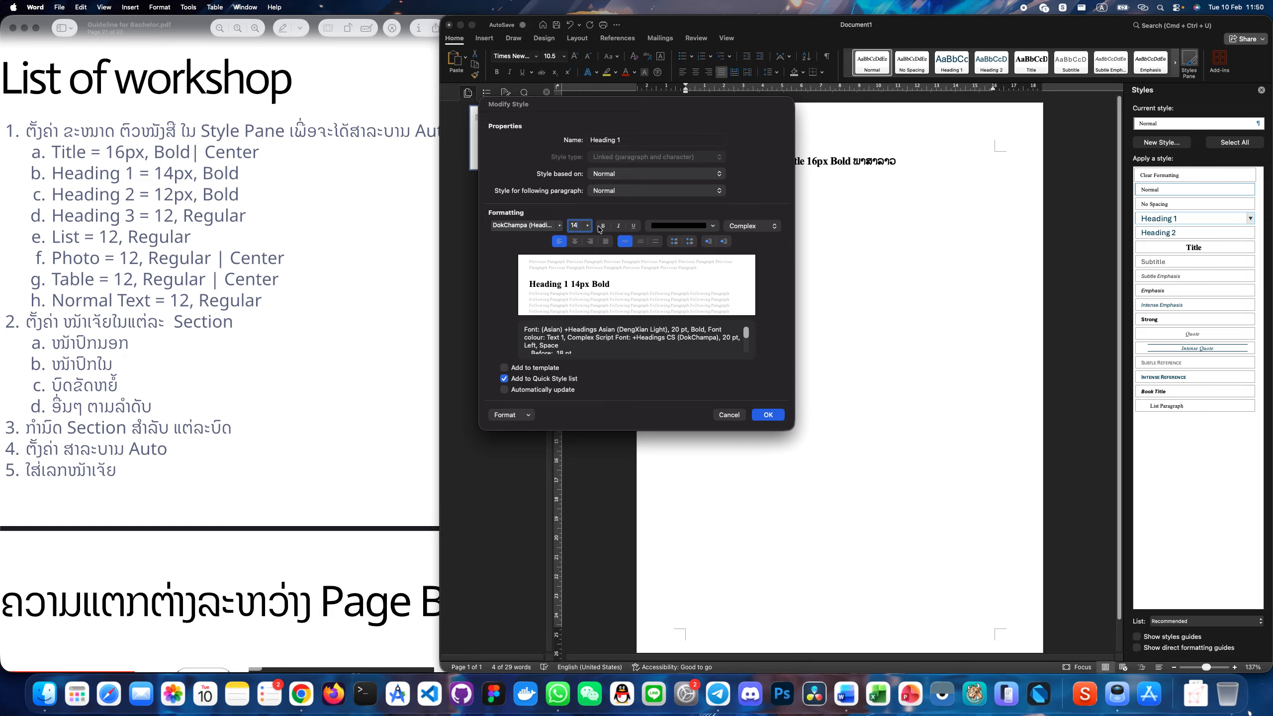
left_click(558, 225)
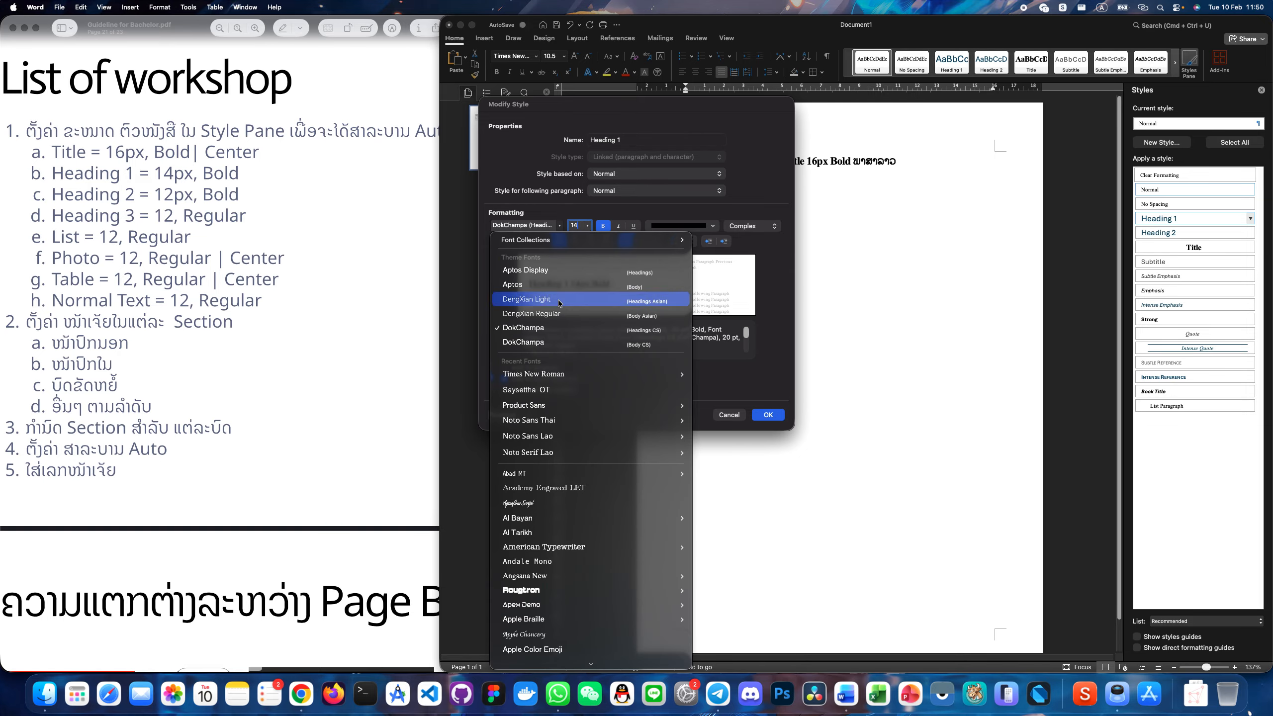
left_click(555, 391)
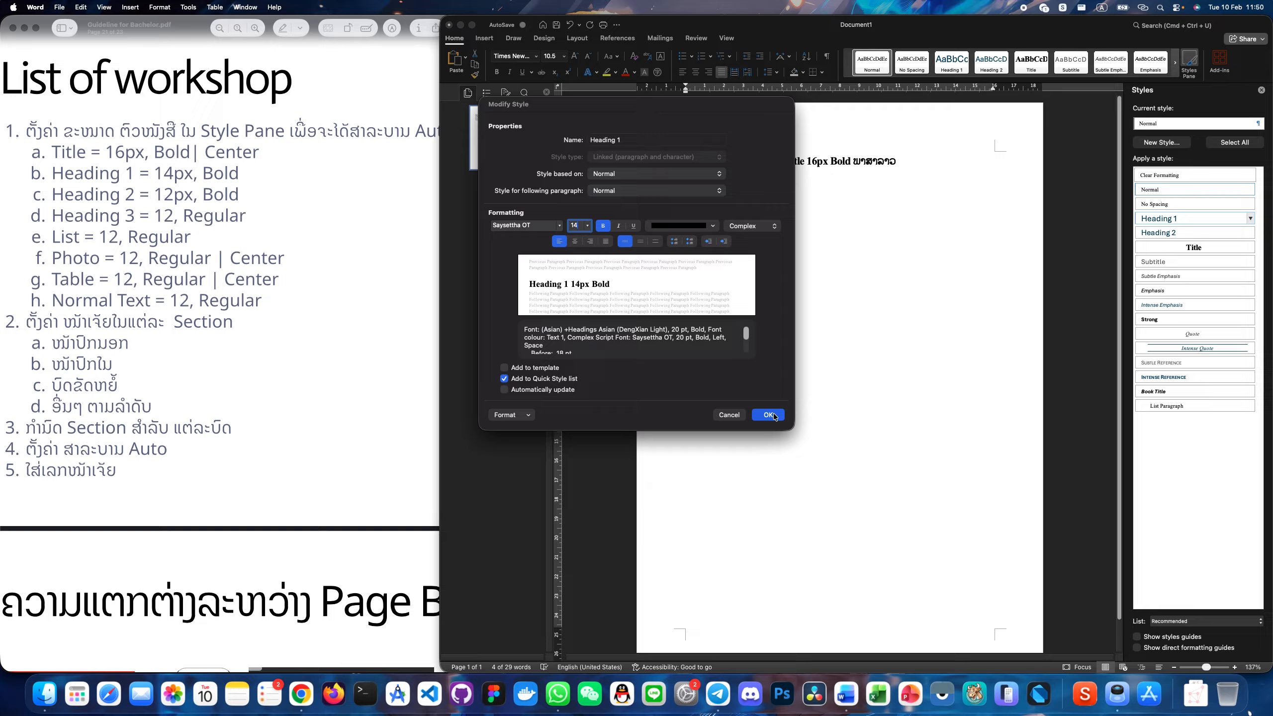
key("Return")
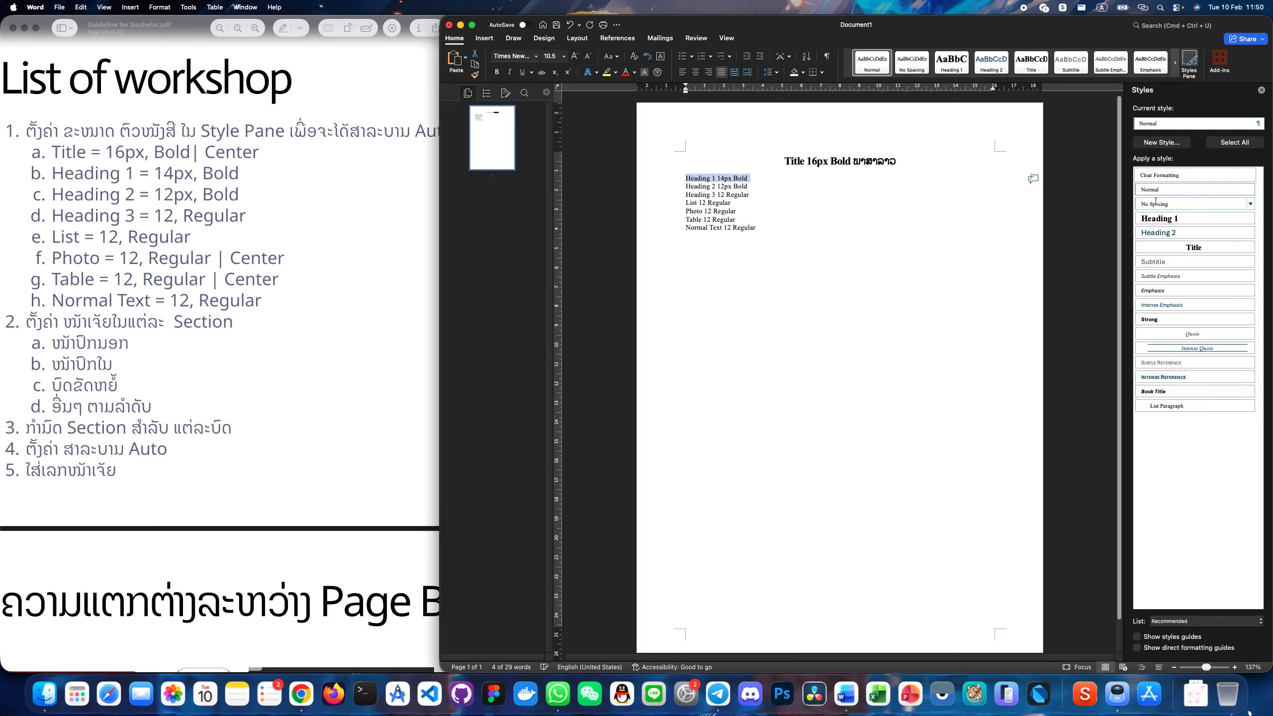
Step: Apply the Heading 1 style to the first heading line and append the Lao text "ພາສາລາວ" to it
left_click(1165, 221)
left_click(860, 196)
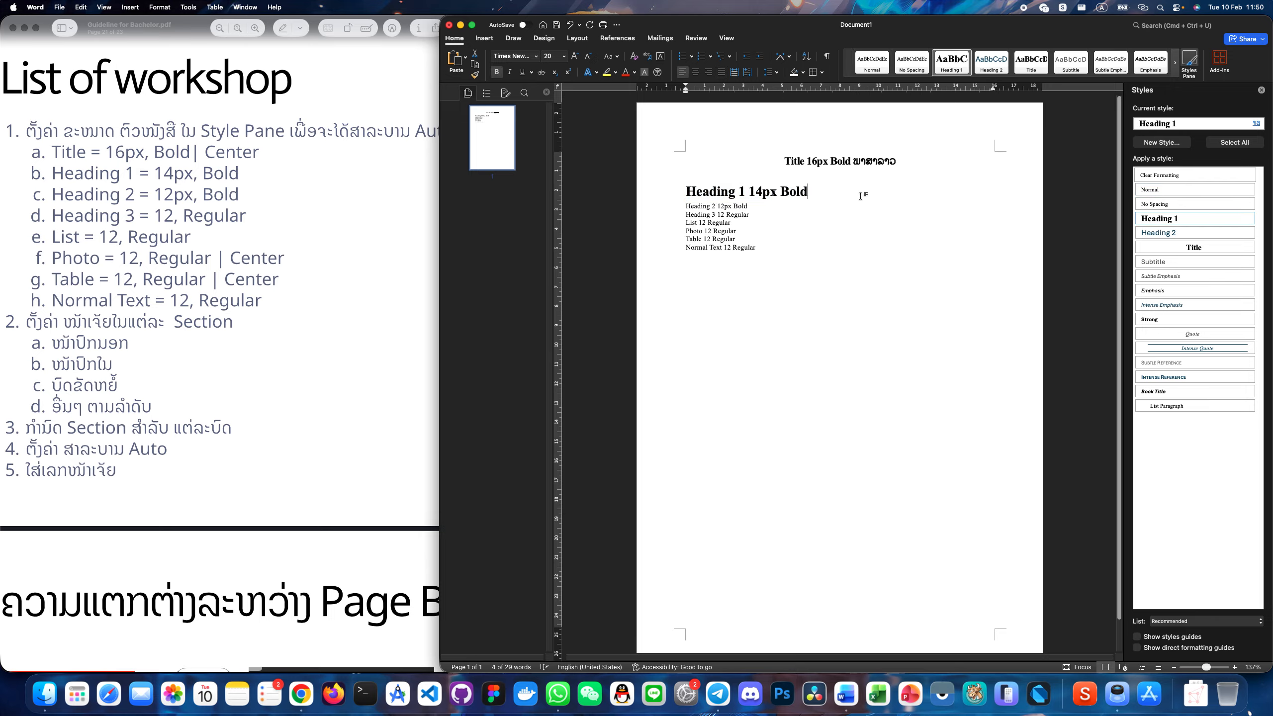
key("ctrl+space")
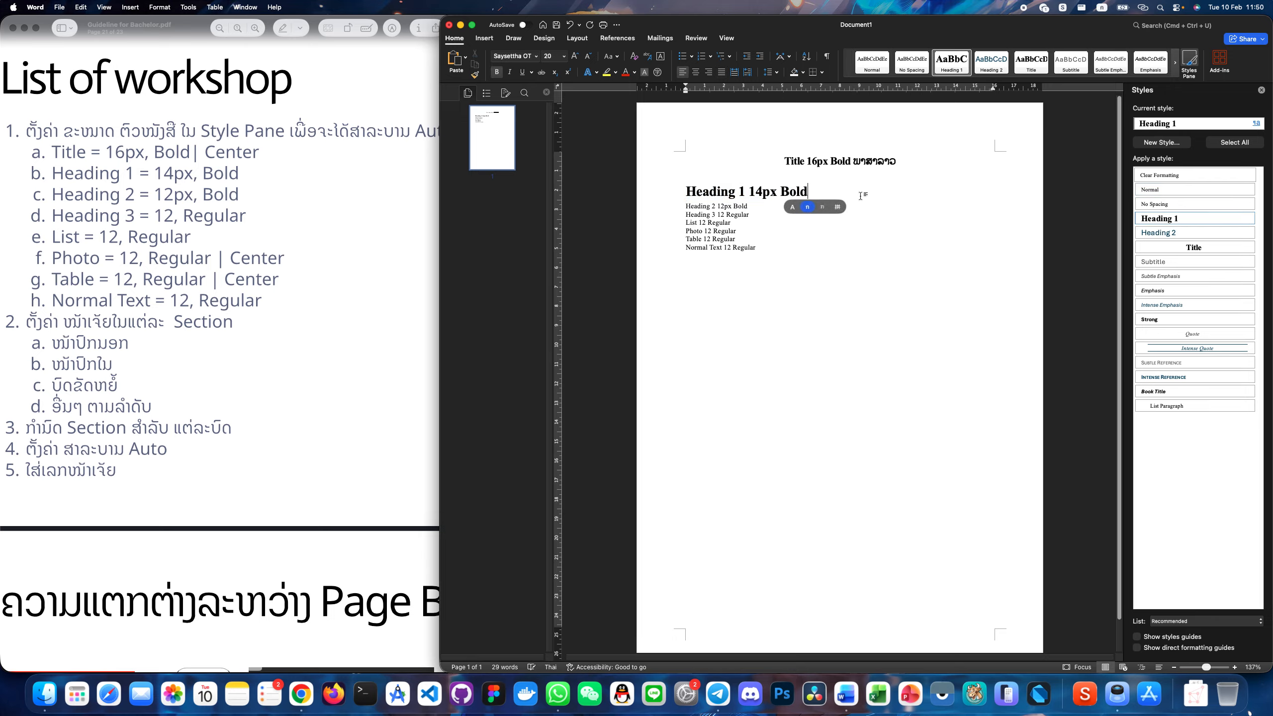
type("ພາສາລາວ")
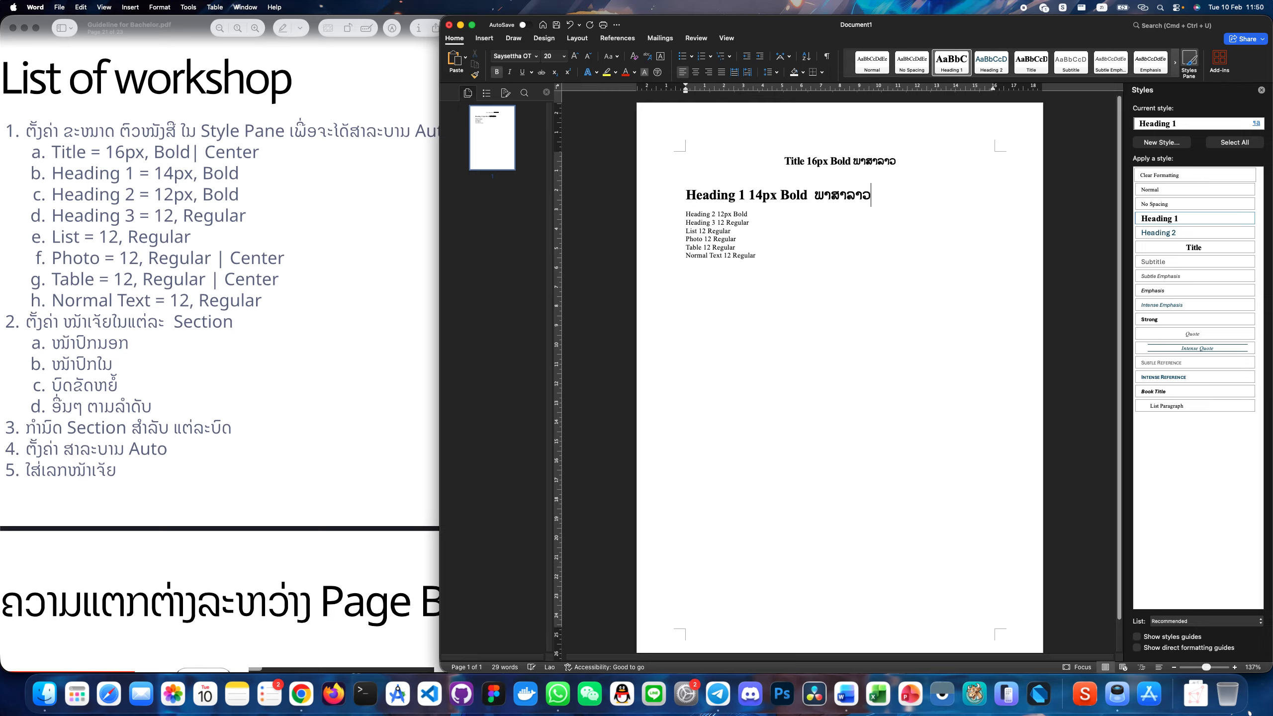
Step: Delete the number 1 and the spaces around it from the Heading 1 line, leaving "Heading14px Bold"
double_click(741, 196)
key("BackSpace")
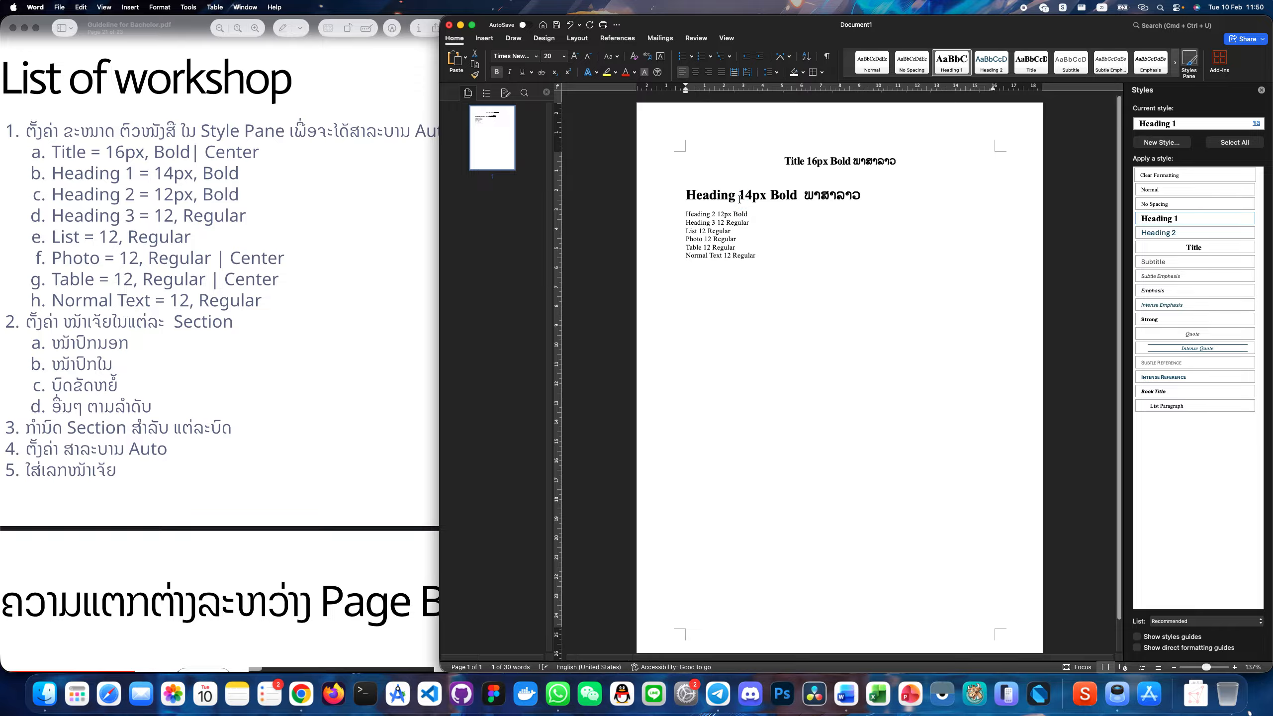
key("BackSpace")
left_click(831, 203)
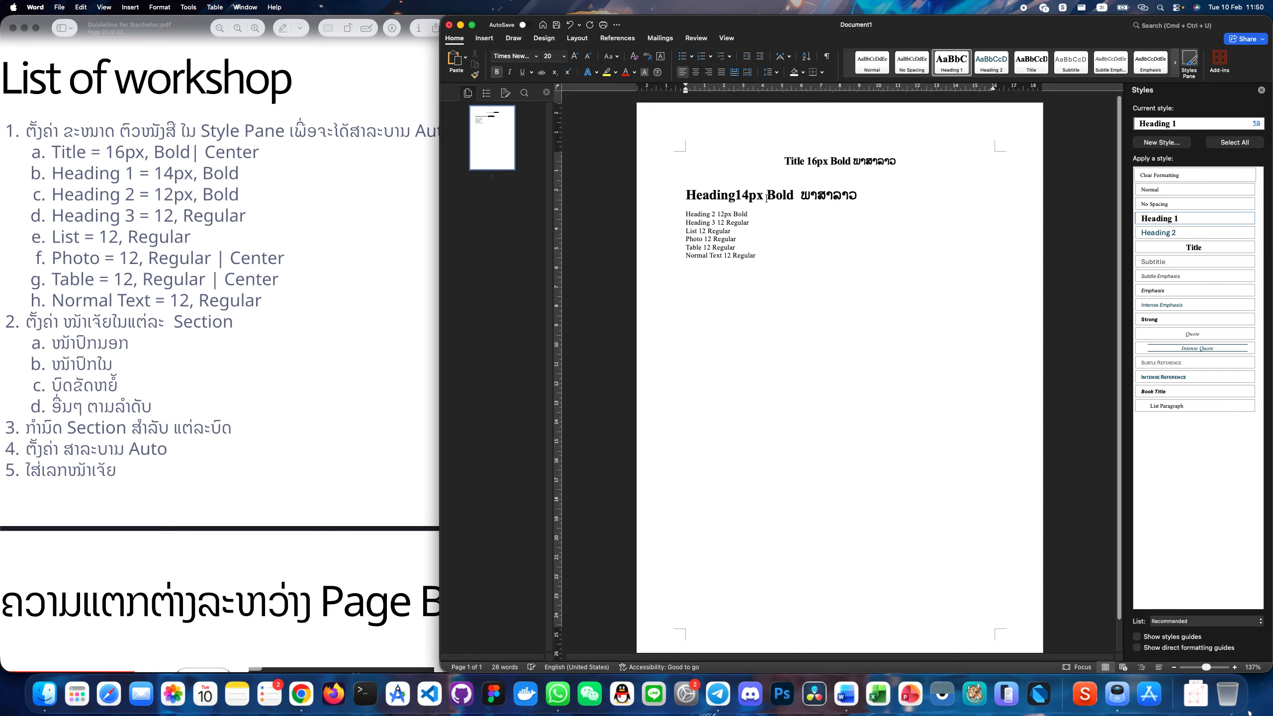
Step: Reopen the Heading 1 style for modification and set its Latin text size to 14
left_click_drag(684, 192, 828, 195)
left_click(828, 195)
left_click(1250, 219)
left_click(1203, 252)
left_click(579, 226)
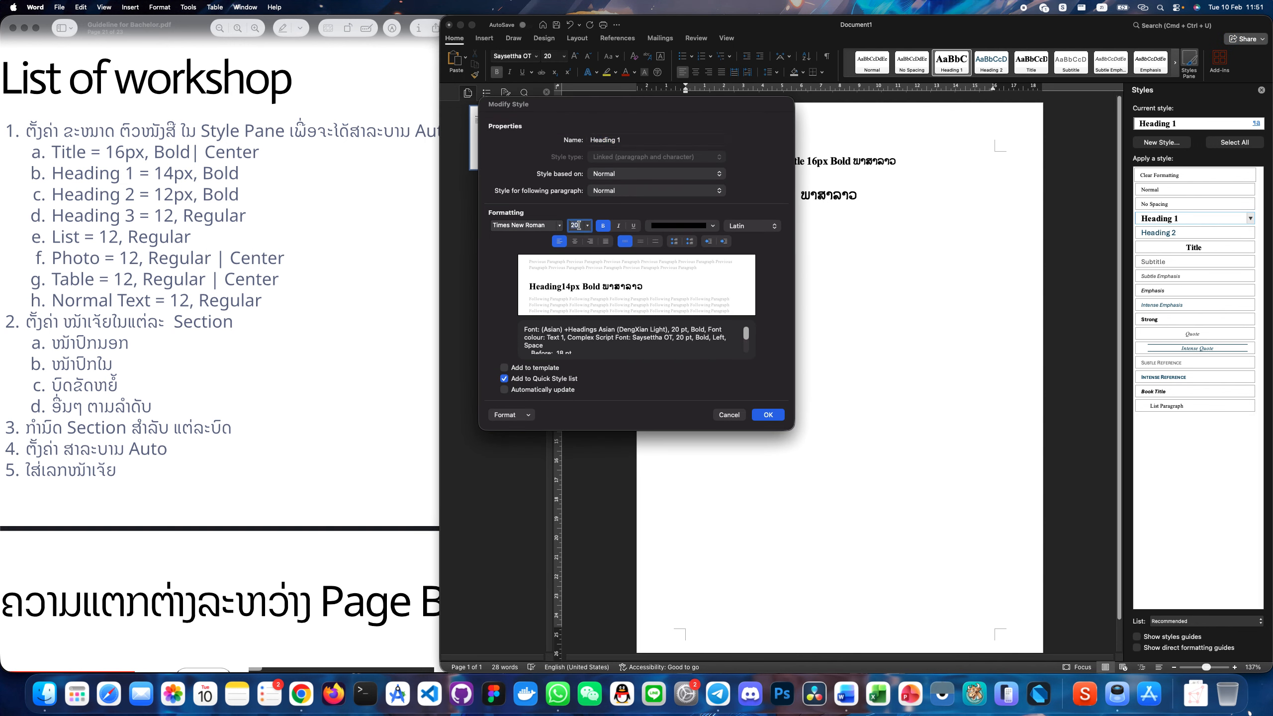
type("ຢຖ")
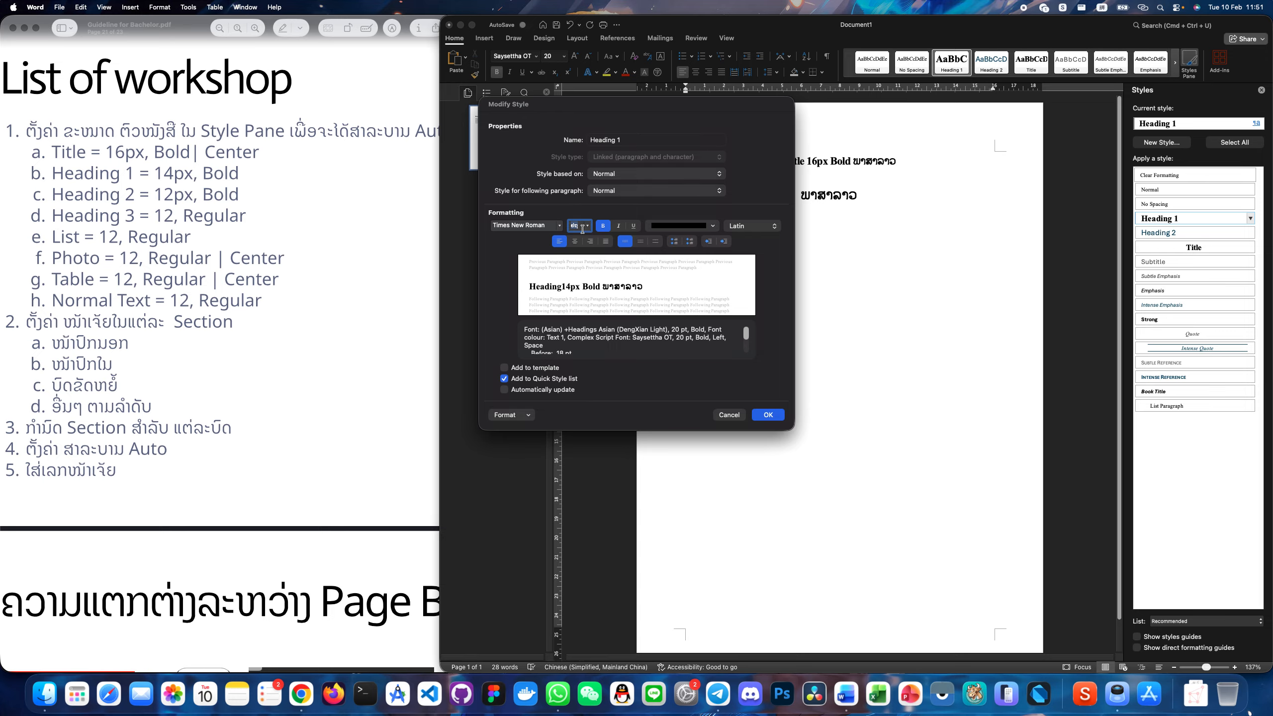
key("ctrl+space")
type("14")
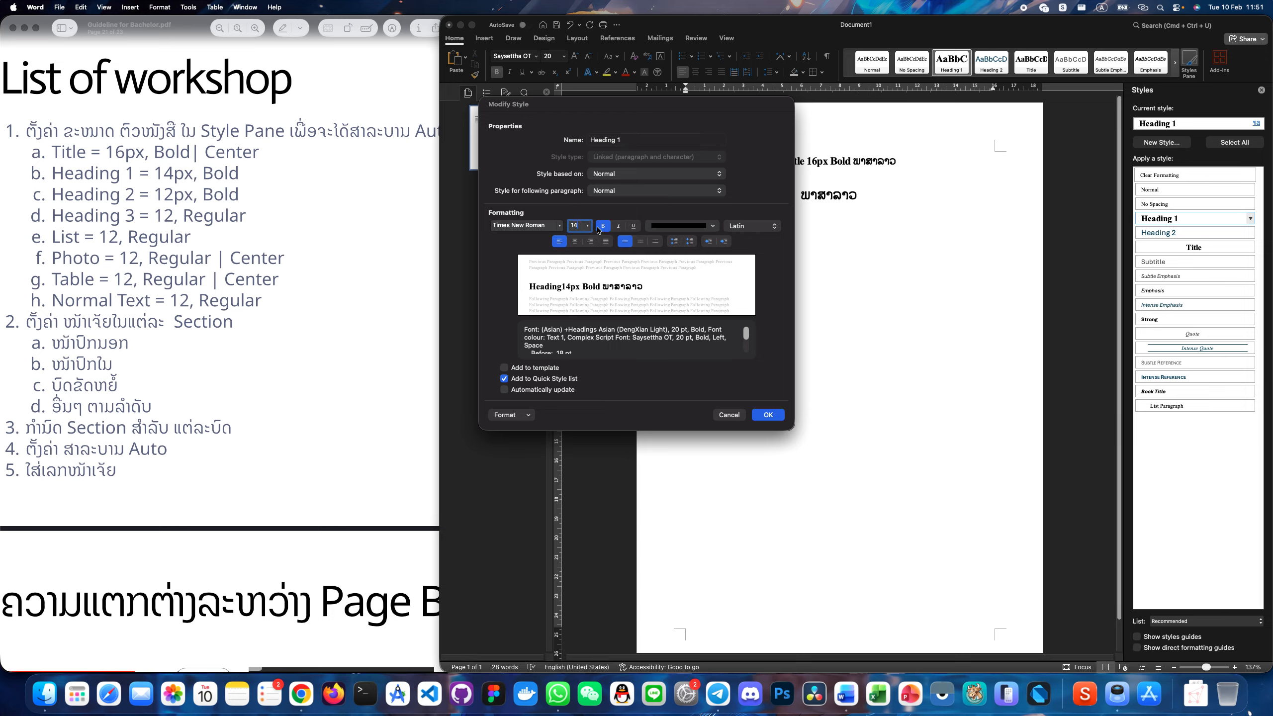
left_click(546, 226)
Step: Set the Heading 1 style's Complex script size to 14 and save the style changes
left_click(762, 225)
left_click(746, 248)
key("Tab")
type("1")
key("Tab")
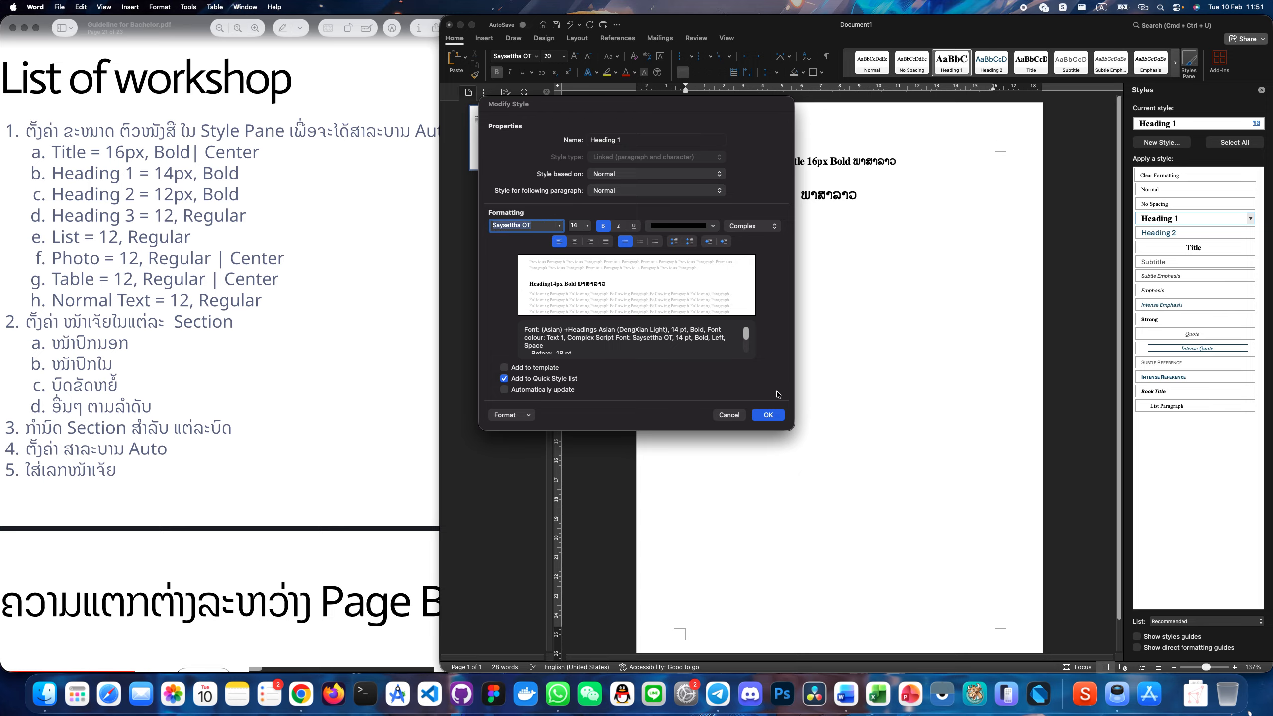
left_click(768, 415)
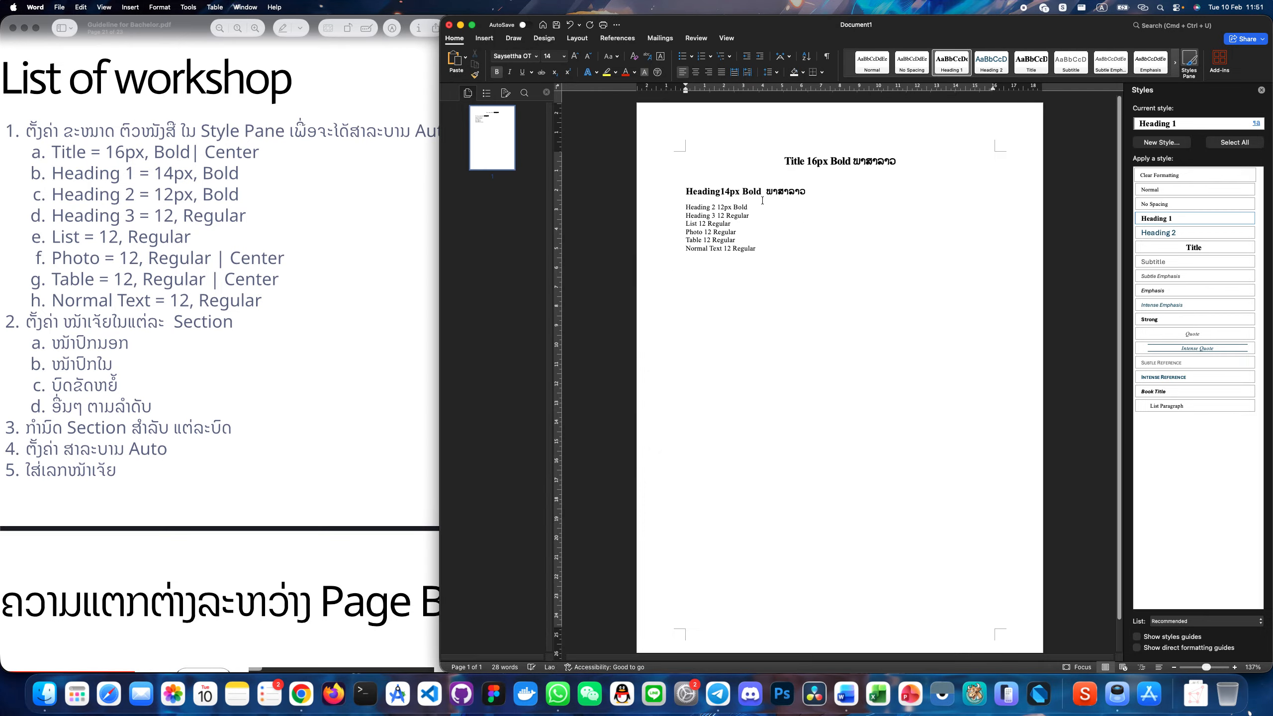
Step: With the cursor in the Heading 2 line, modify the Heading 2 style's Latin text to Times New Roman, size 12, bold and black
left_click_drag(750, 206, 686, 207)
left_click(707, 206)
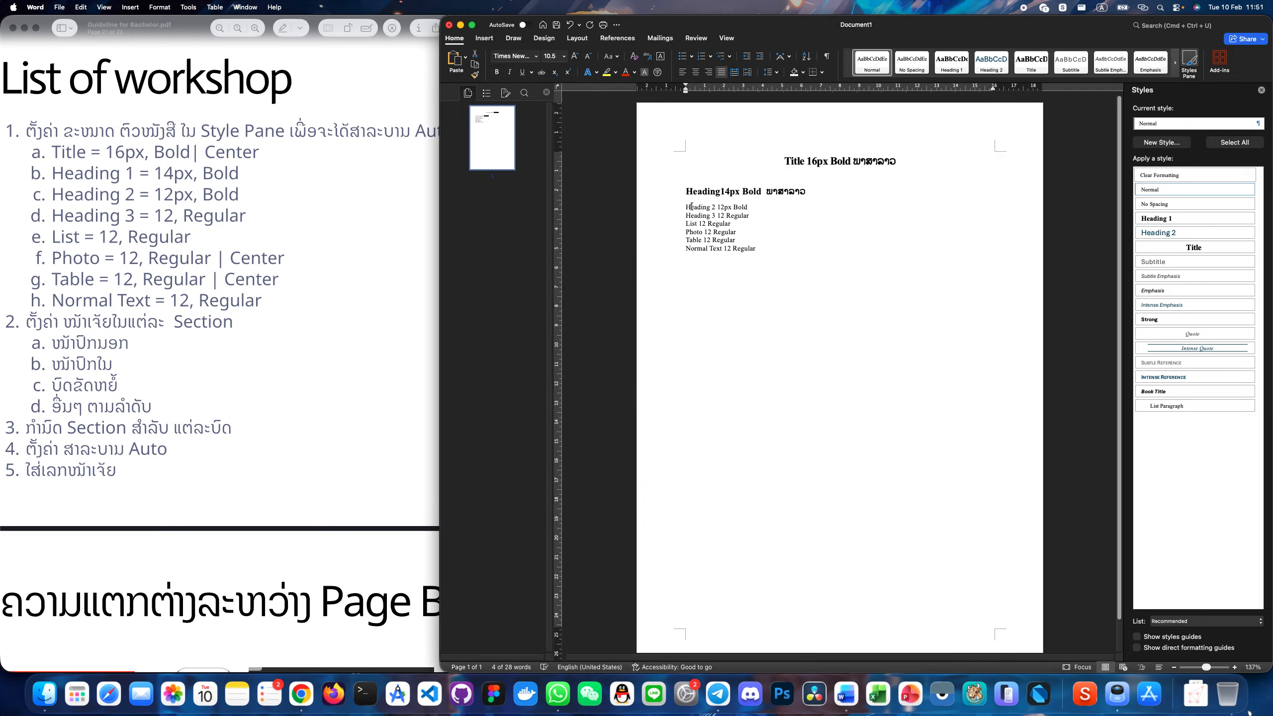
left_click(1251, 232)
left_click(1127, 273)
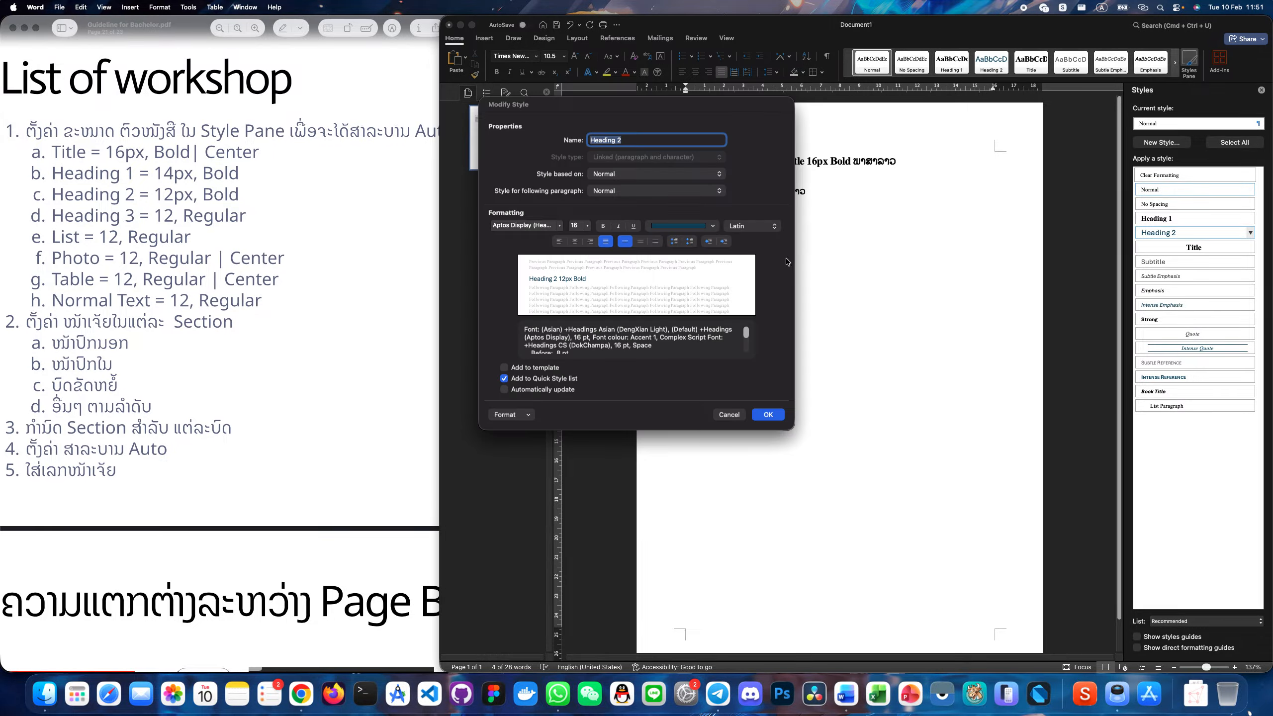
double_click(576, 225)
type("12")
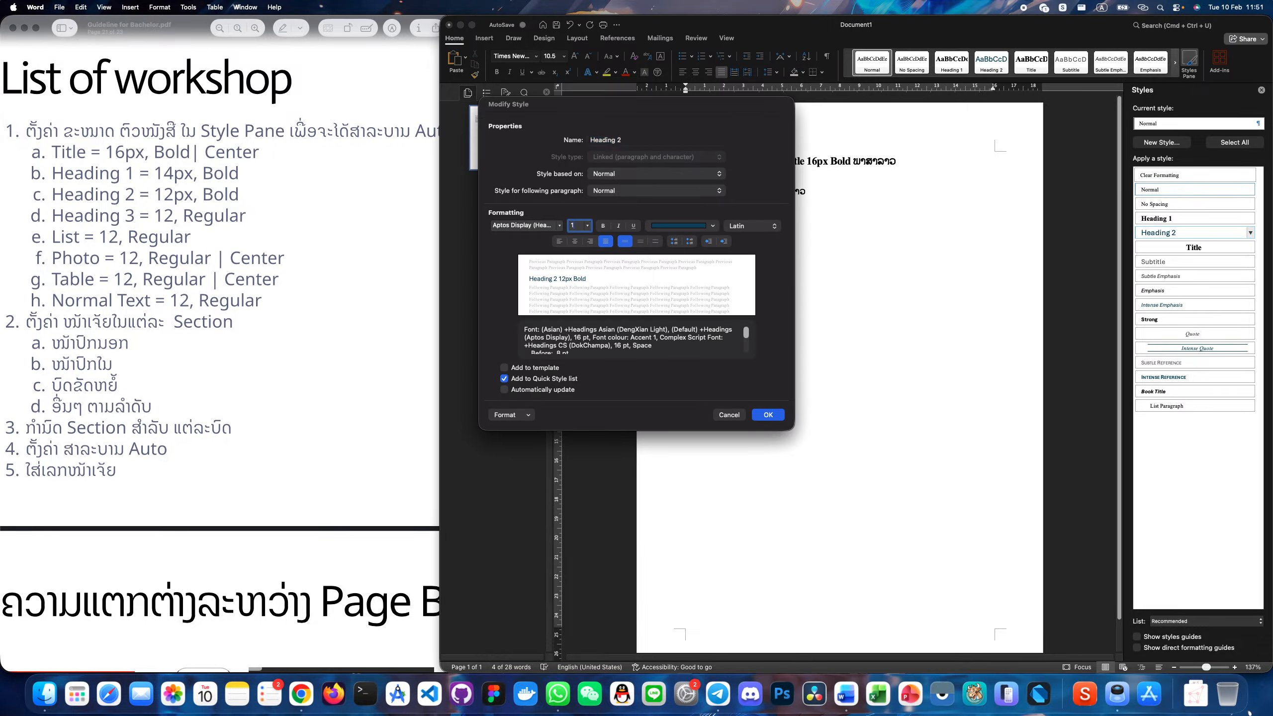
left_click(604, 226)
left_click(680, 225)
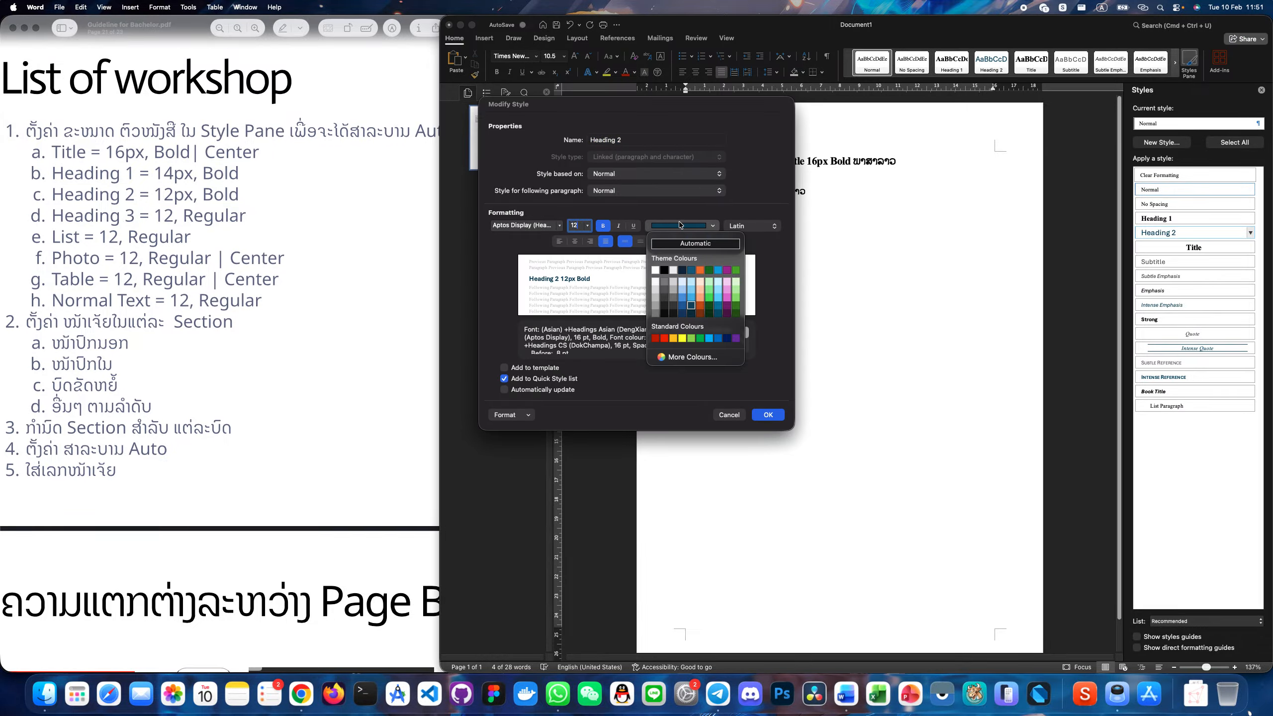
left_click(665, 271)
left_click(562, 227)
left_click(570, 380)
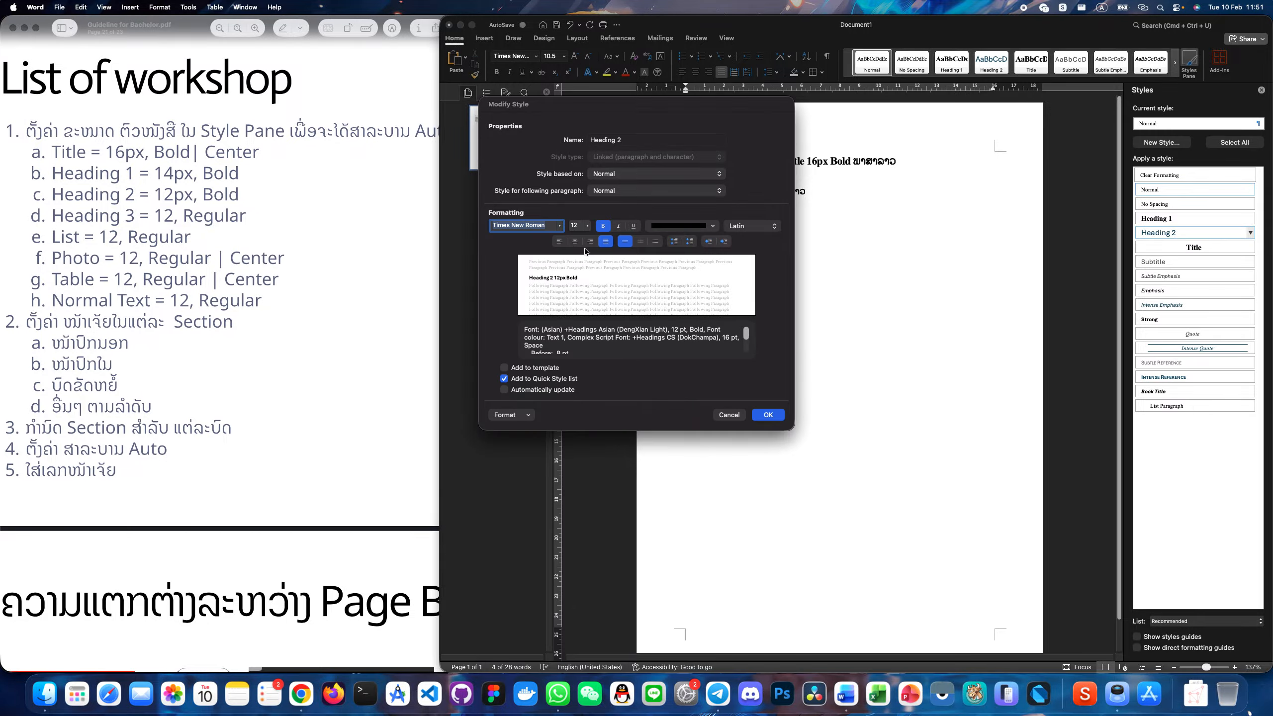
Step: Set the Heading 2 style's Complex script font to Saysettha OT, size 12, bold
left_click(752, 226)
left_click(763, 249)
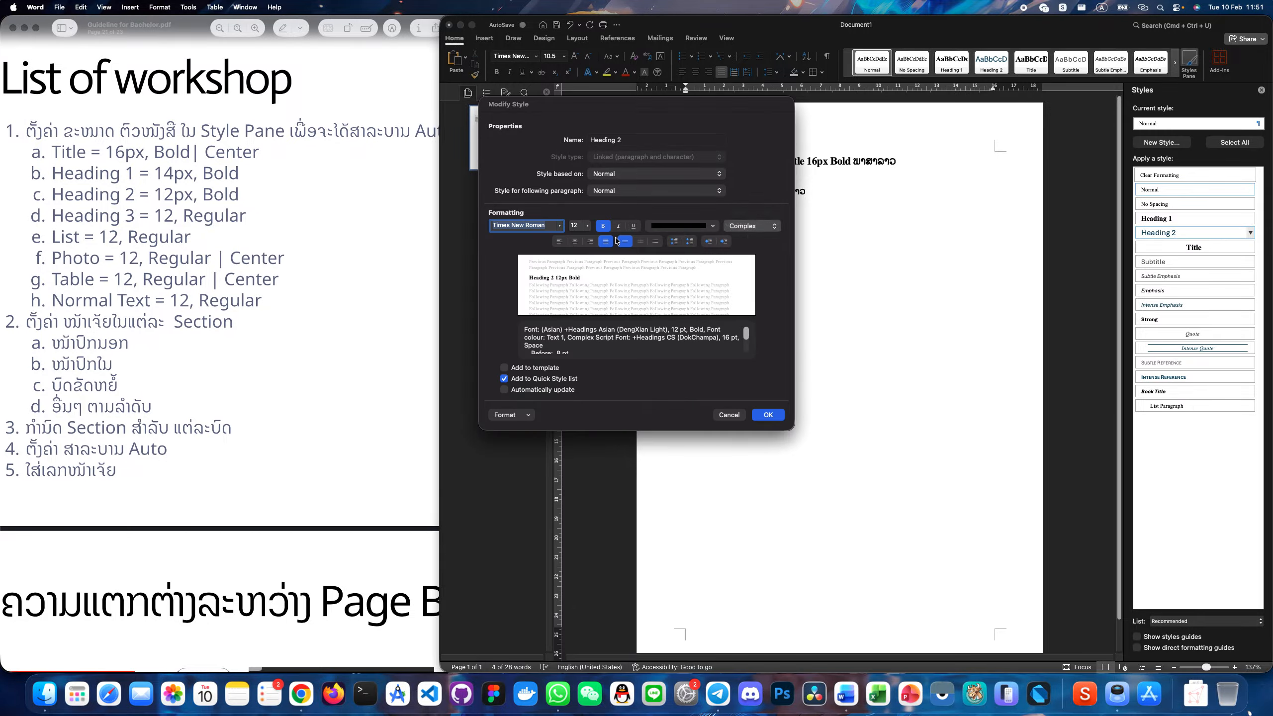
left_click(557, 226)
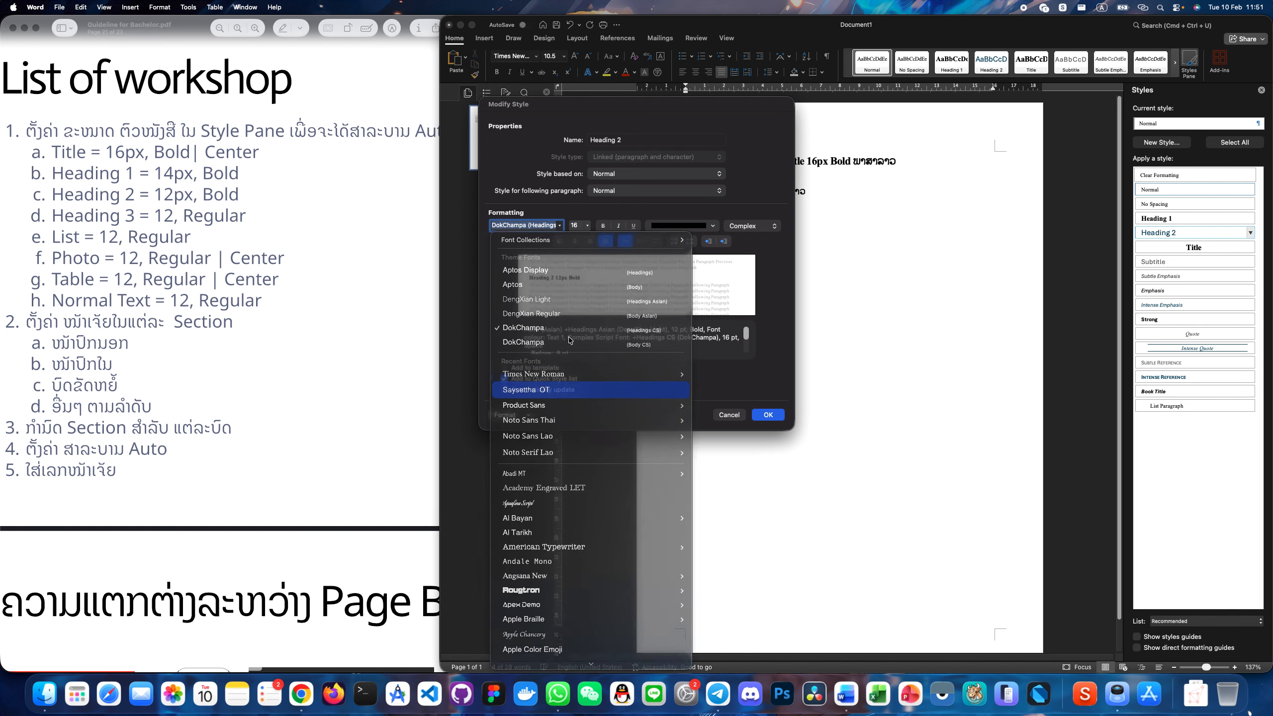
left_click(572, 392)
left_click(582, 221)
type("12")
left_click(602, 226)
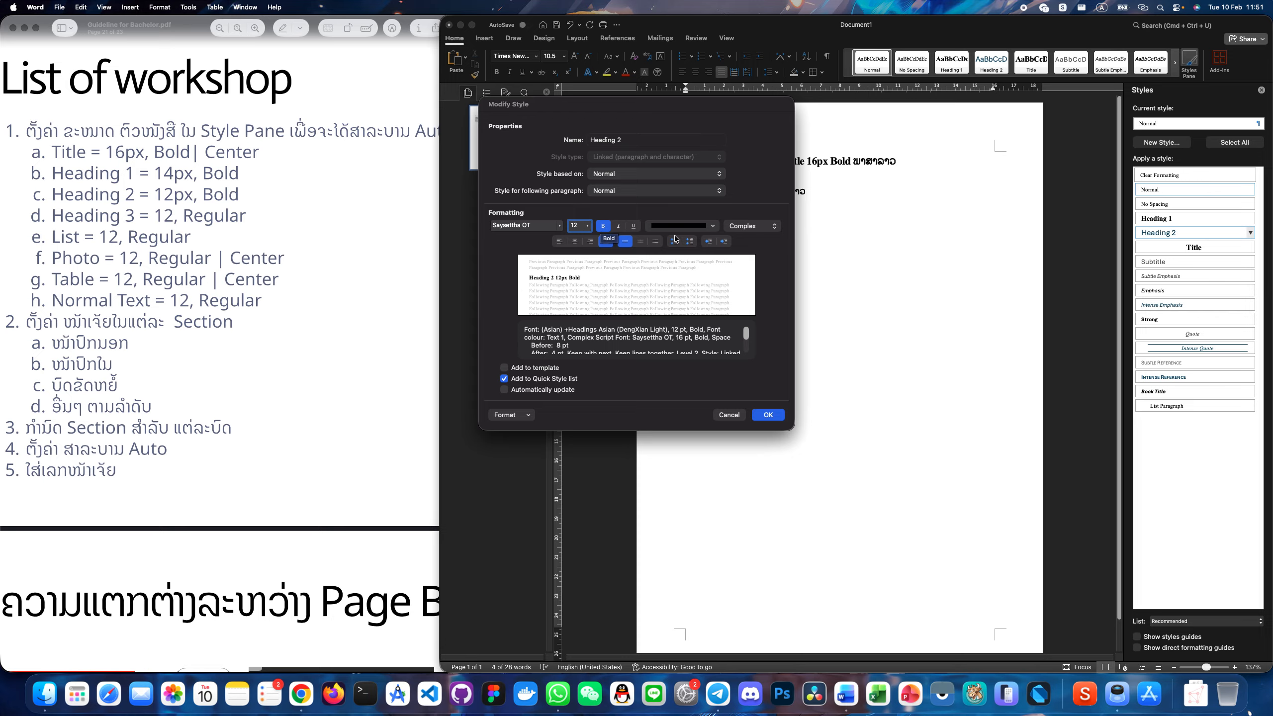
Step: Left-align the Heading 2 style, review its Latin script settings, and save the style changes
left_click(560, 241)
left_click(735, 226)
left_click(739, 243)
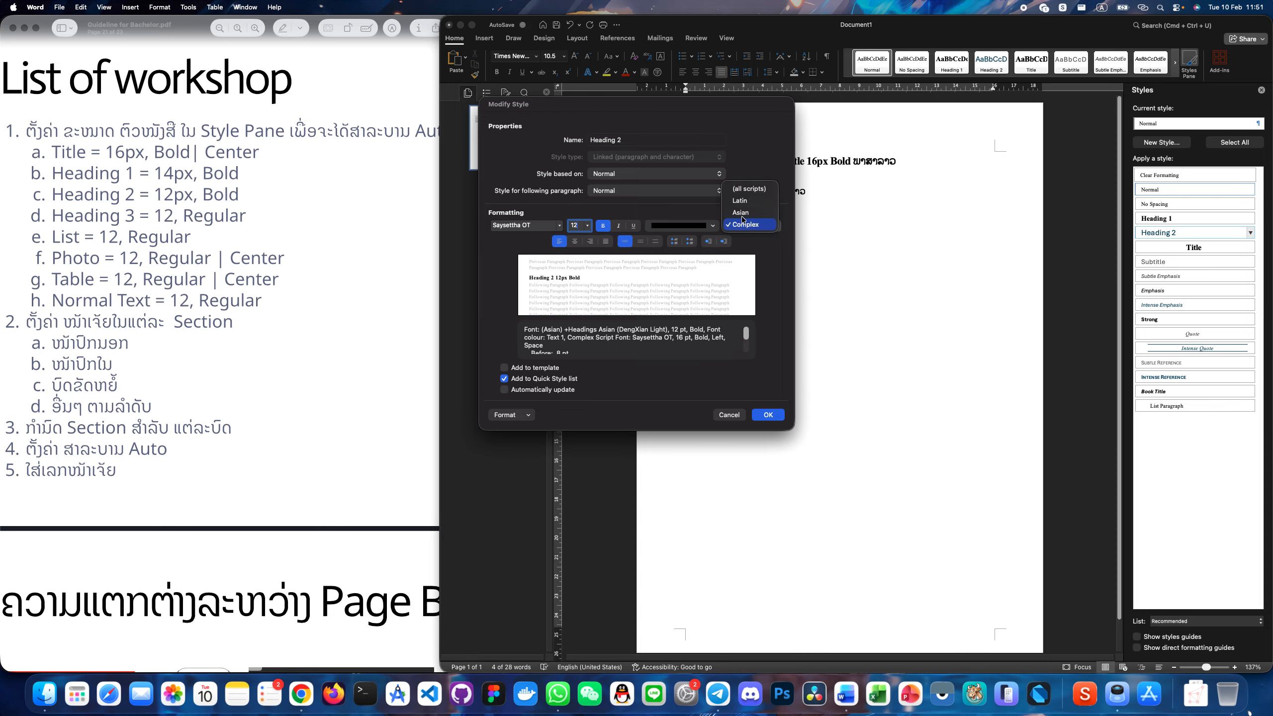
left_click(739, 200)
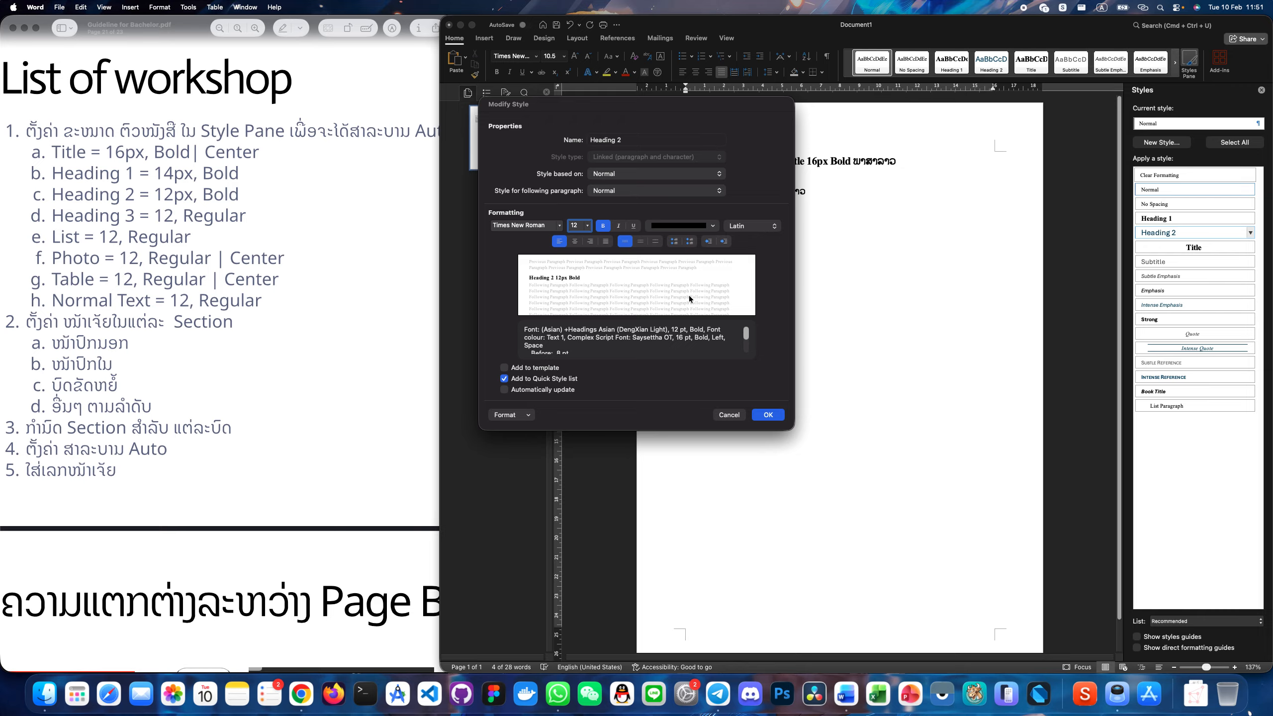
left_click(769, 415)
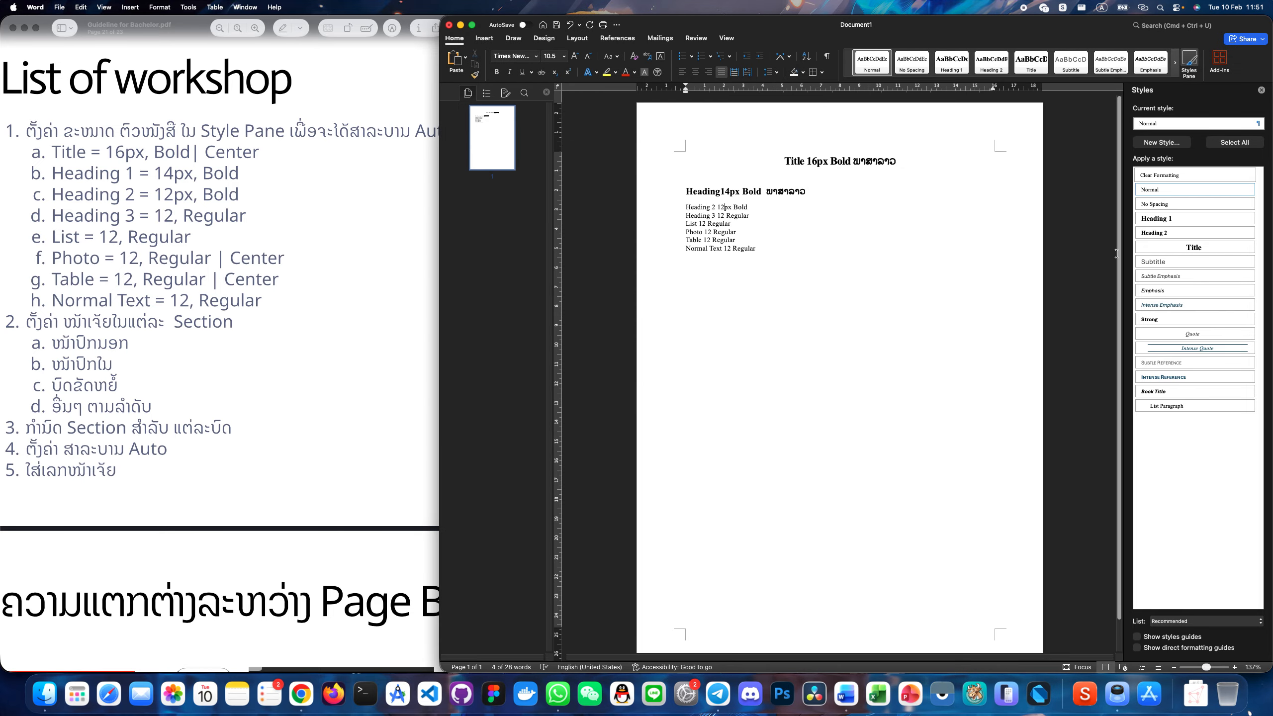
Step: Apply the Heading 2 style to the "Heading 2 12px Bold" line and append the Lao text "ພາສາລາວ" to it
left_click(1174, 232)
type("e")
key("ctrl+space")
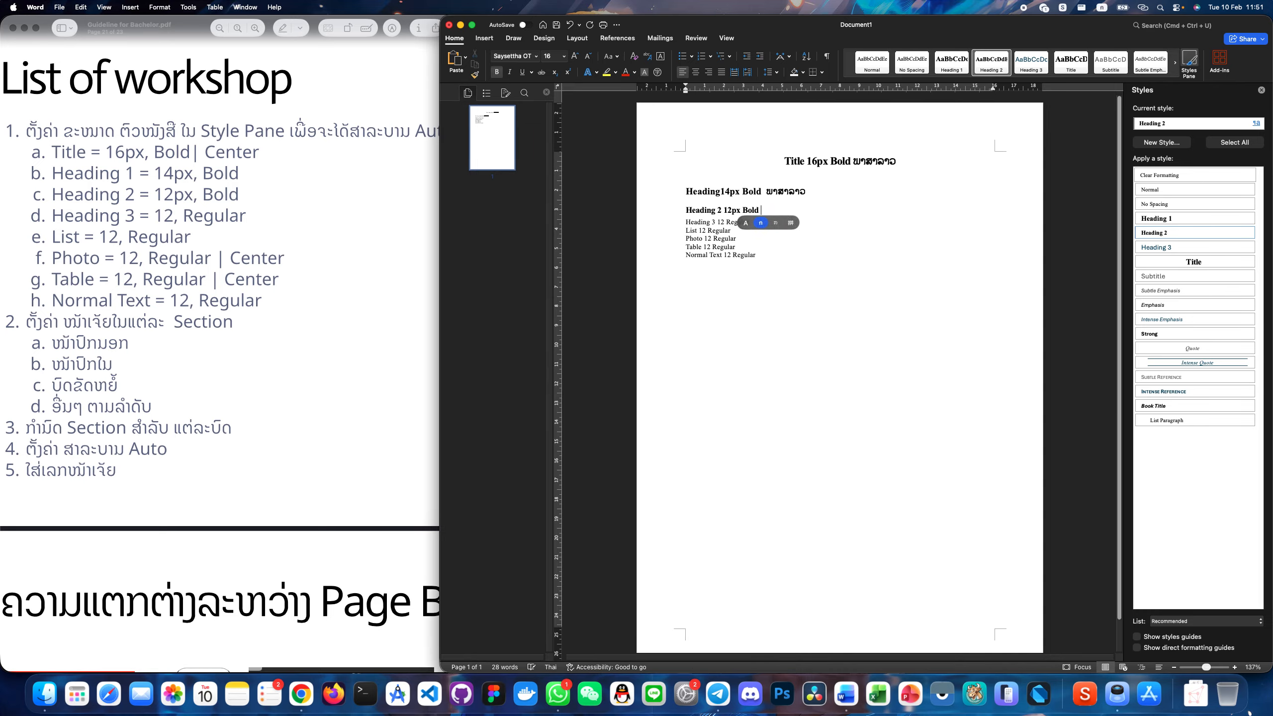
type("ພາສາລາວ")
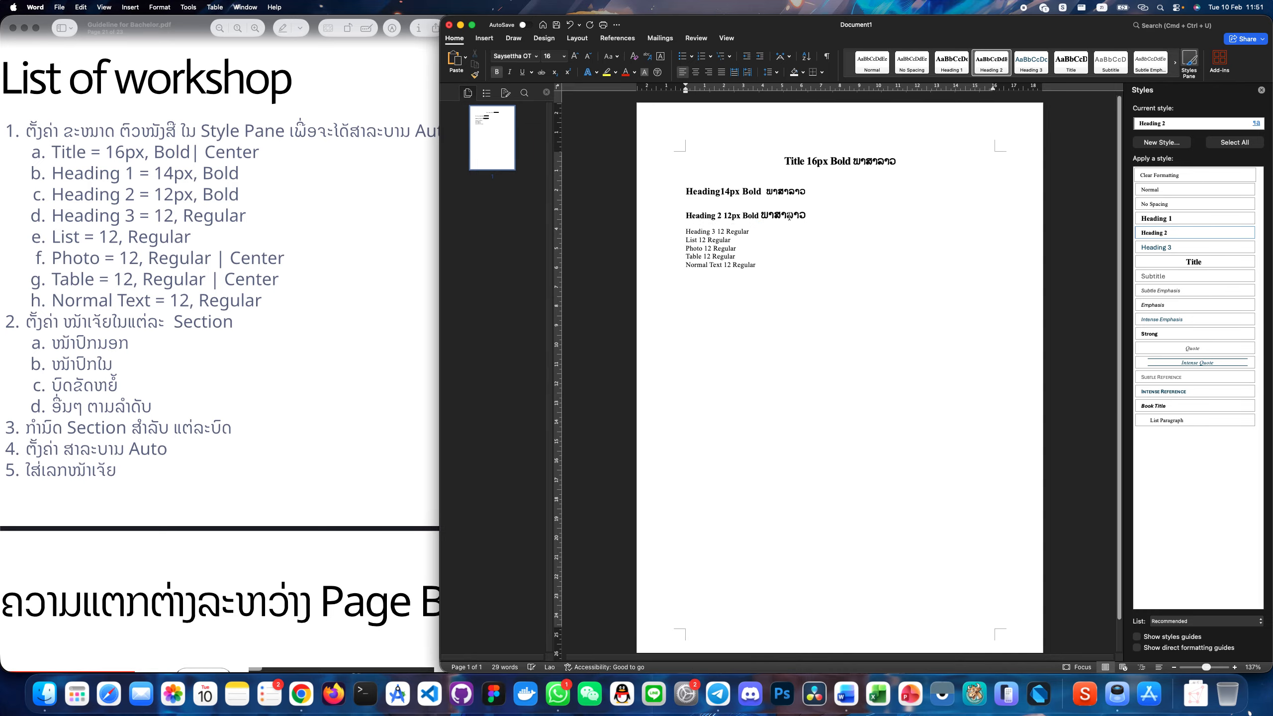
Step: Modify the Heading 2 style again, setting its Complex script size to 12, and save the style changes
left_click(1251, 232)
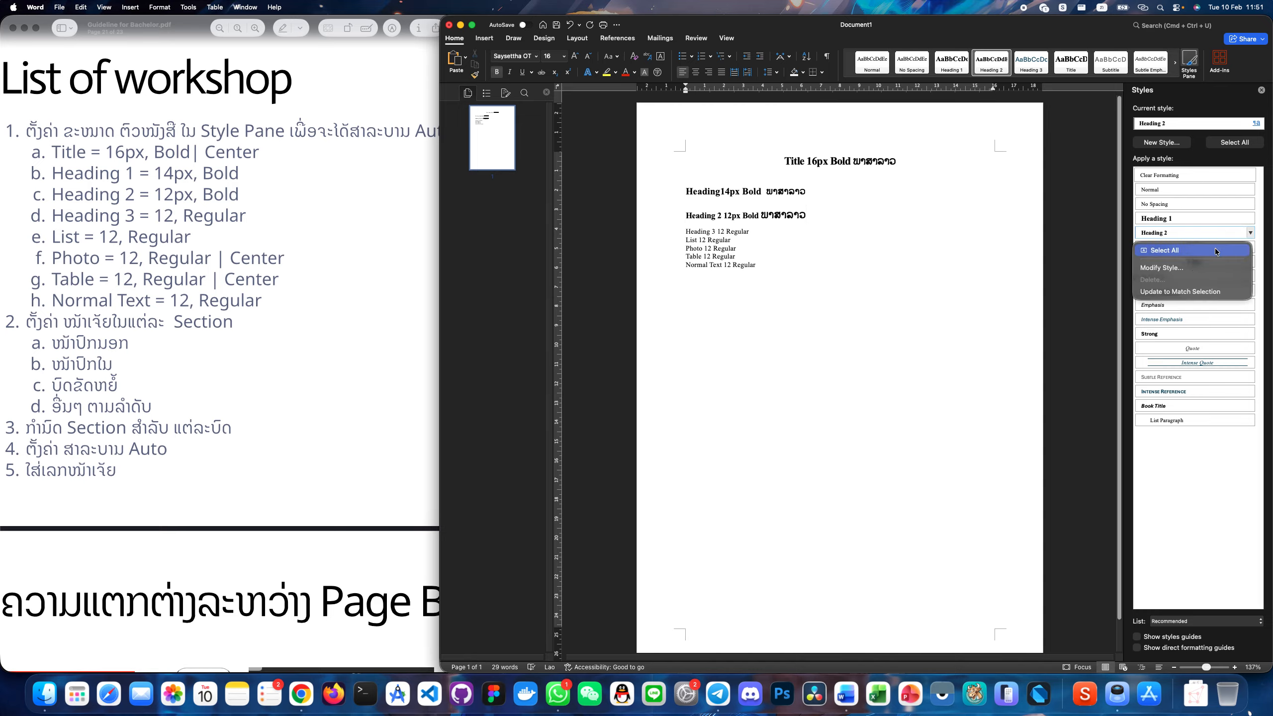
left_click(1168, 267)
left_click(752, 225)
left_click(748, 248)
double_click(571, 225)
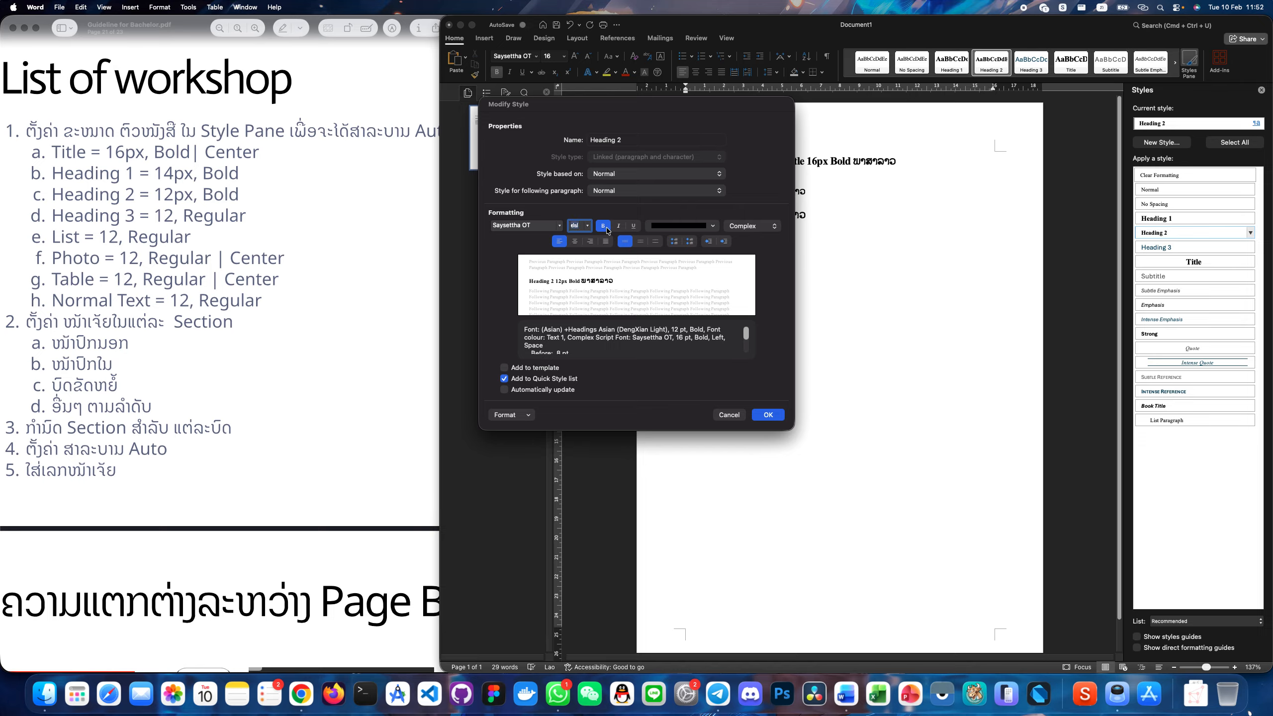
key("ctrl+space")
type("12")
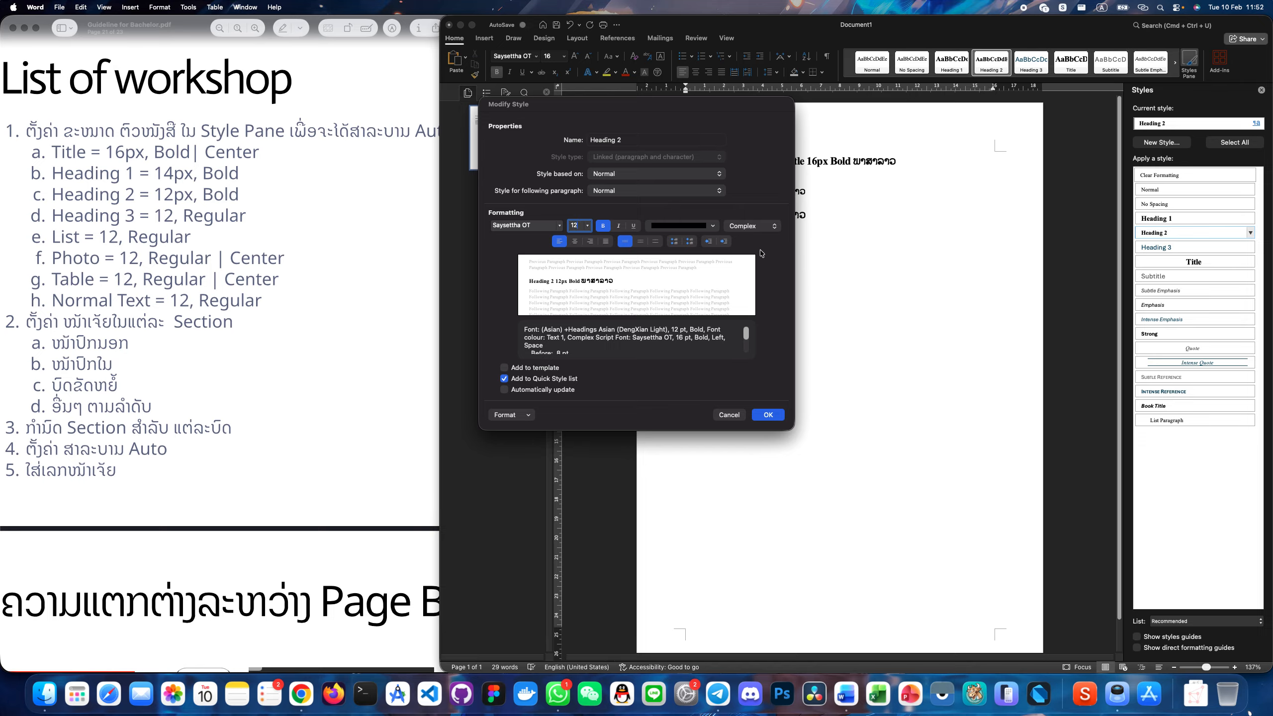
left_click(768, 415)
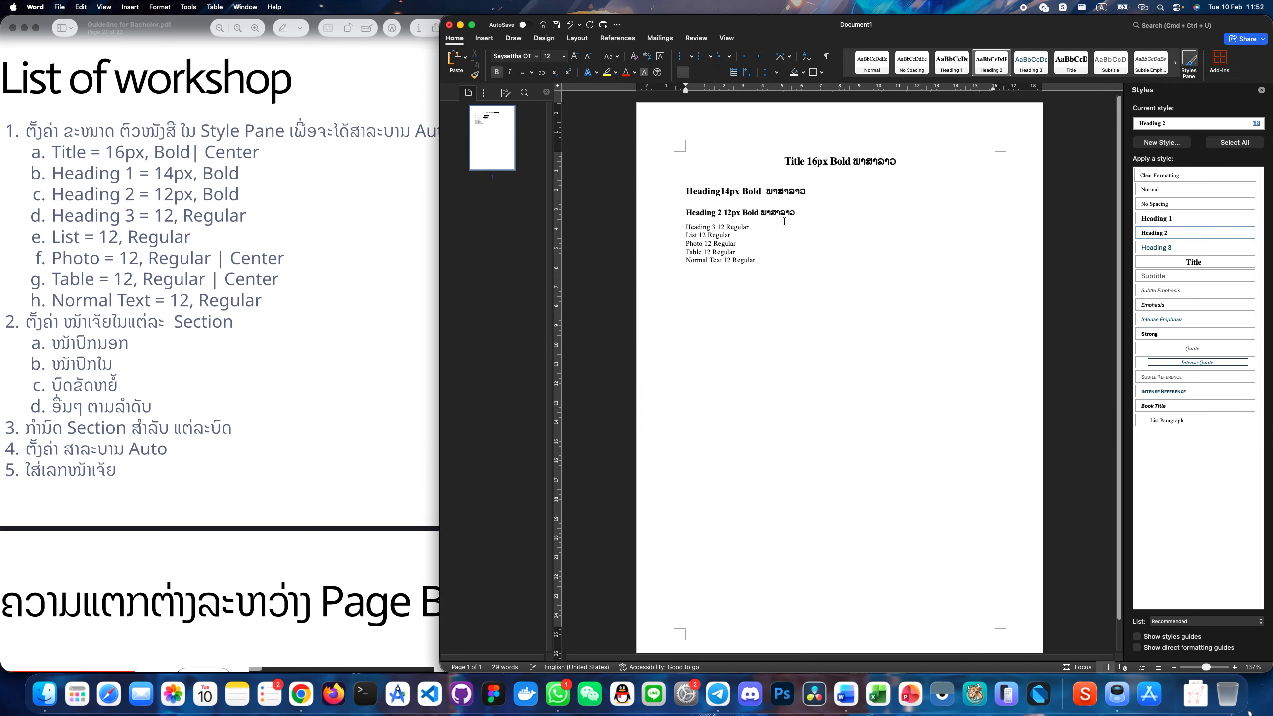
Step: Set the Heading 3 style's Latin font to Times New Roman, size 12, with black text and left alignment
left_click_drag(686, 228, 752, 229)
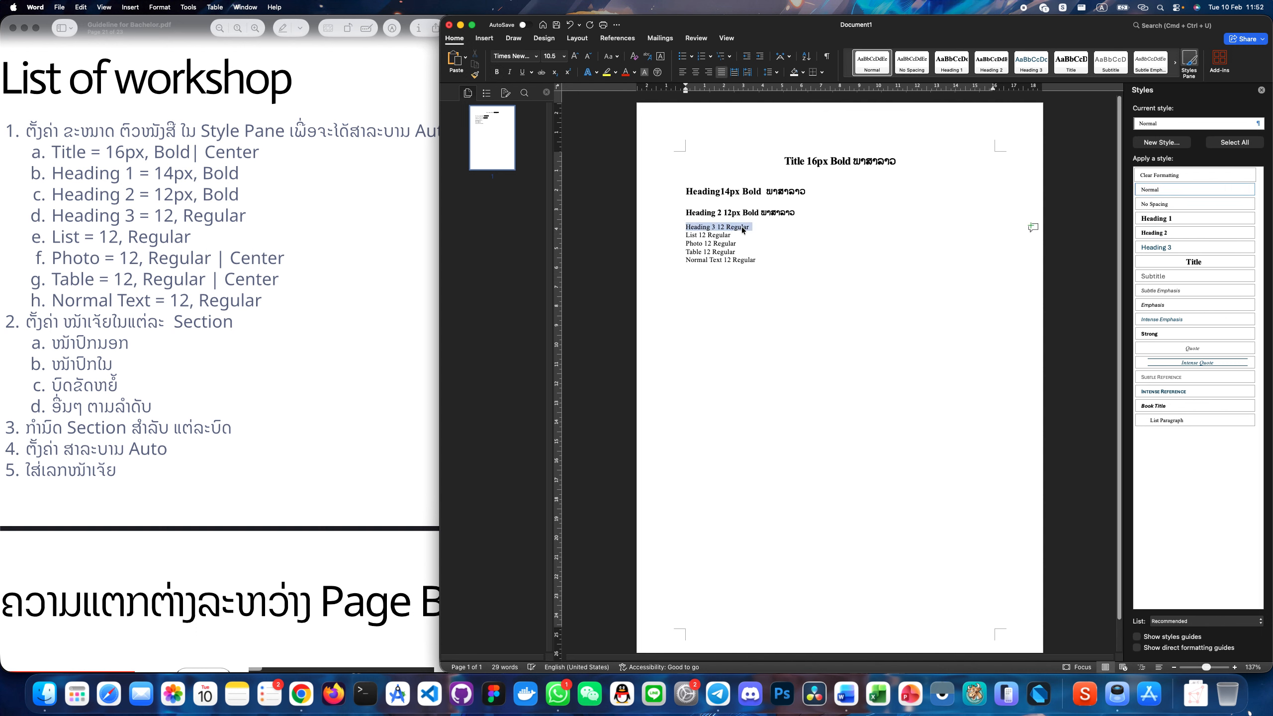
left_click(691, 227)
left_click(1250, 247)
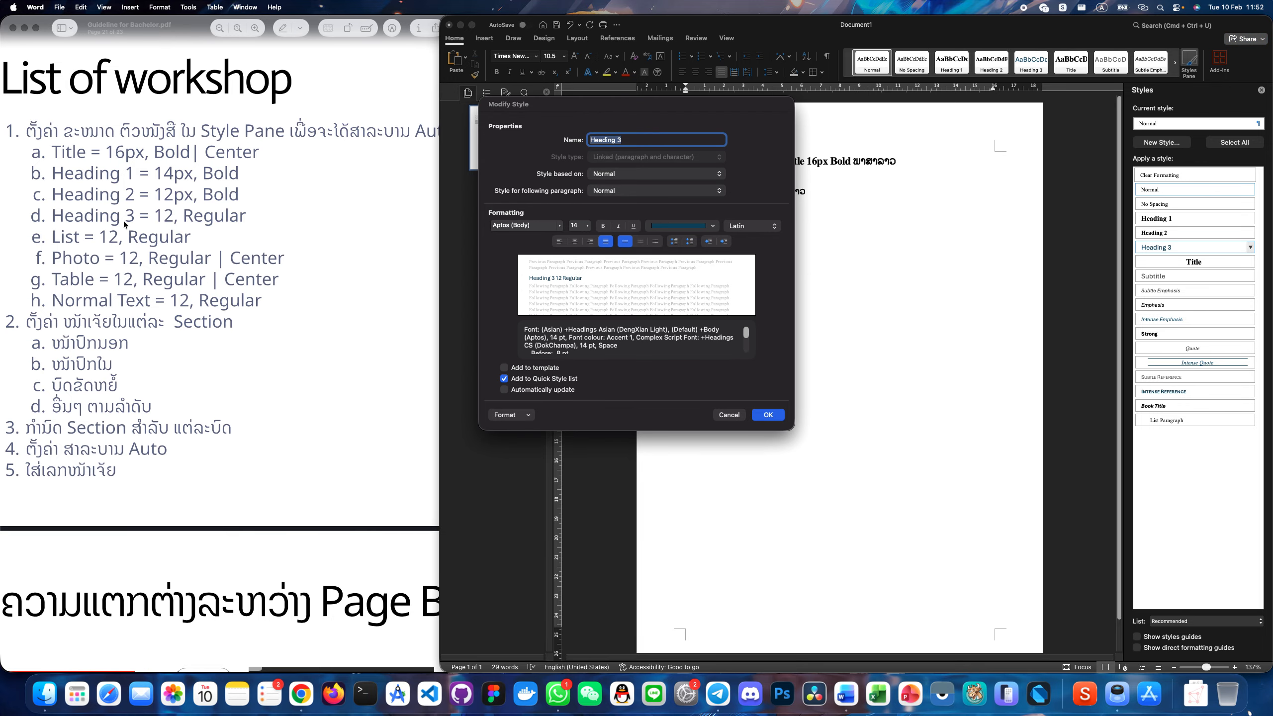
left_click(576, 225)
type("12")
left_click(555, 225)
left_click(557, 226)
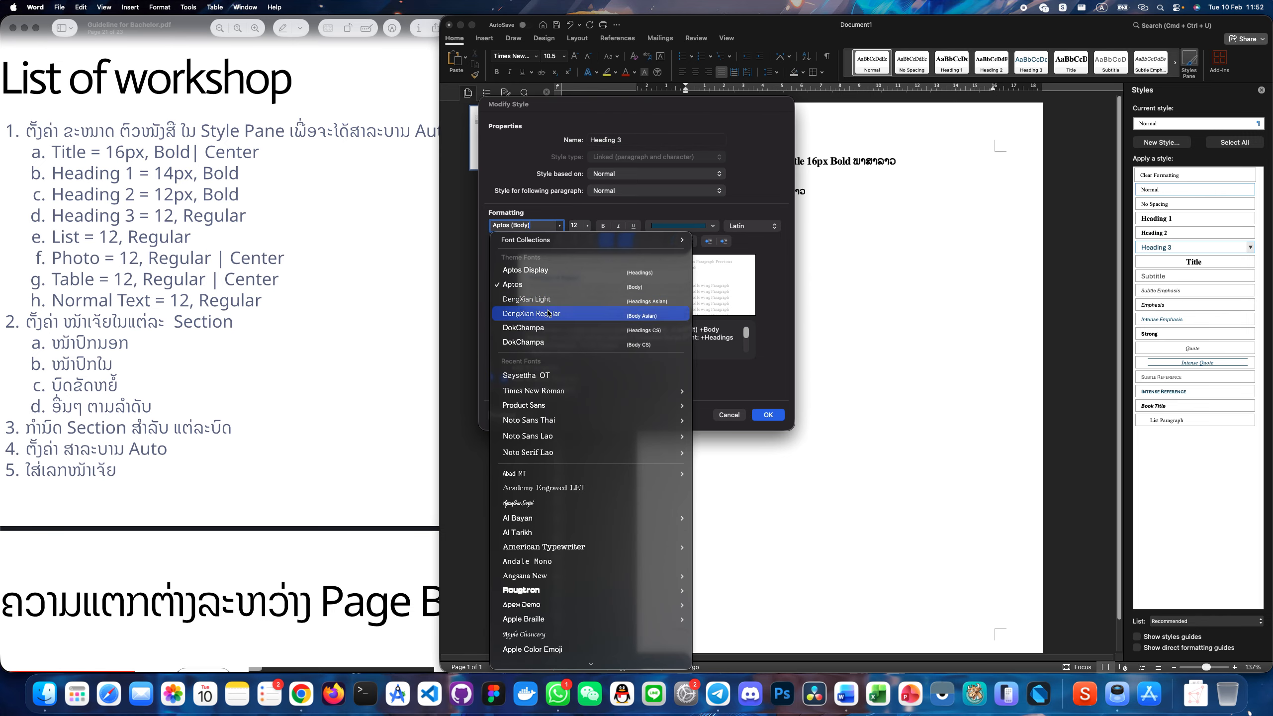
left_click(554, 391)
left_click(712, 226)
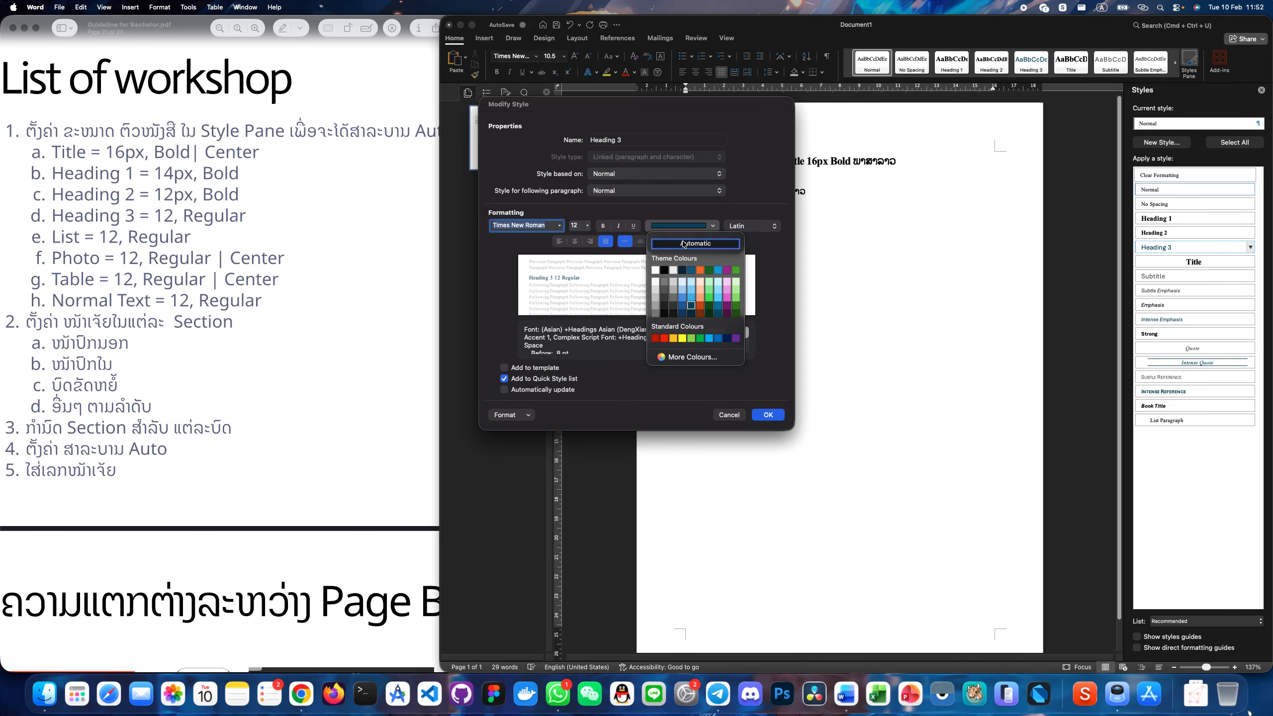
left_click(669, 272)
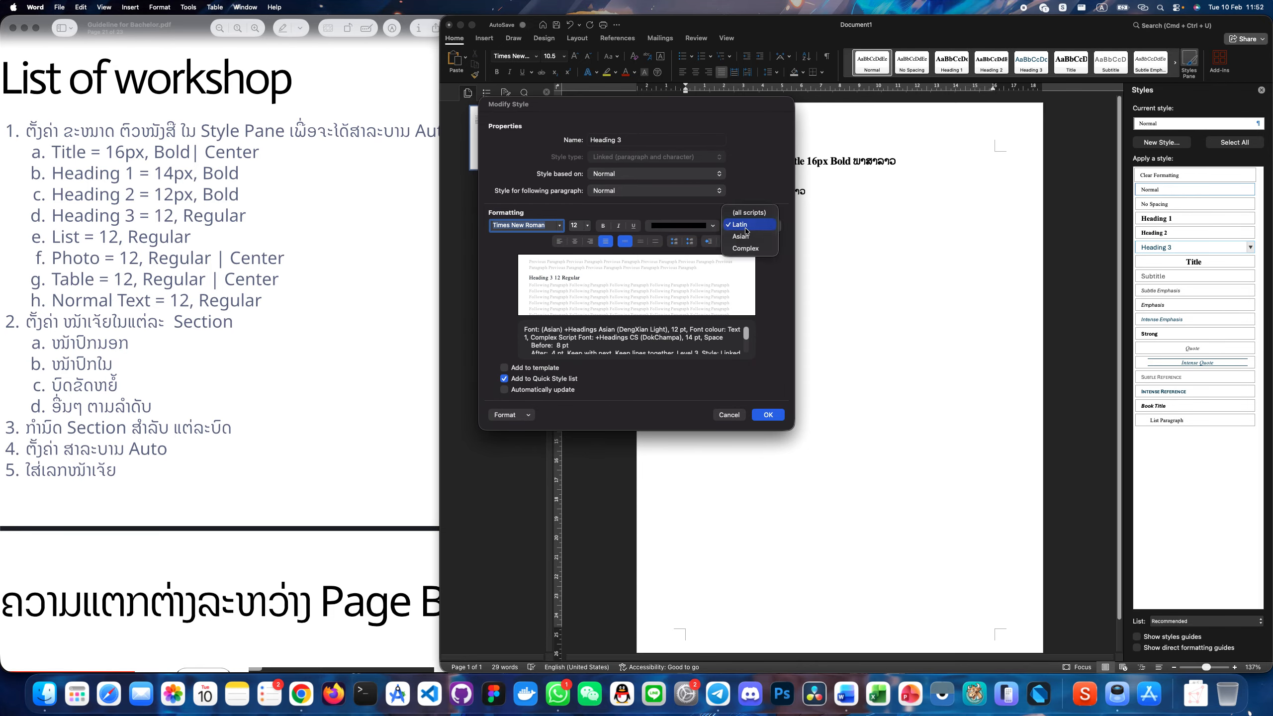
left_click(559, 241)
Step: Set the Heading 3 style's Complex script font to Saysettha OT, size 12, and save the style changes
left_click(747, 226)
left_click(746, 238)
left_click(587, 226)
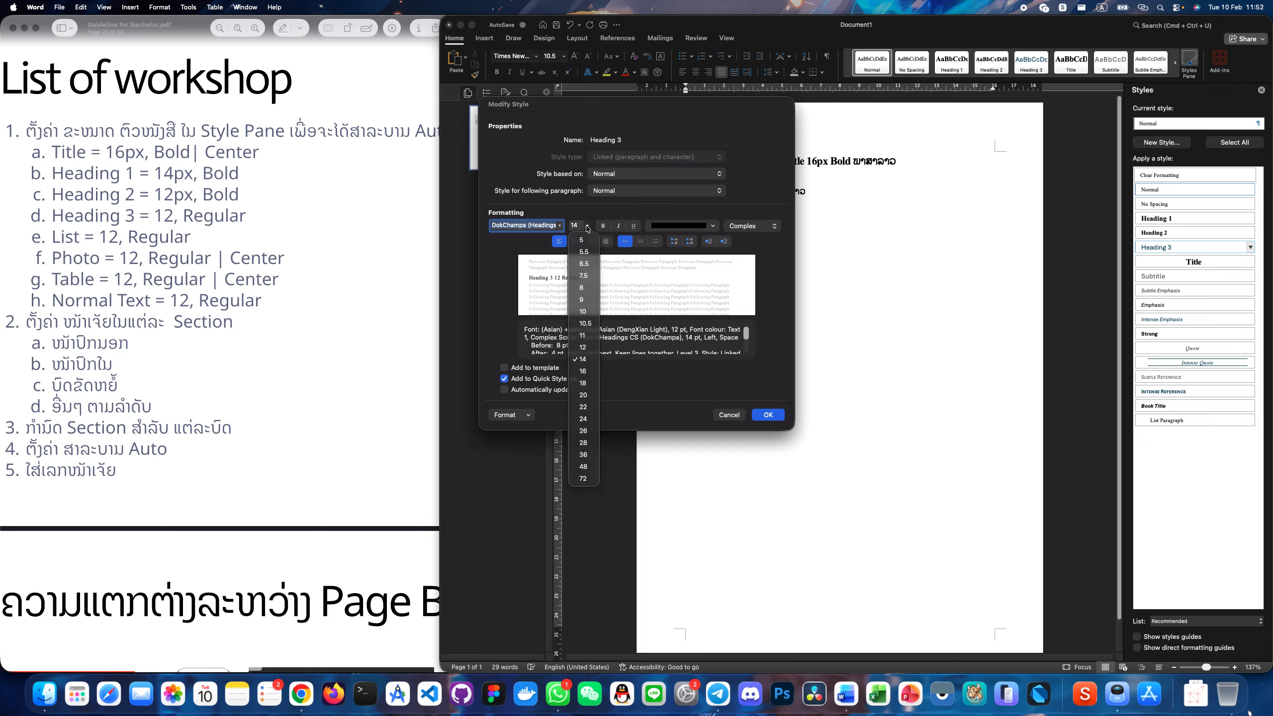
left_click(581, 301)
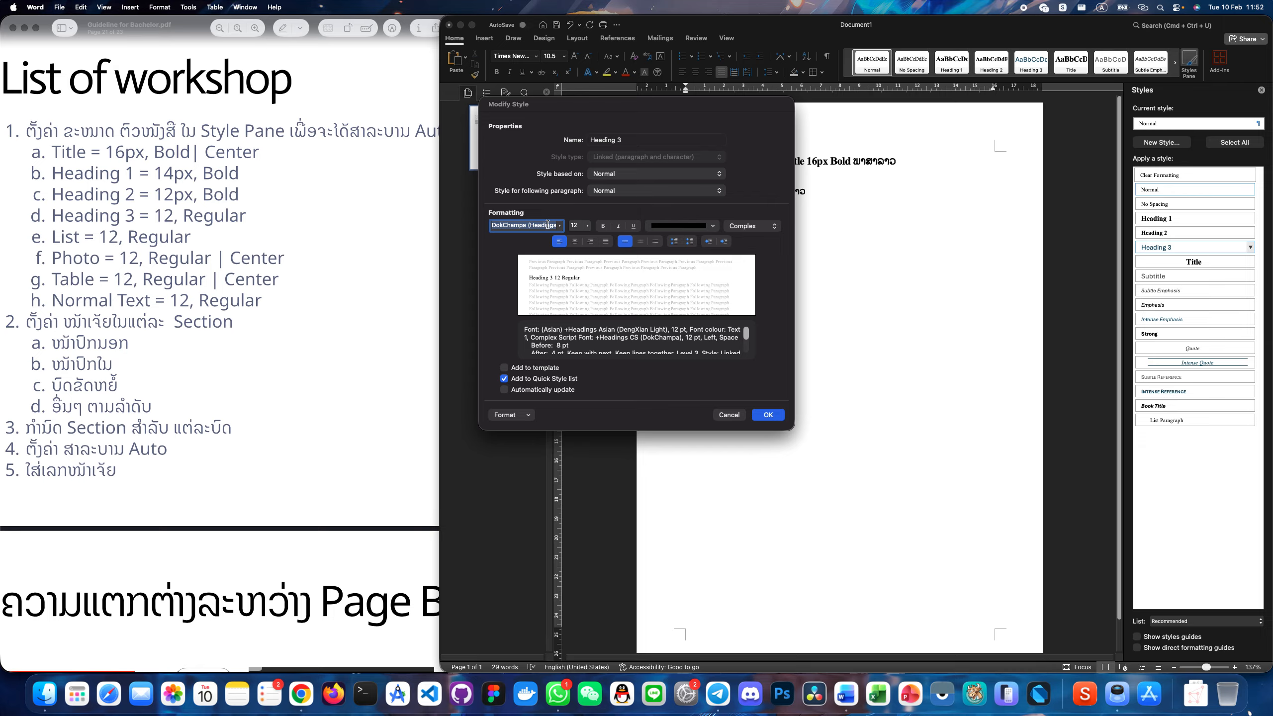
left_click(560, 226)
left_click(554, 395)
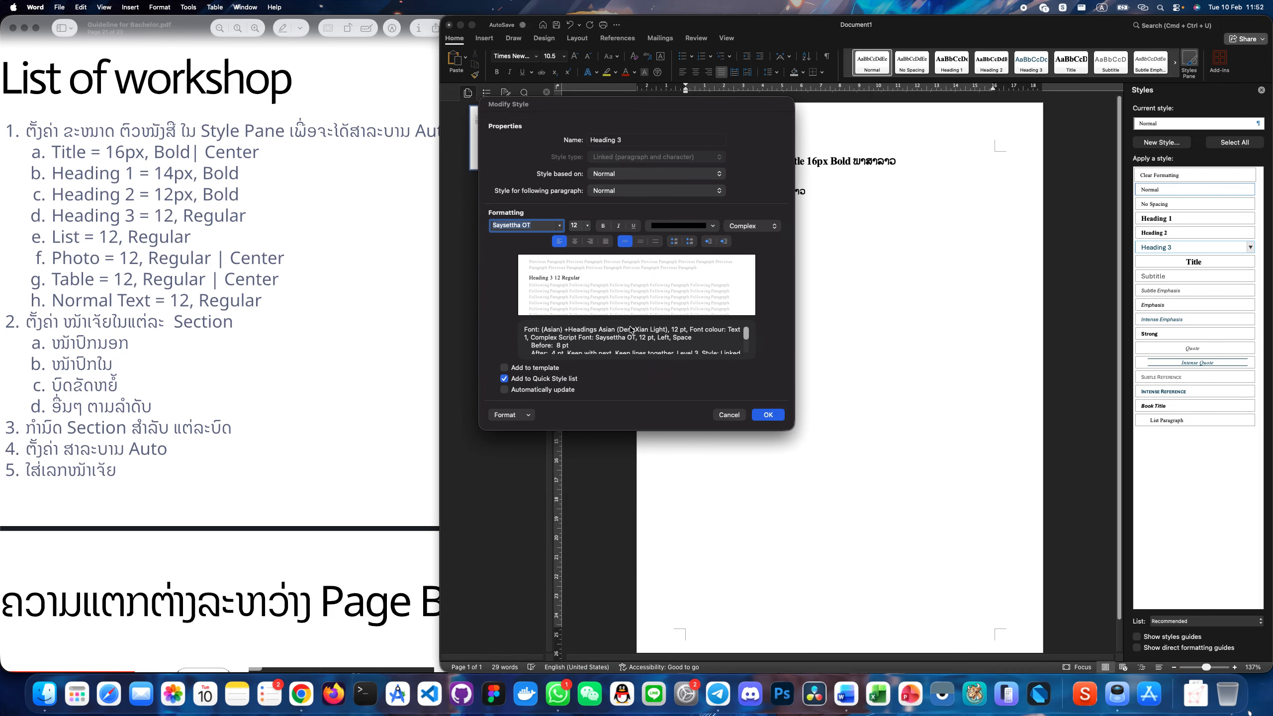
left_click(770, 416)
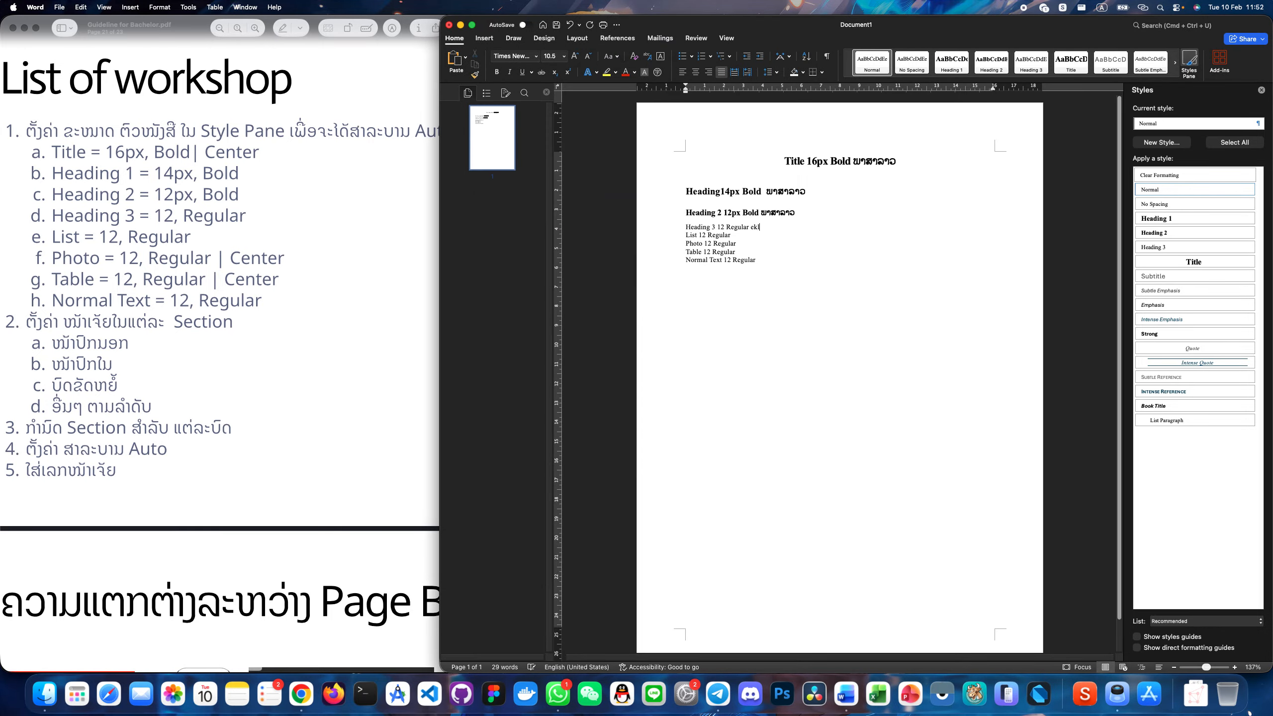
Step: Append the Lao text "ພາສາລາວ" to the "Heading 3 12 Regular" line and review the Heading 3 style's script settings
type("ພາສ")
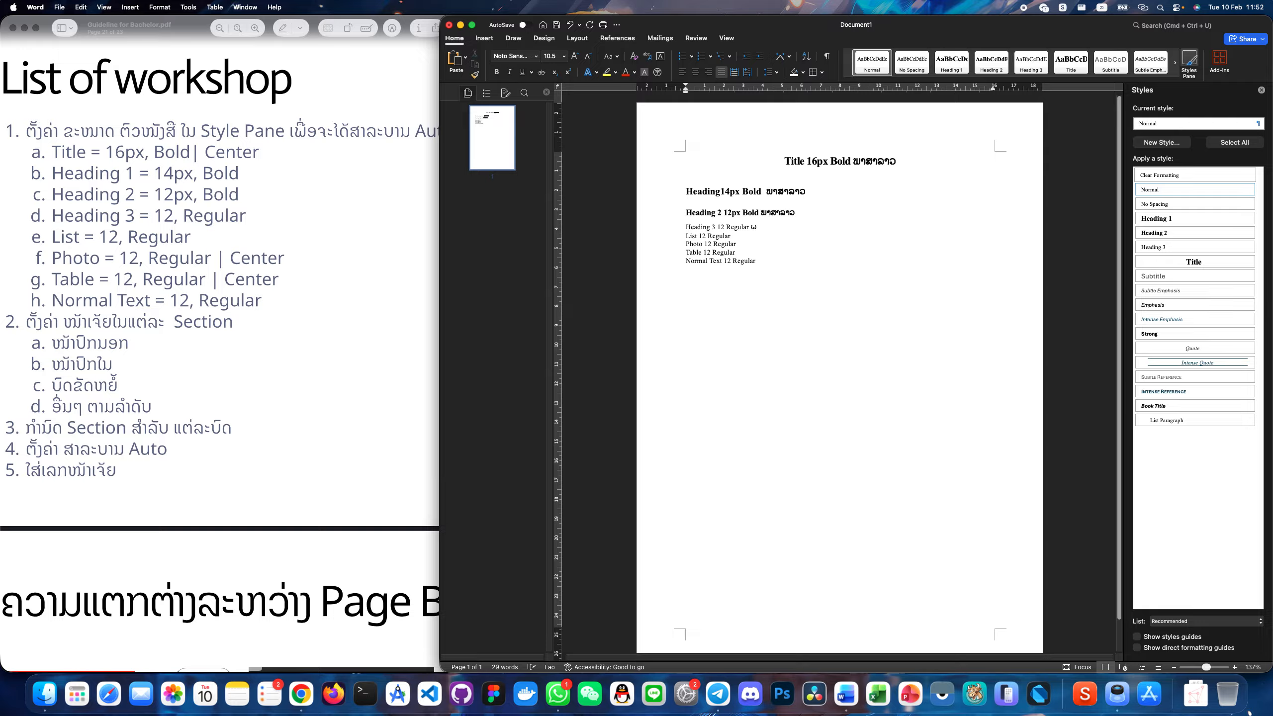
type("າລາວ")
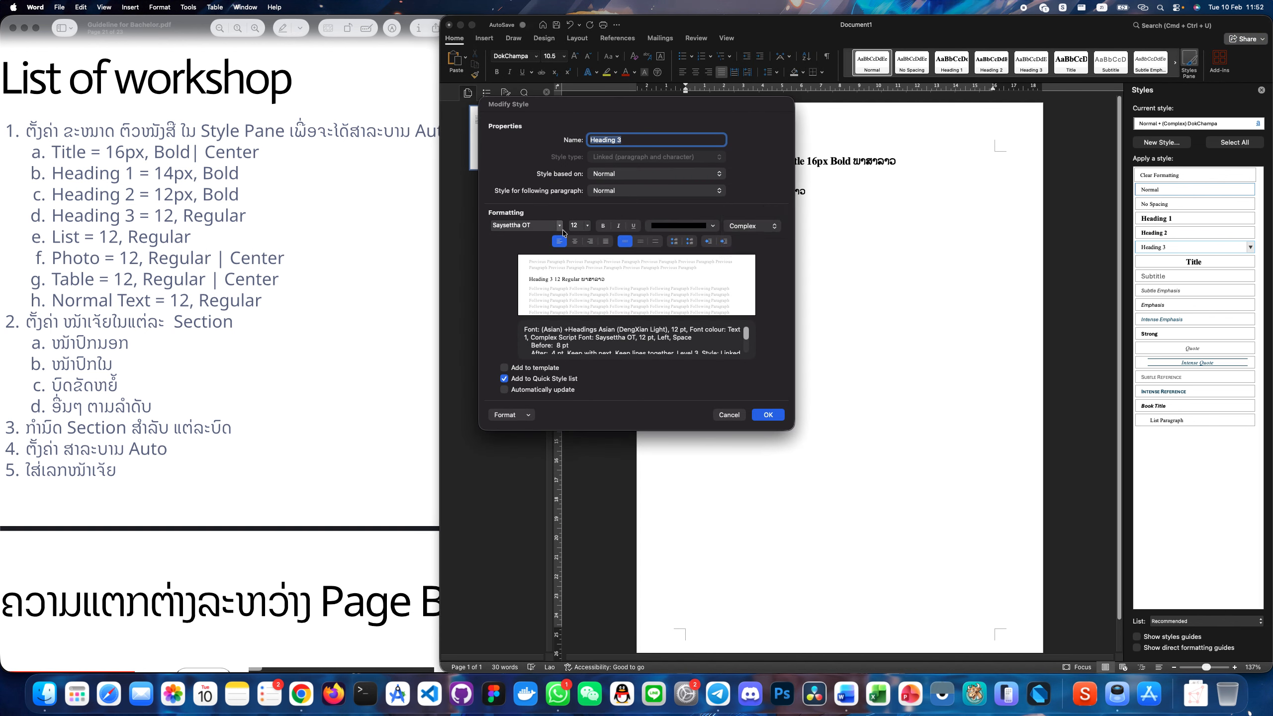
left_click(576, 225)
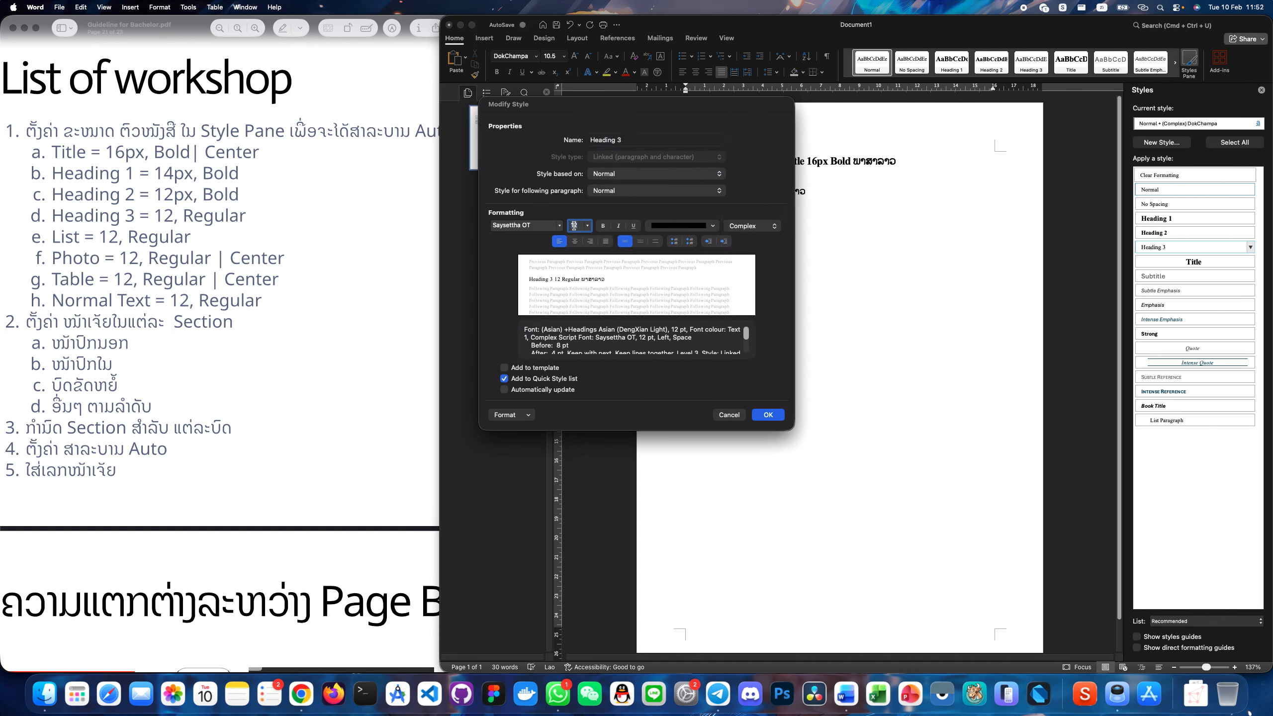
left_click(772, 226)
left_click(742, 200)
left_click(783, 419)
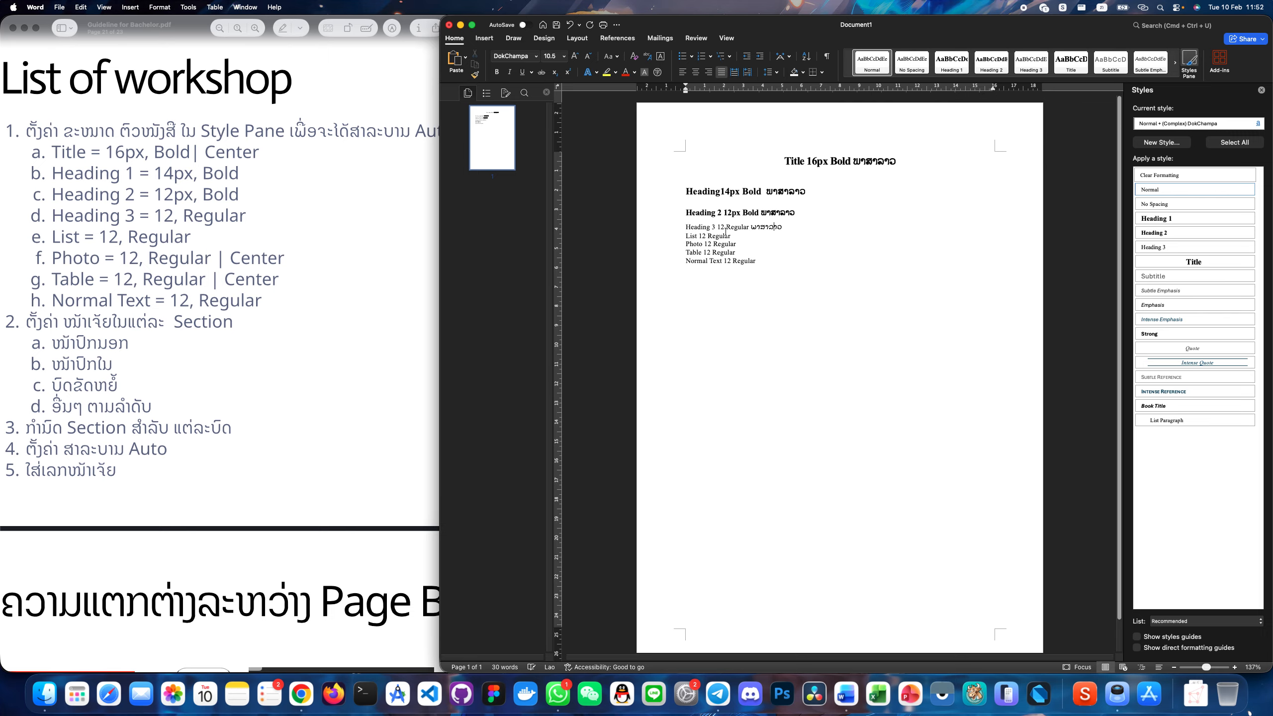
Step: Apply the Heading 3 style to the "Heading 3 12 Regular" line and turn on automatic updating for that style
left_click(1171, 246)
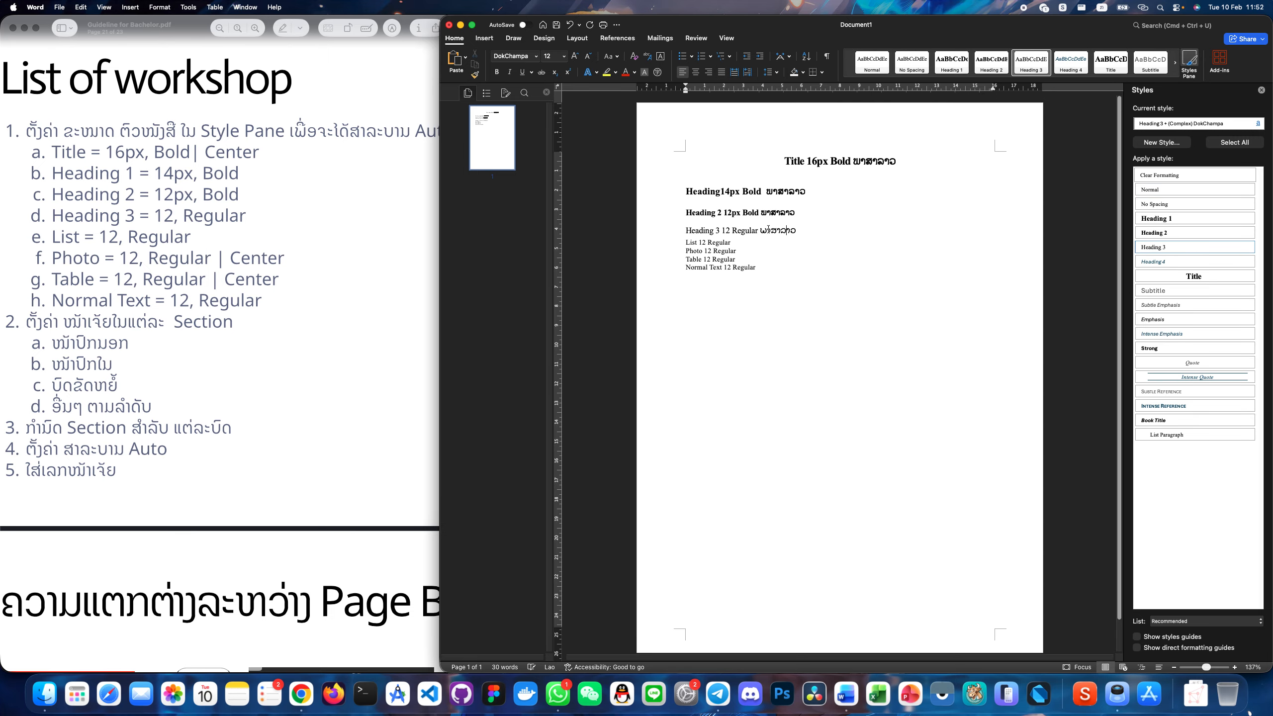
left_click(1250, 247)
left_click(879, 262)
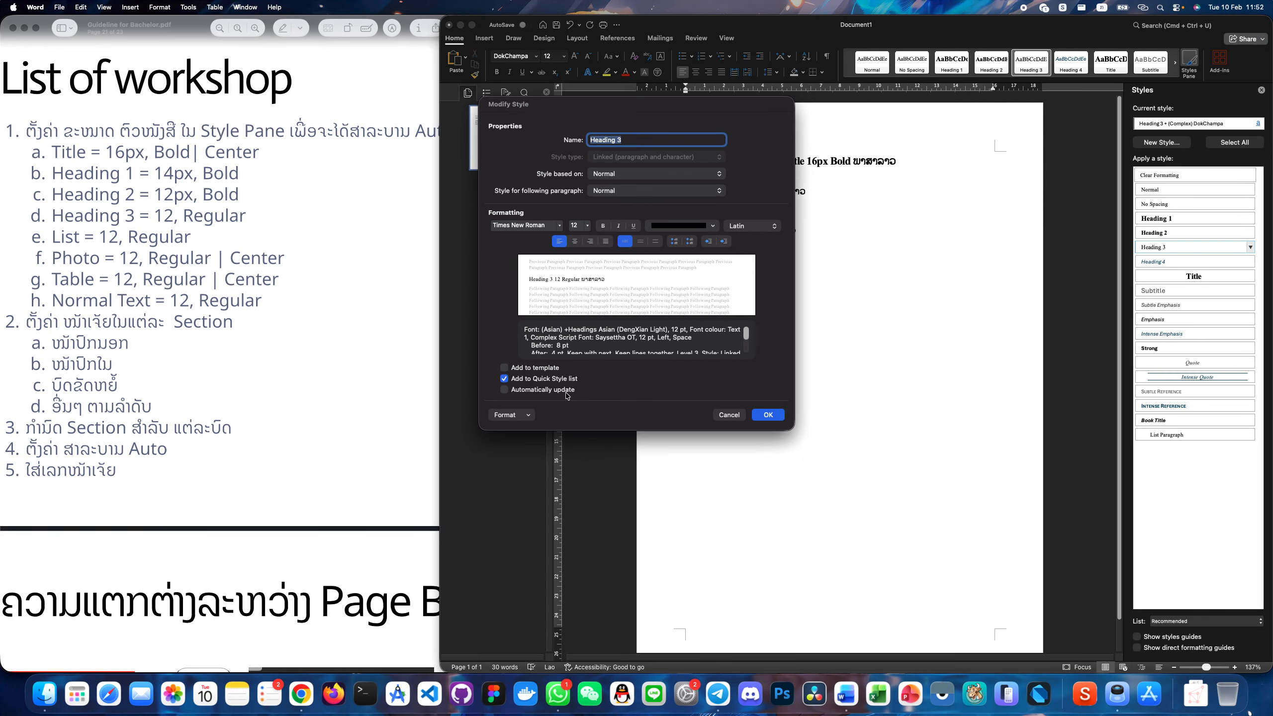
left_click(507, 393)
left_click(768, 415)
left_click(1142, 248)
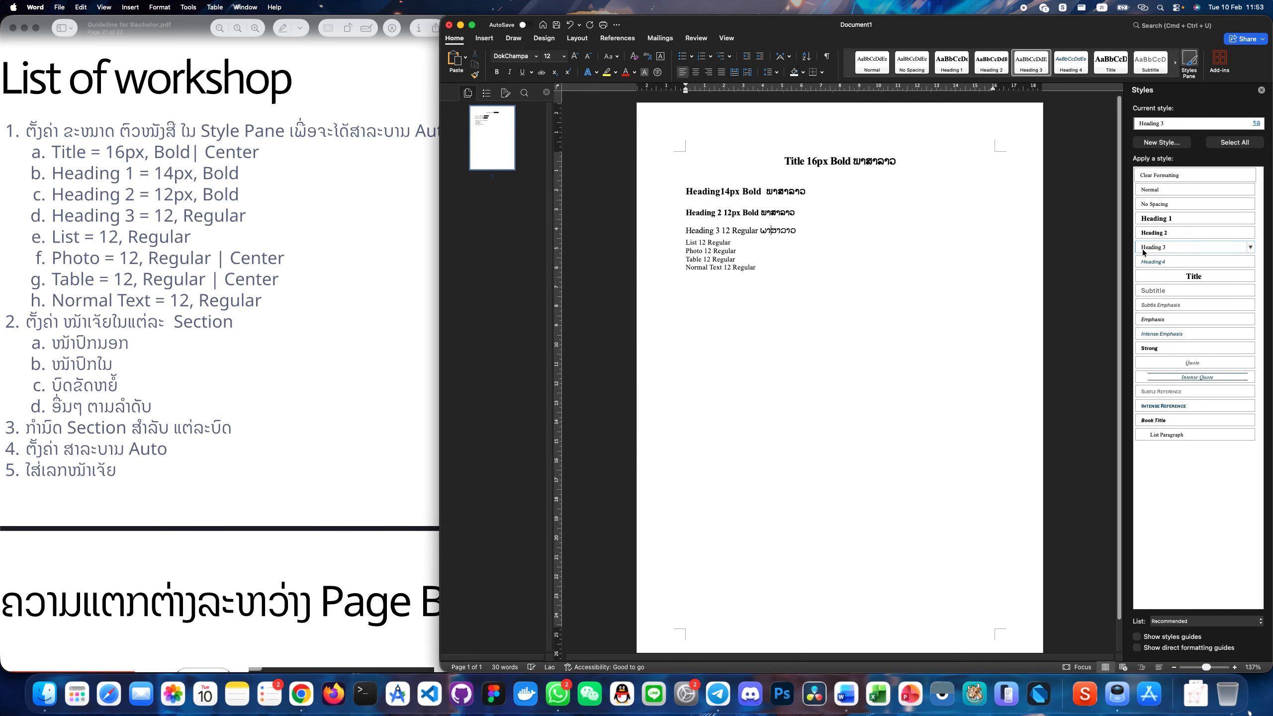
left_click(806, 229)
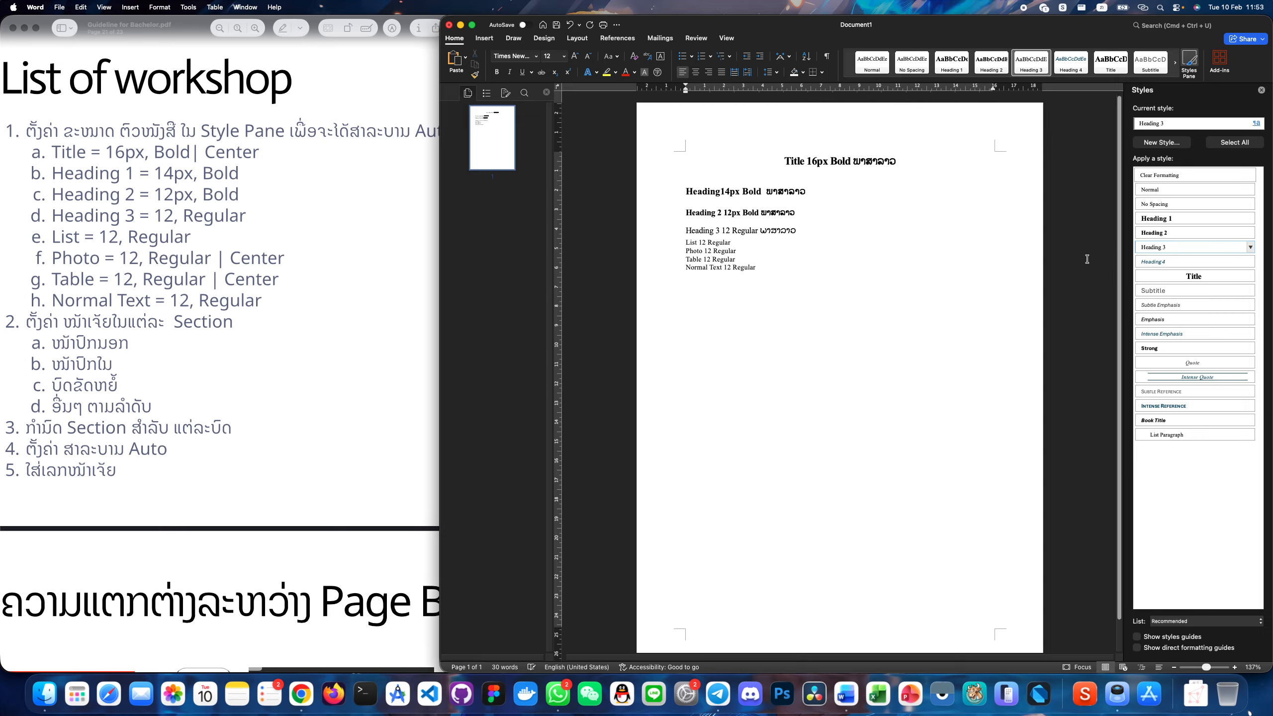
Step: Modify the Heading 3 style again, setting its Complex script font to Saysettha OT, and save the style changes
left_click(767, 230)
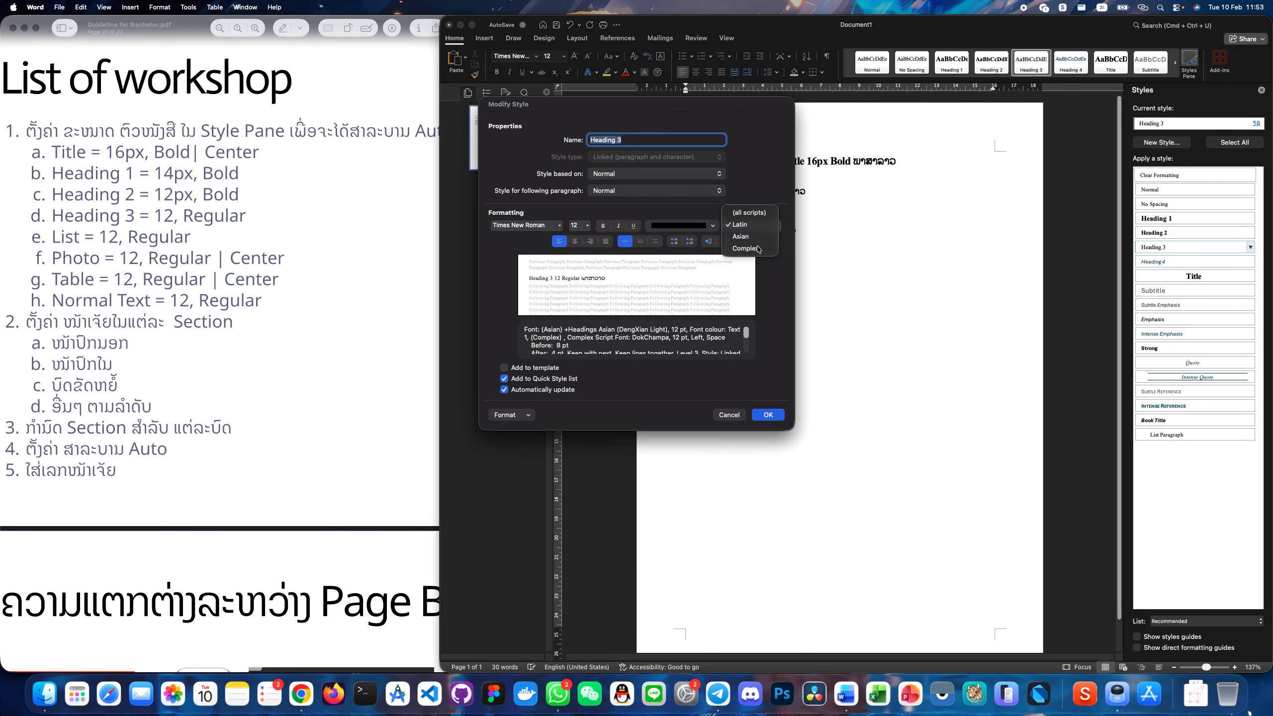
left_click(745, 249)
left_click(561, 229)
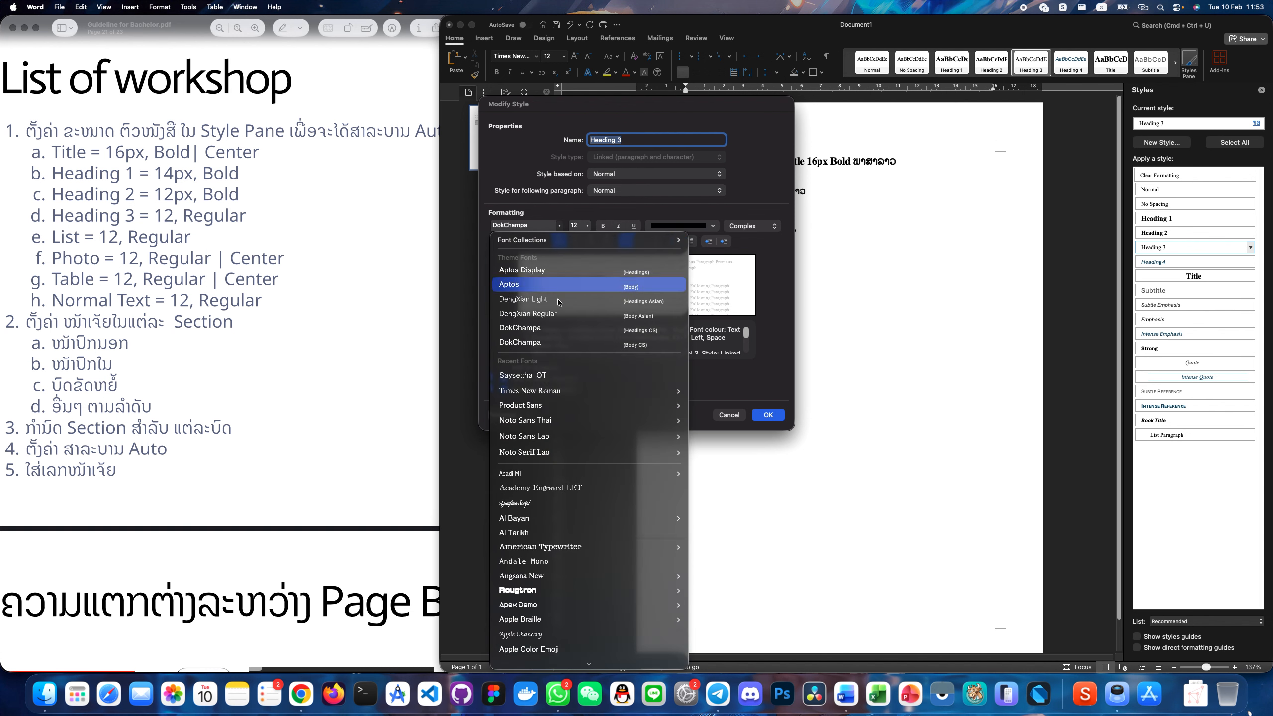
left_click(556, 374)
left_click(751, 226)
left_click(744, 214)
left_click(752, 227)
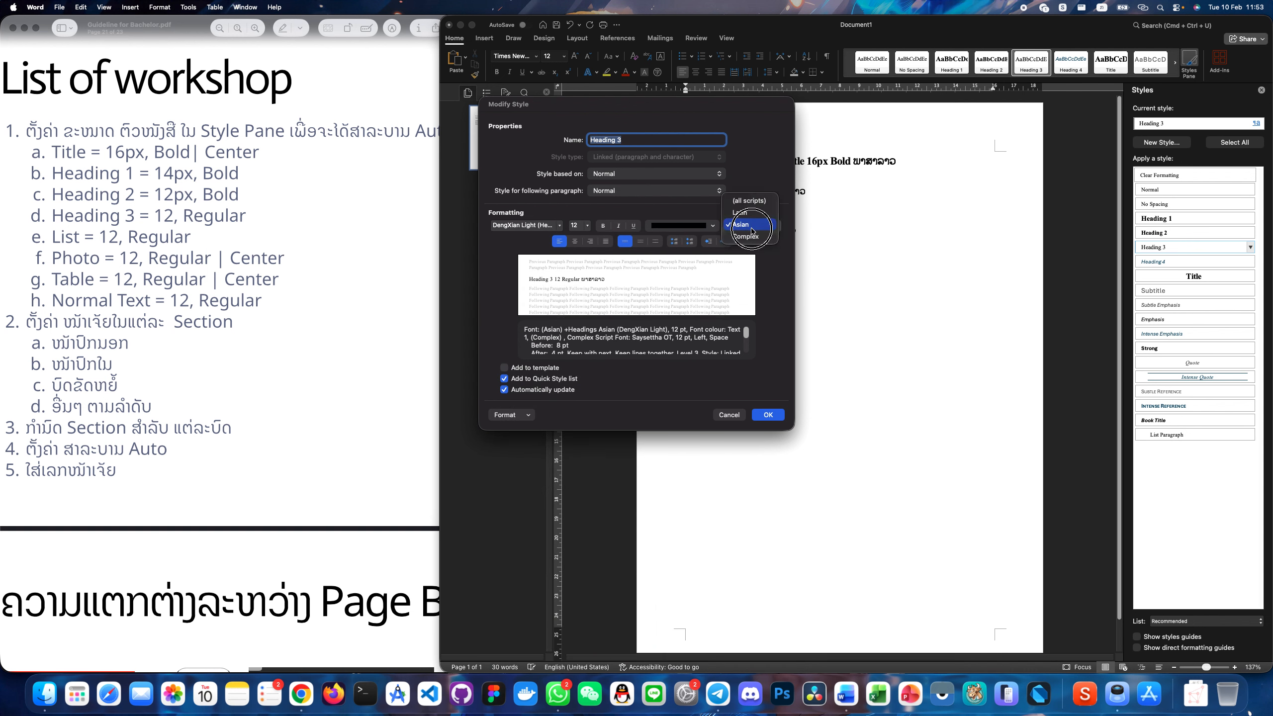
left_click(747, 237)
left_click(767, 416)
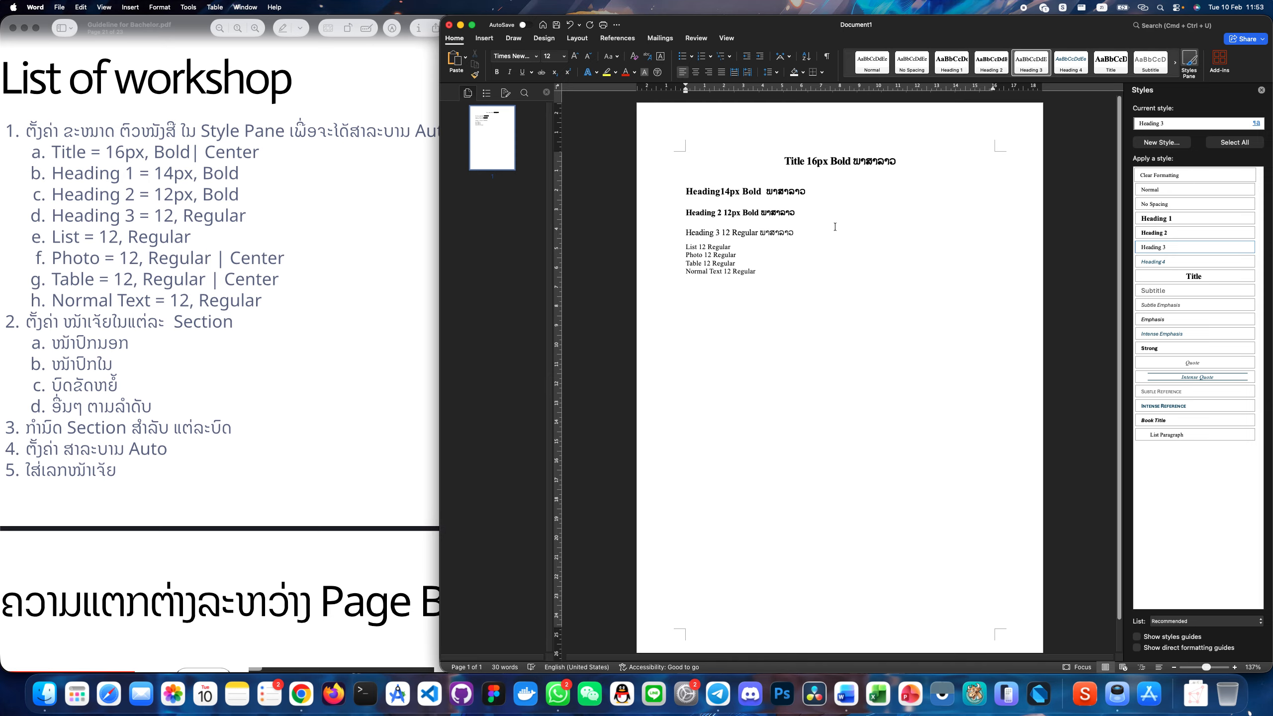
left_click(835, 227)
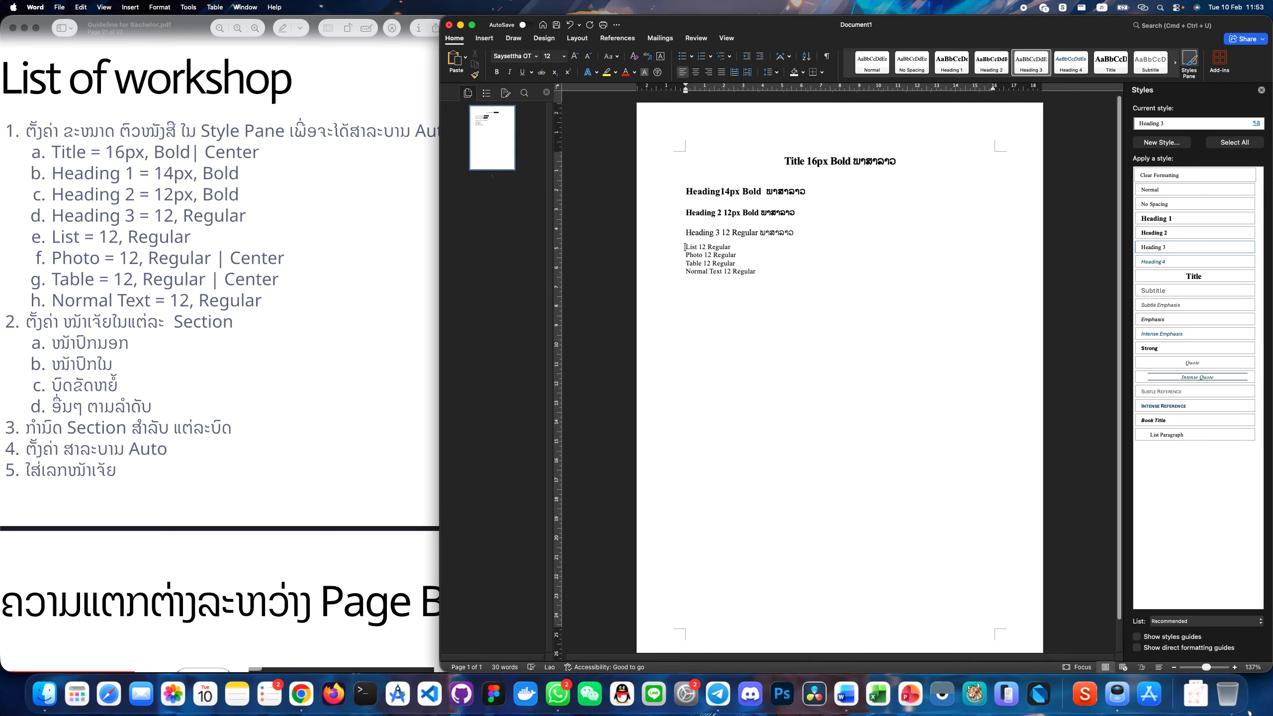
Step: Modify the List Paragraph style, setting its Latin script size to 12 and its alignment to left
left_click(717, 247)
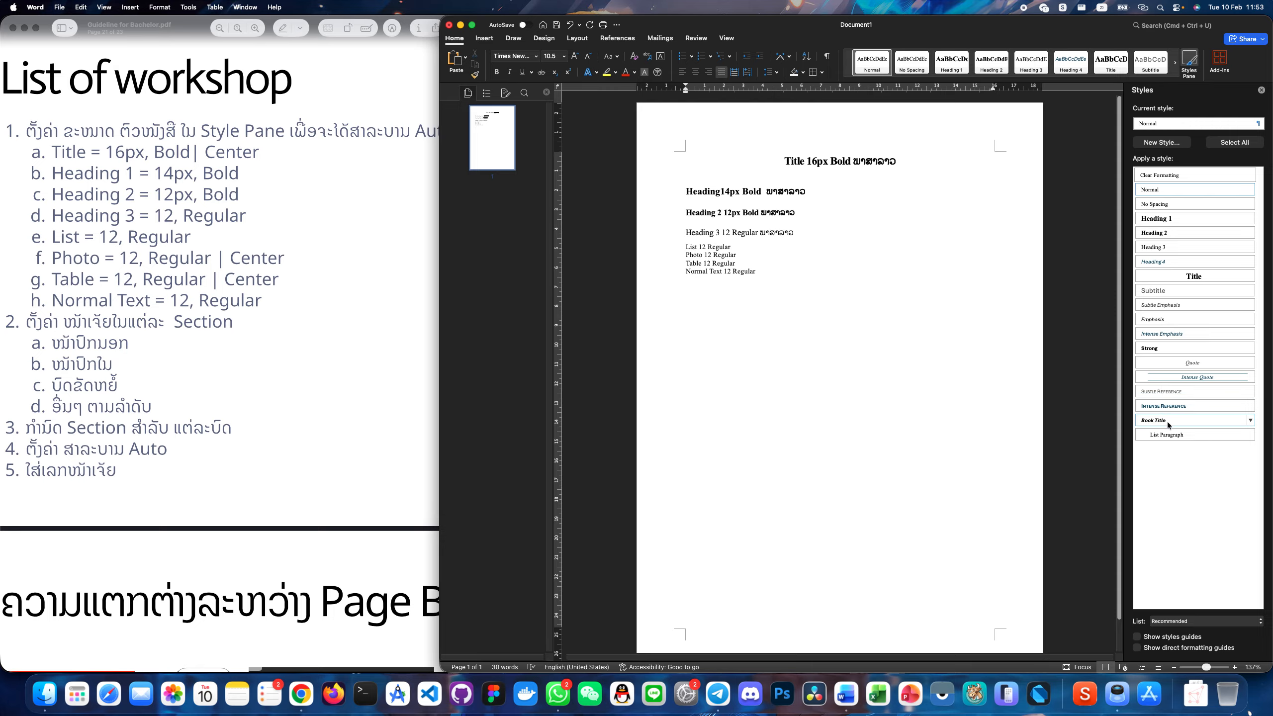
left_click(1250, 437)
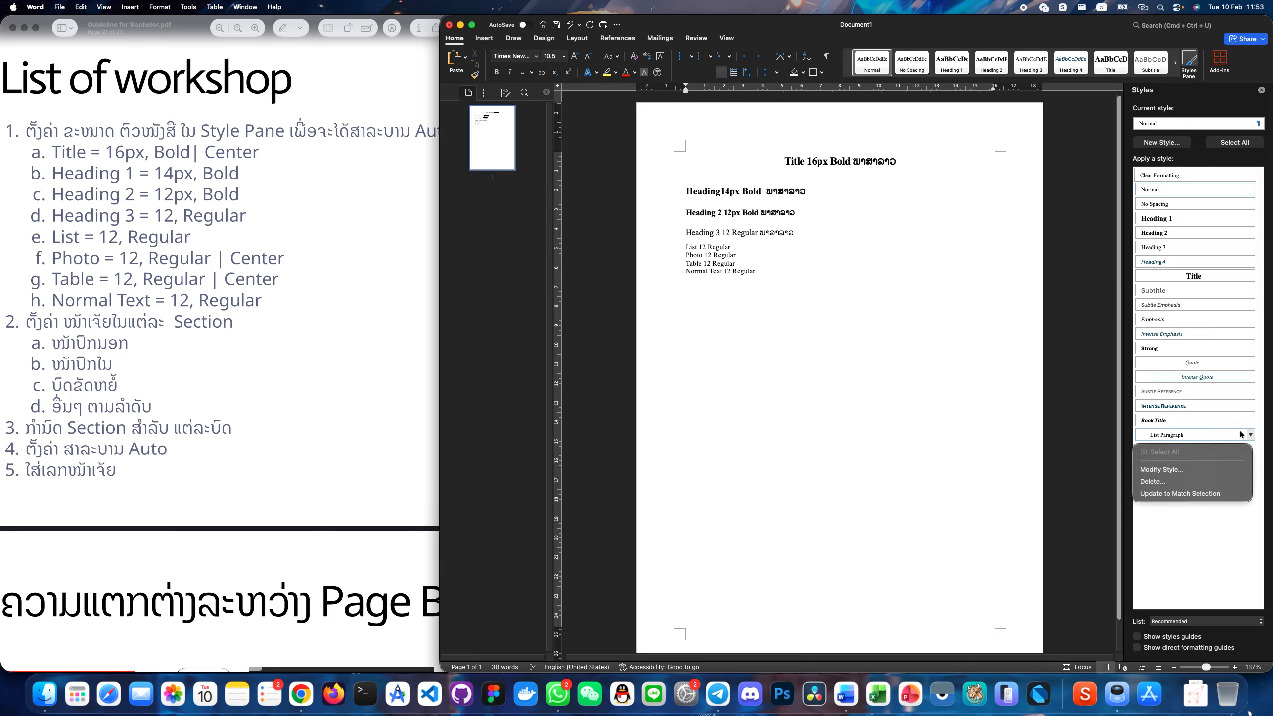
left_click(1215, 470)
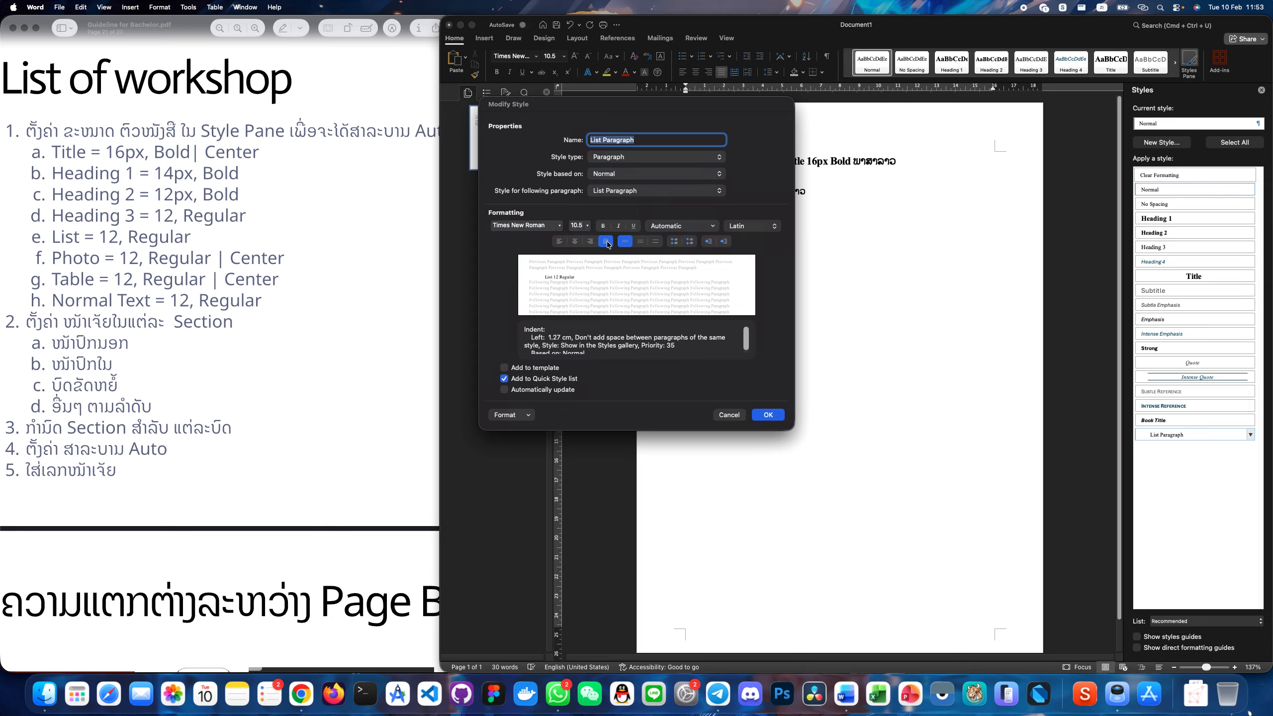
left_click(580, 226)
type("ຢຟ")
key("ctrl+space")
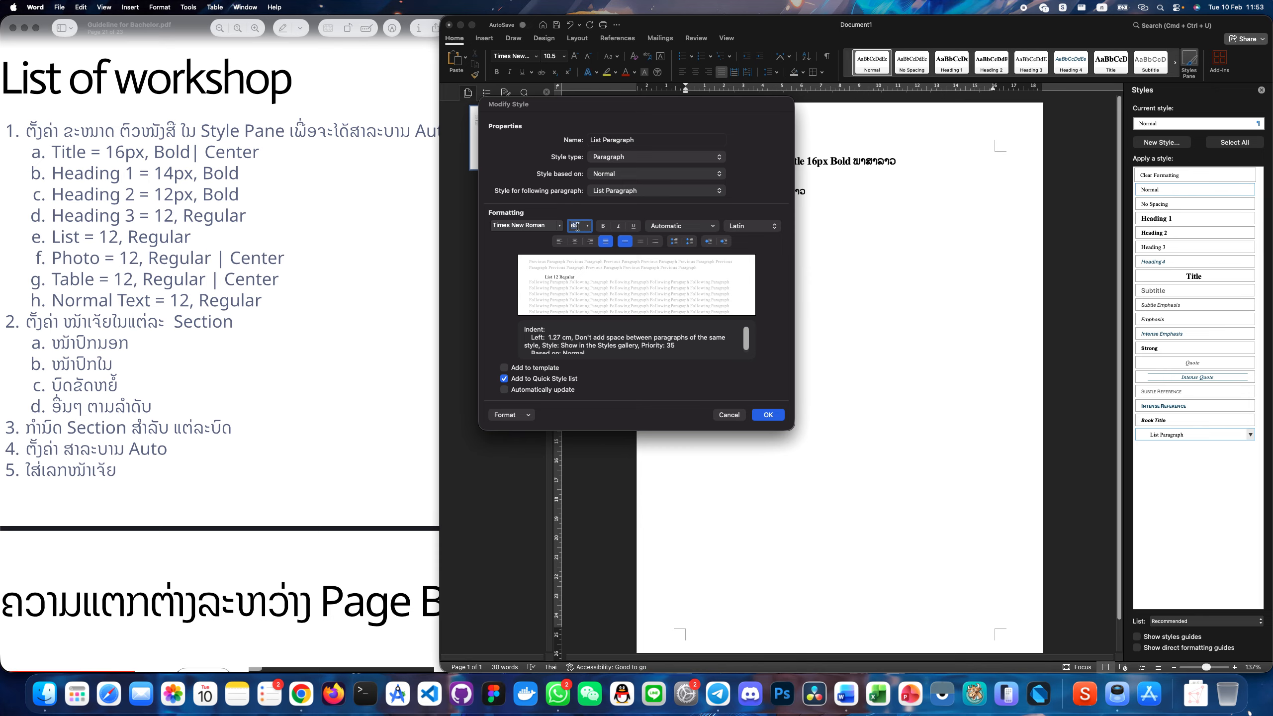
type("12")
left_click(560, 241)
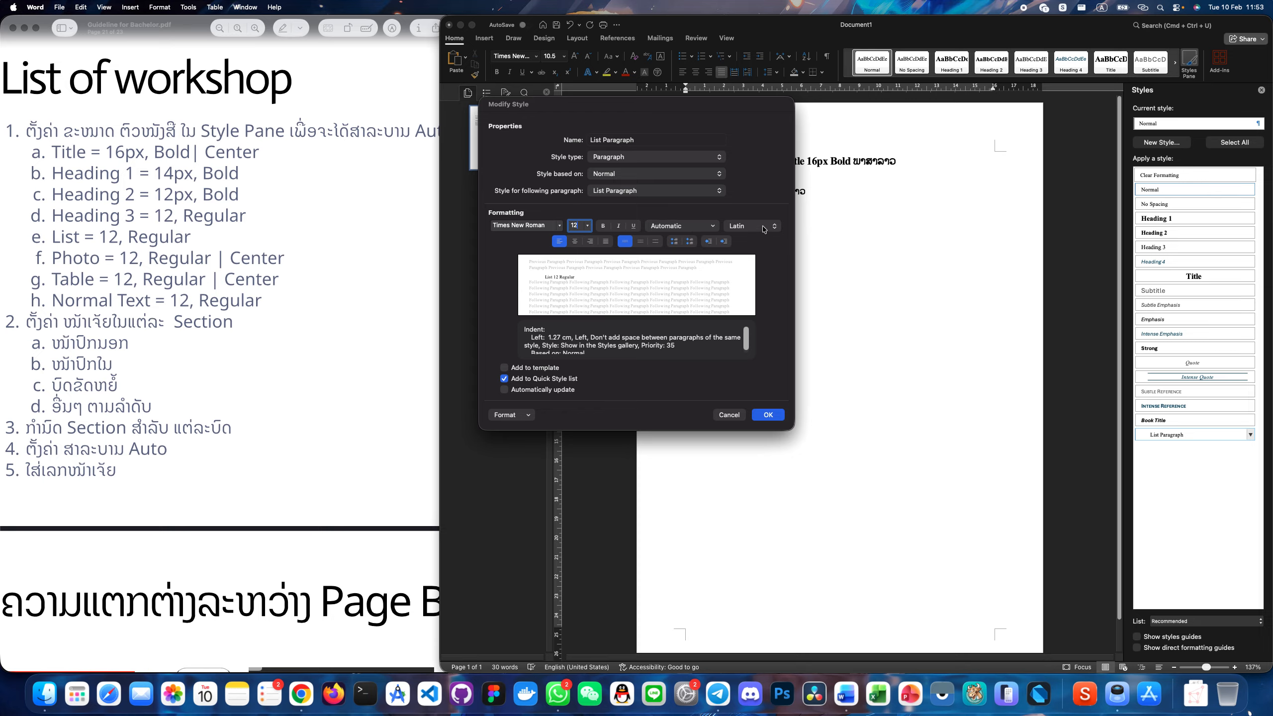
left_click(509, 231)
Step: Set the List Paragraph style's Complex script font to Saysettha OT, size 12, and save the style changes
left_click(738, 232)
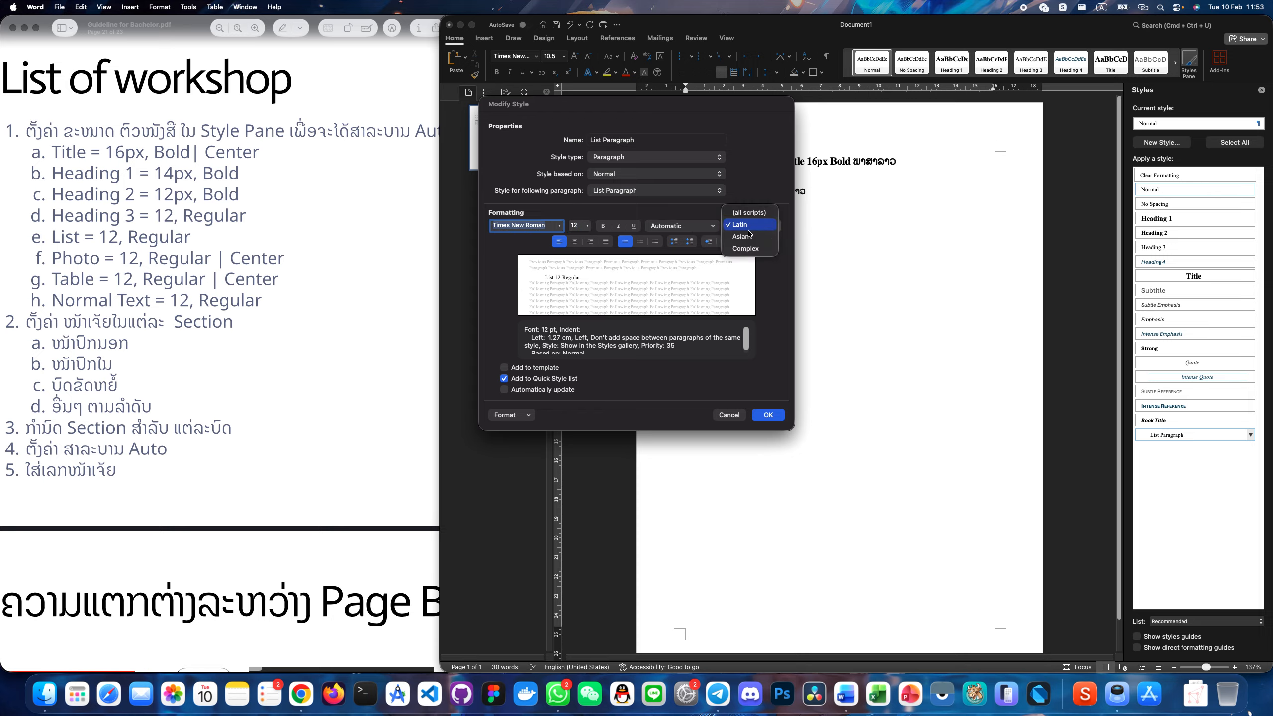
left_click(747, 249)
left_click(586, 231)
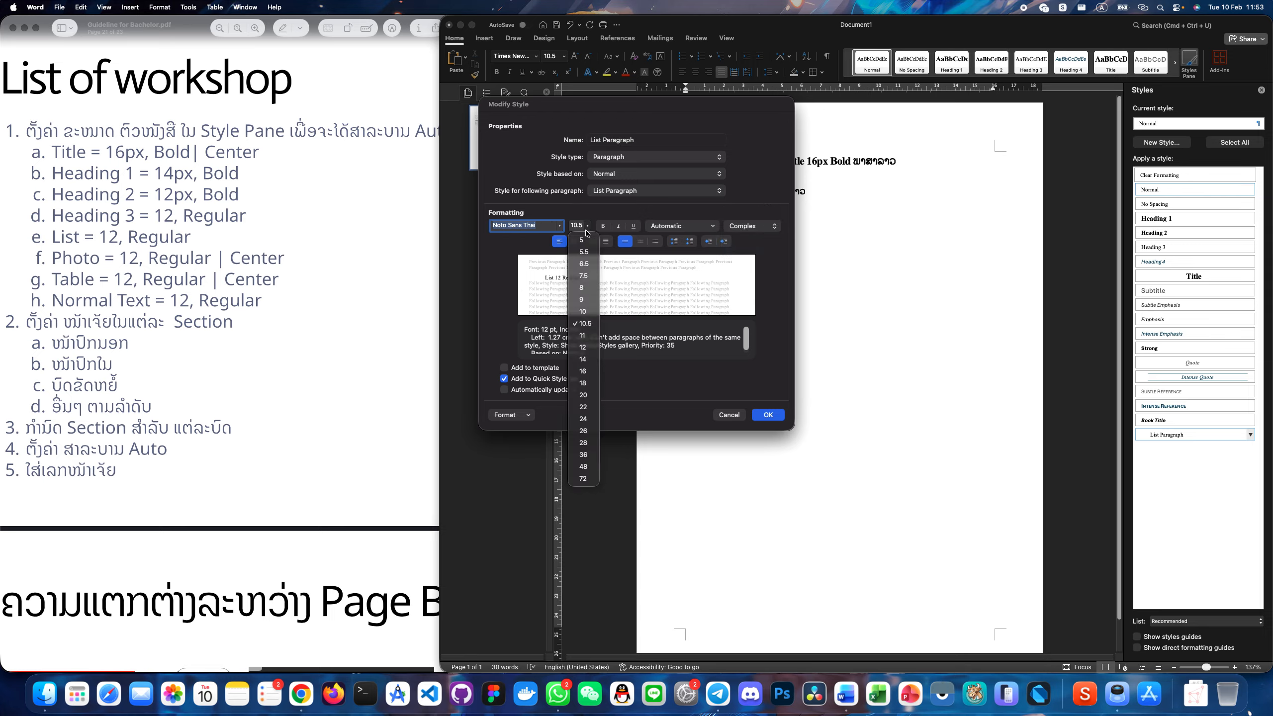
left_click(582, 348)
left_click(559, 227)
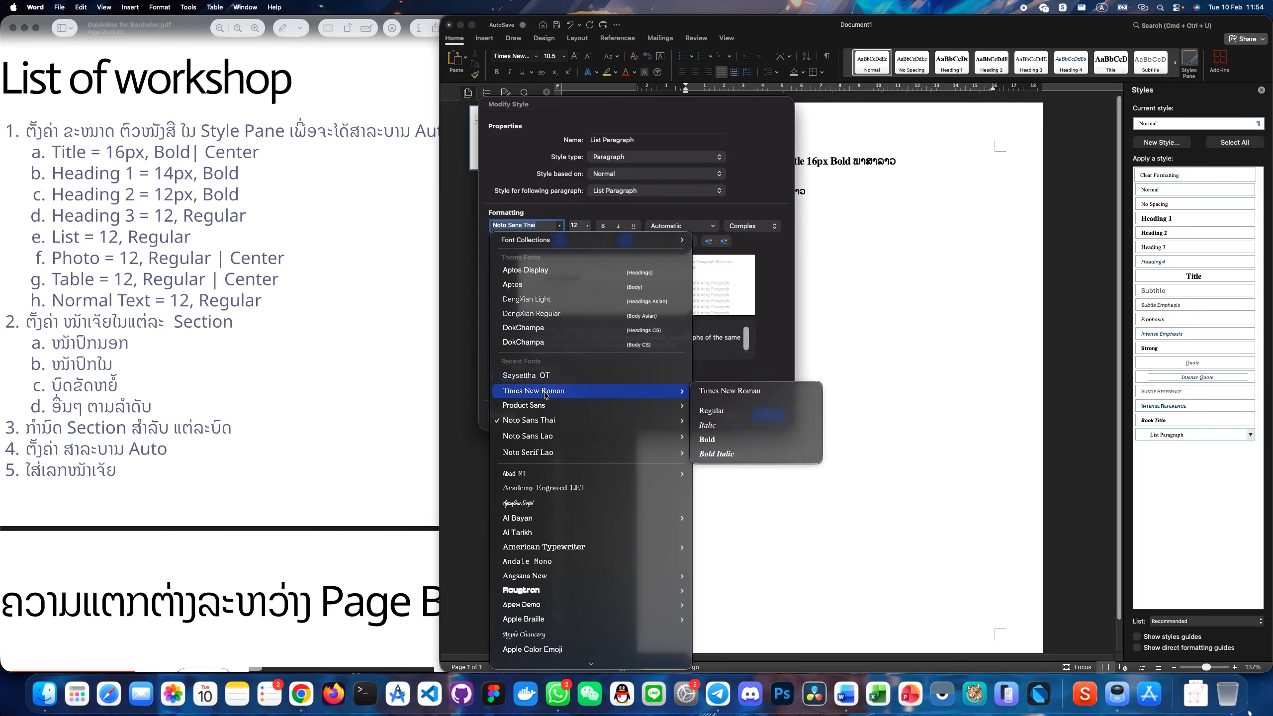
left_click(541, 256)
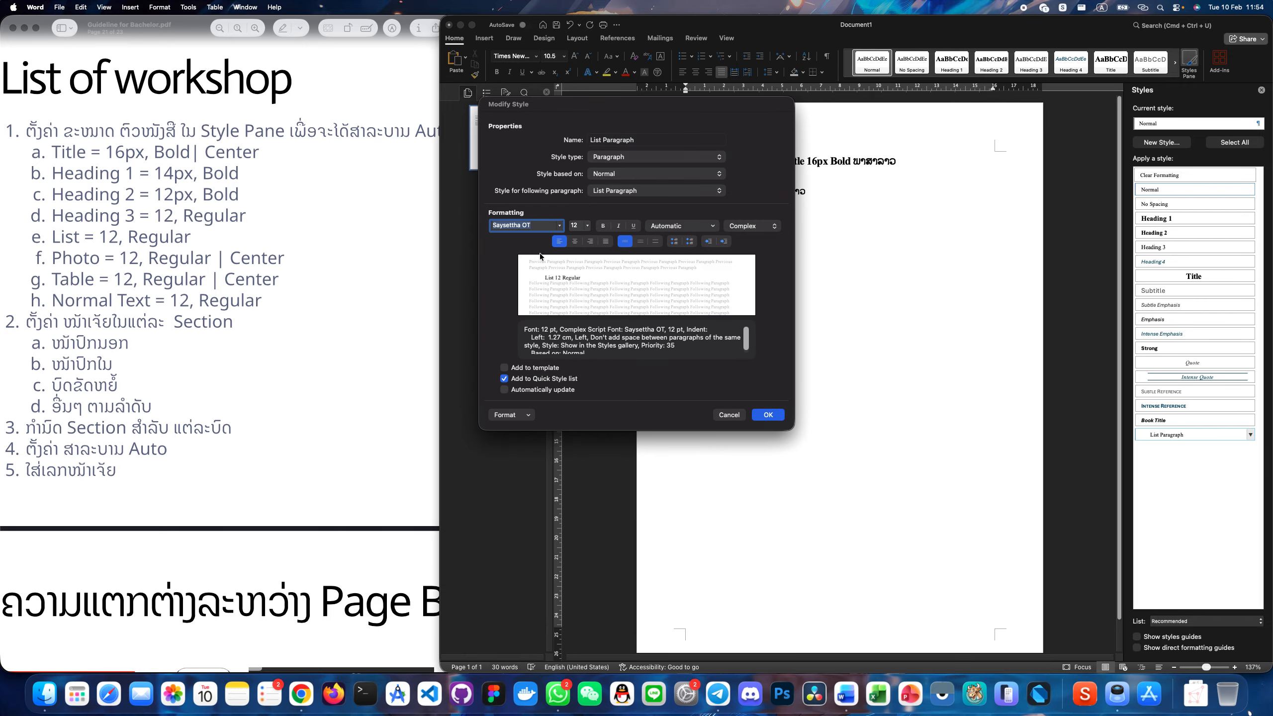
left_click(767, 415)
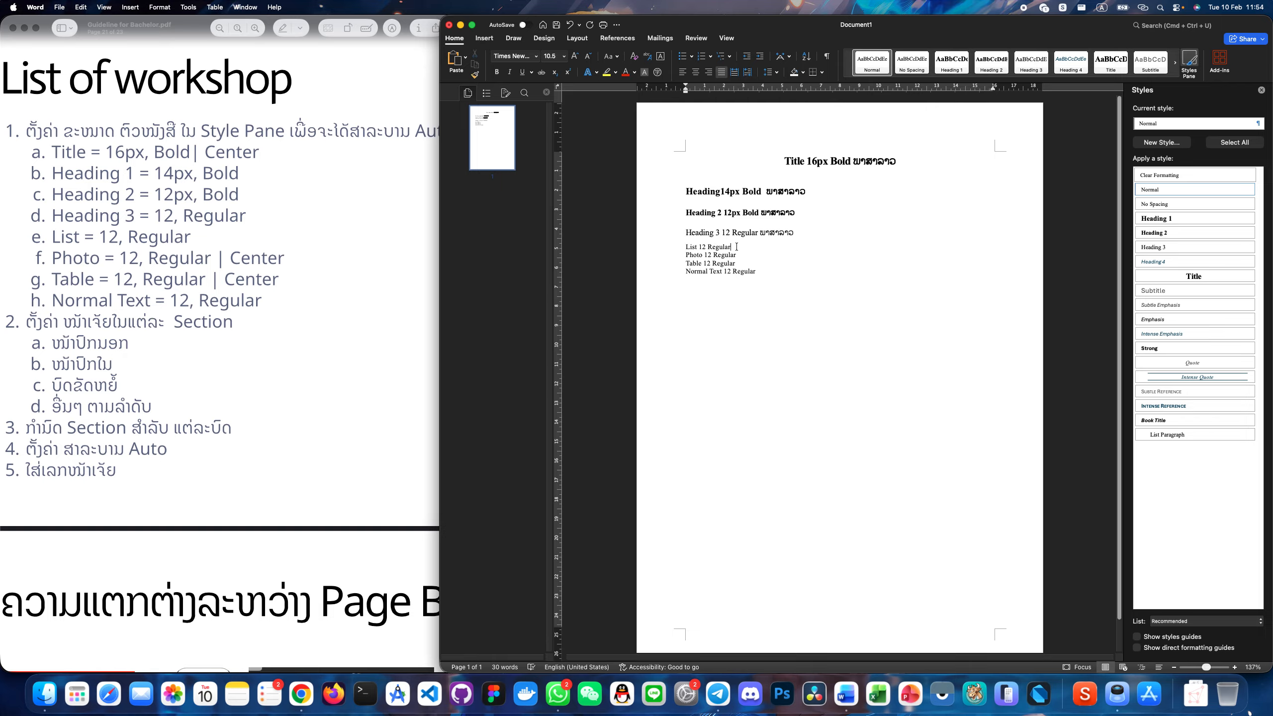
Step: Try applying the List Paragraph style to the "List 12 Regular" line, and undo the change
key("ctrl+space")
key("ctrl+space")
key("ctrl+space")
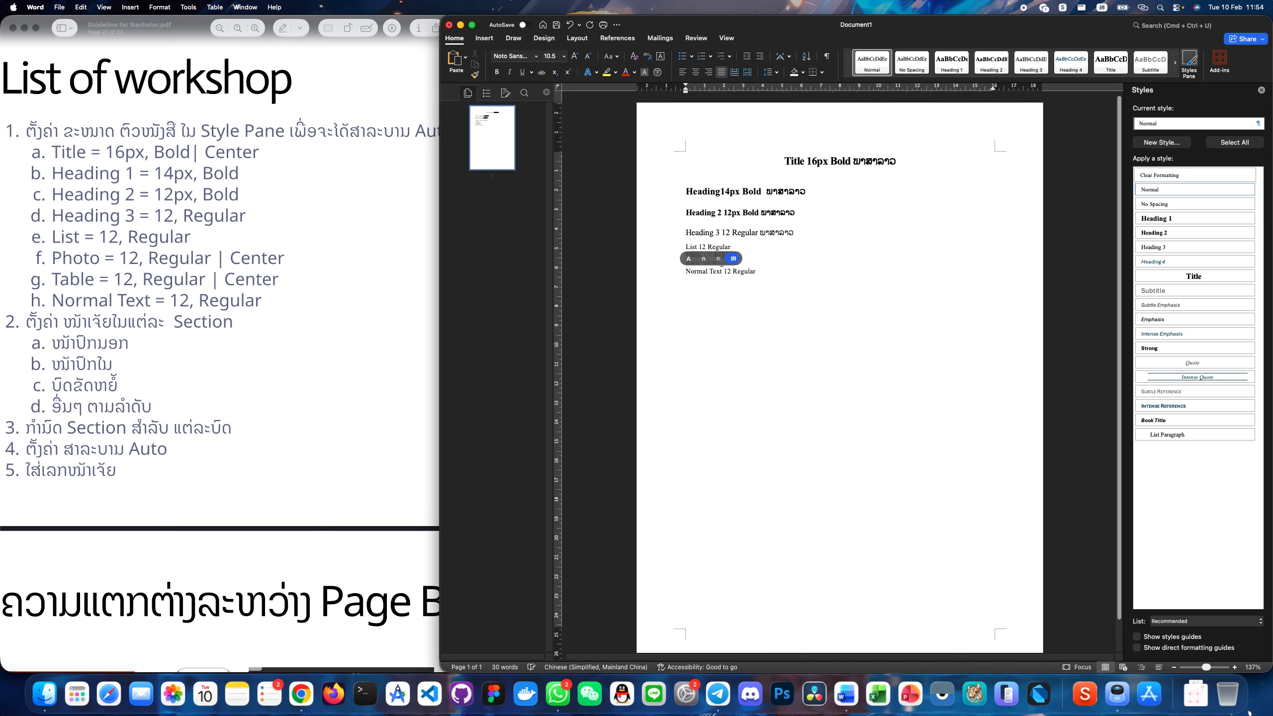
left_click(683, 56)
left_click(1168, 433)
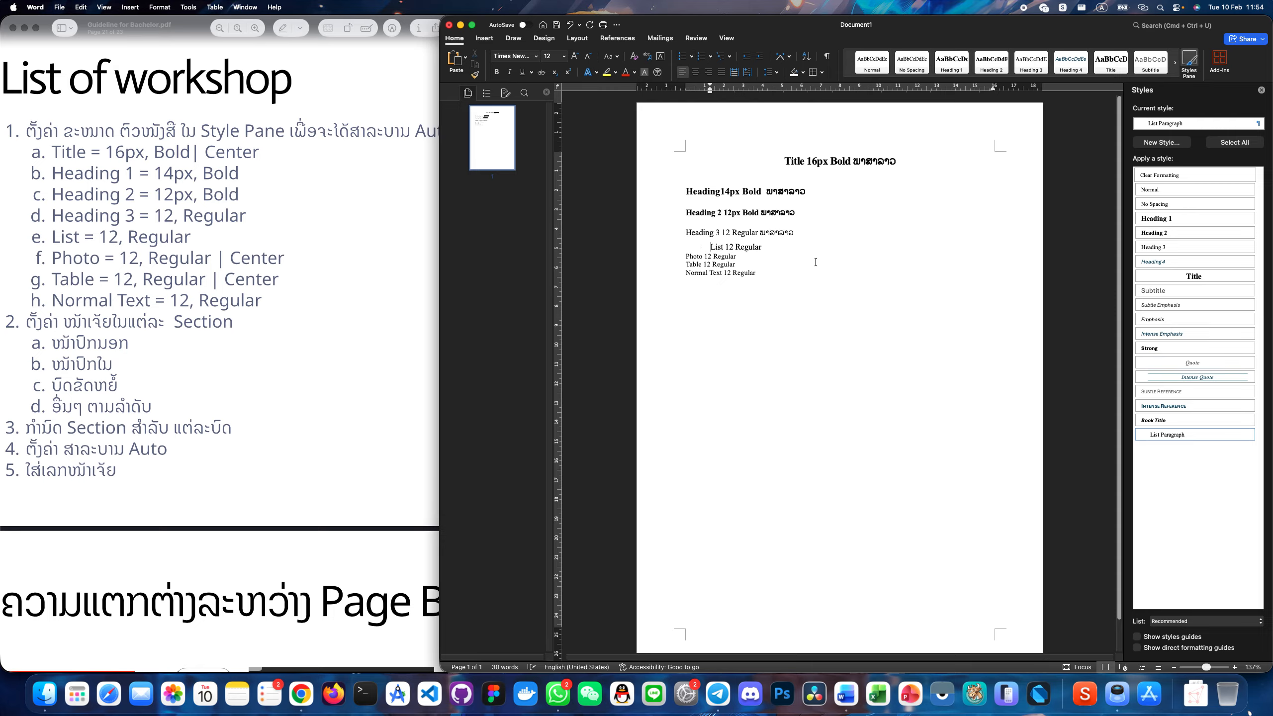
key("super+z")
Step: Turn the "List 12 Regular" line into a bulleted list item
key("ctrl+space")
key("ctrl+space")
key("ctrl+space")
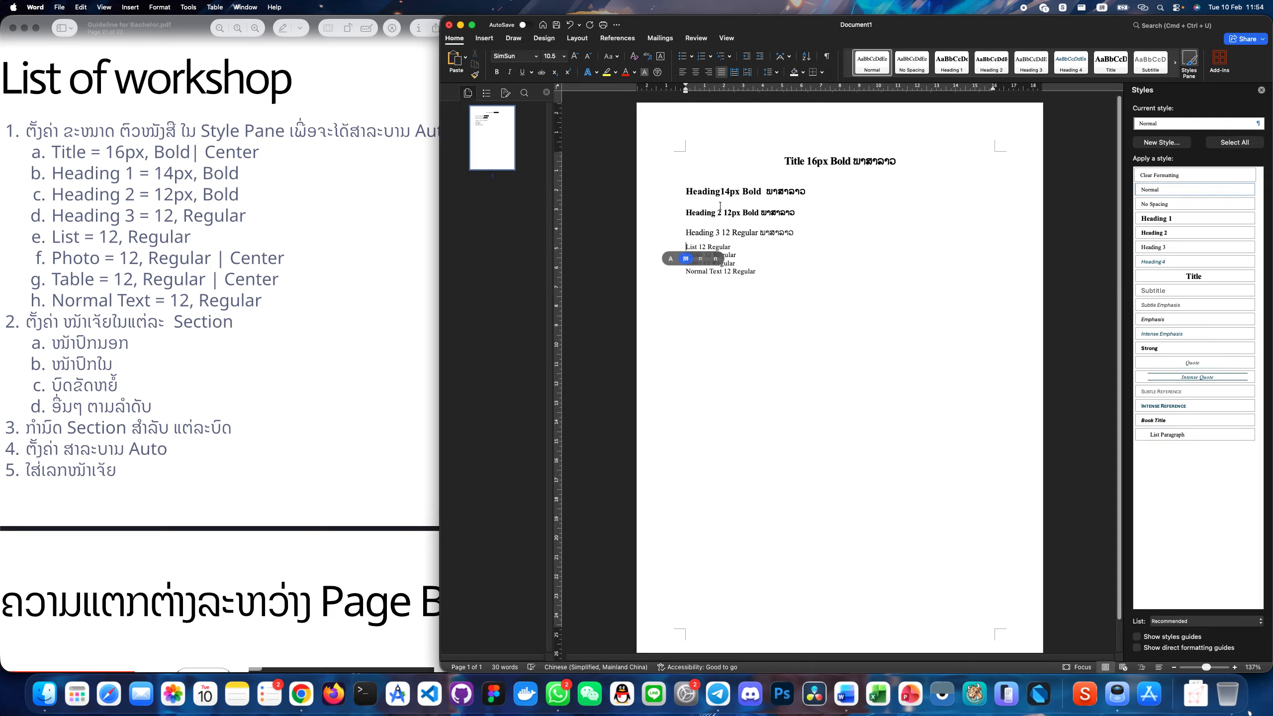
type("*")
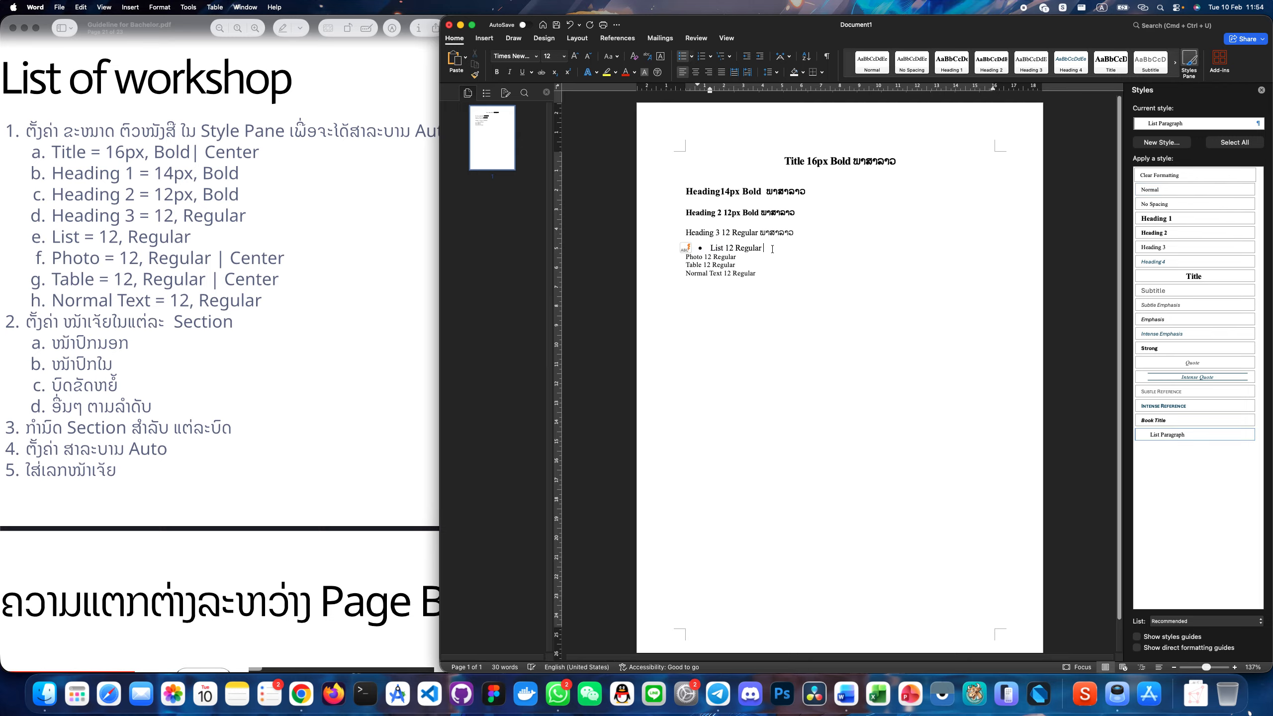
Step: Append the Lao text "ພາສາລາວ" to the "List 12 Regular" bullet
key("ctrl+space")
type("ພາສາລາວ")
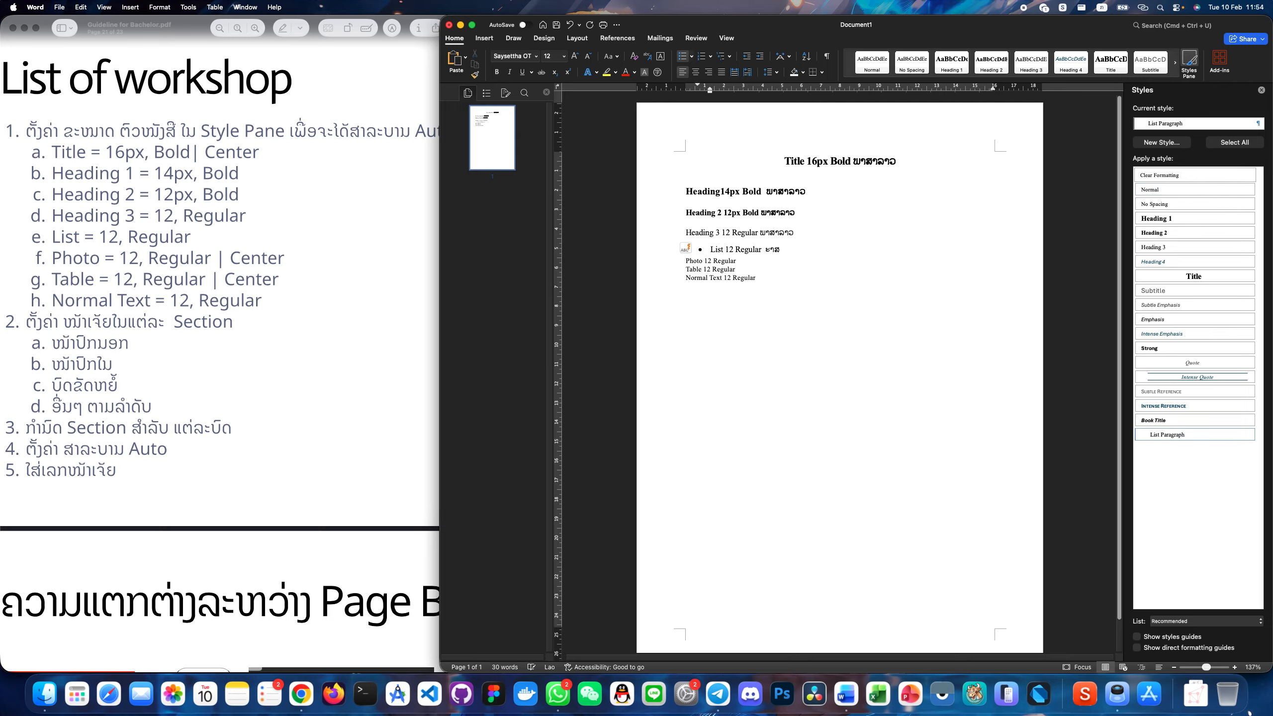
key("BackSpace")
key("BackSpace")
key("BackSpace")
key("BackSpace")
type("າສາ")
key("BackSpace")
key("BackSpace")
key("BackSpace")
type("າສາລາວ")
Step: Add a second bullet below it with the text "Second list"
key("Return")
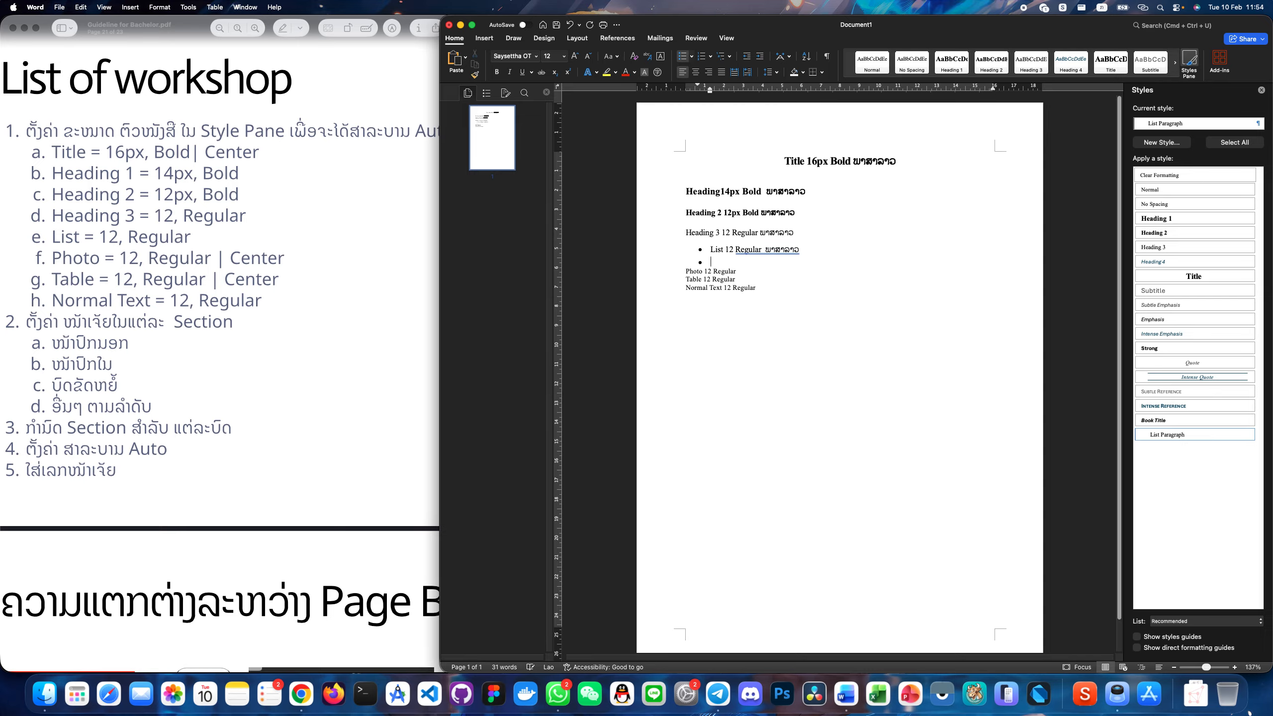
key("ctrl+space")
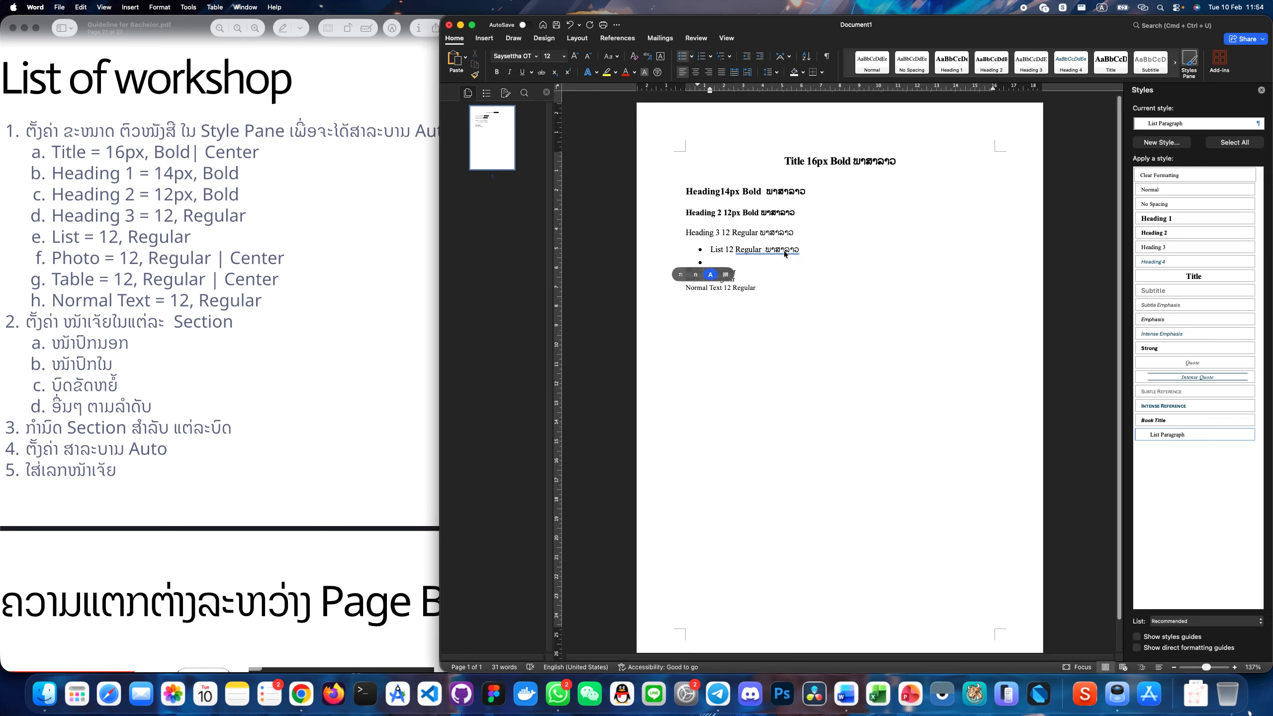
type("Second list")
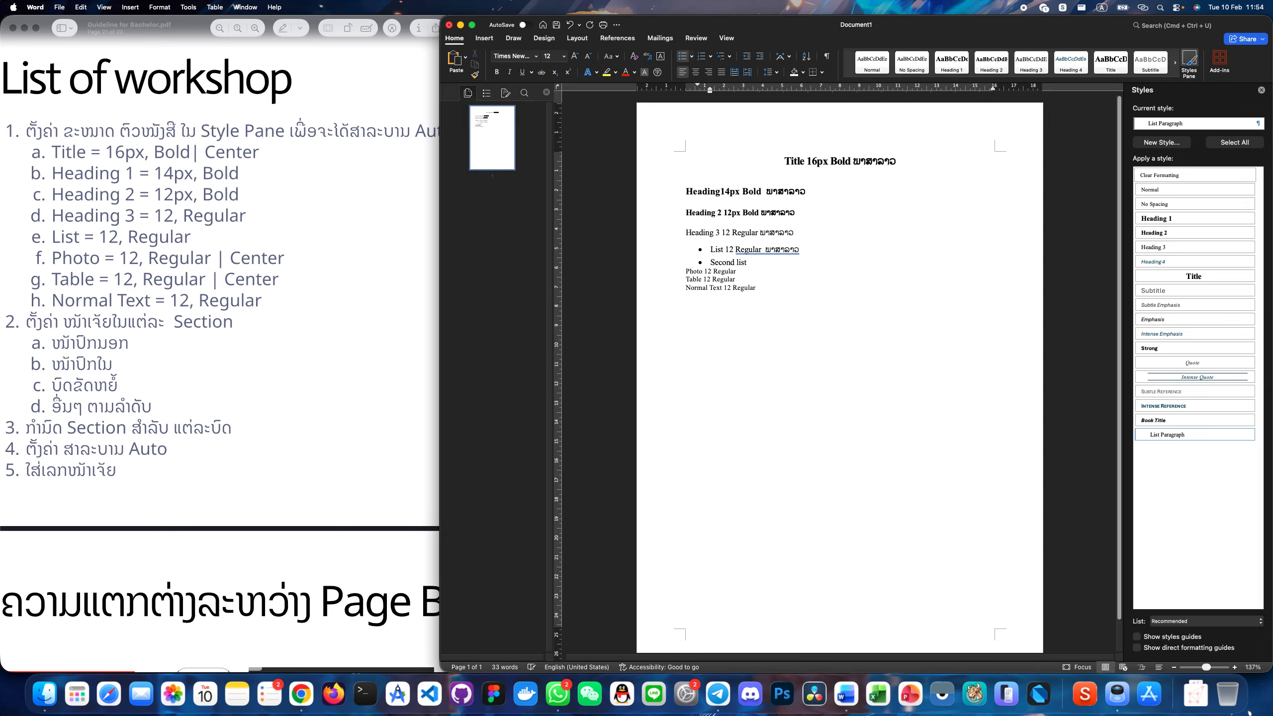
Step: Start a new paragraph style from the "Photo 12 Regular" line, with Latin script size 12 and centered alignment
left_click(789, 272)
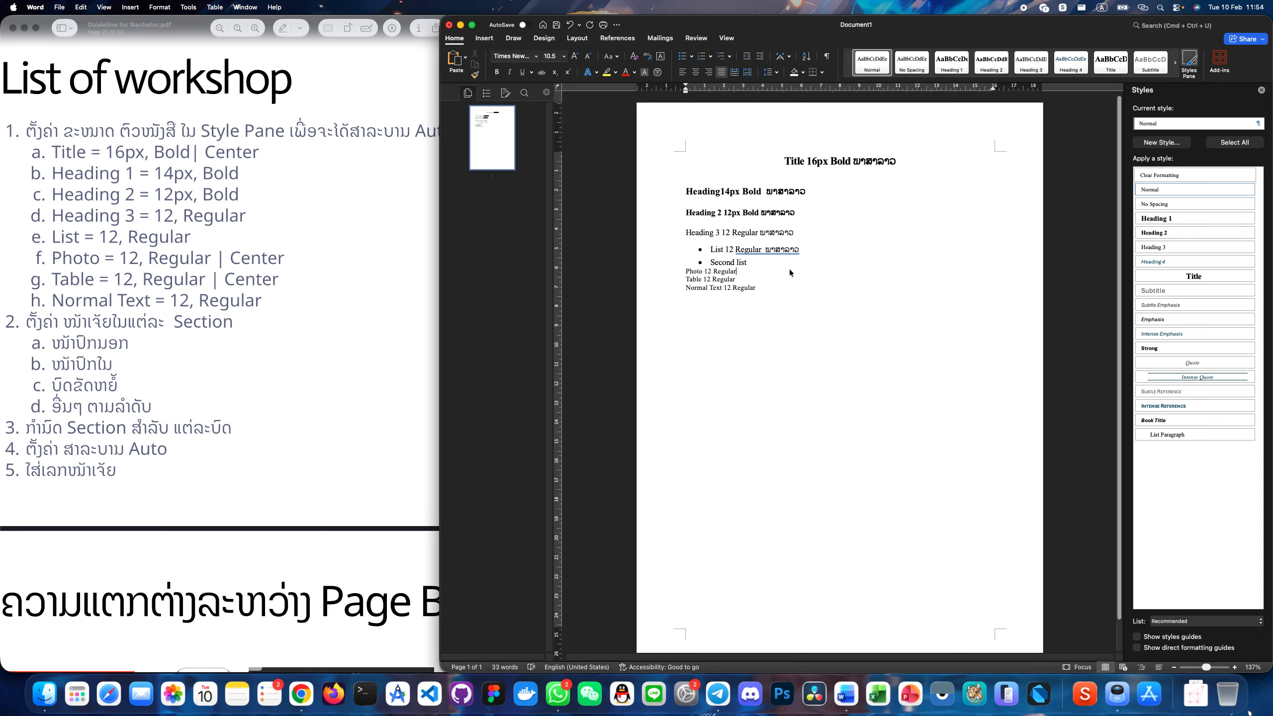
key("super+s")
key("Escape")
left_click_drag(691, 271, 728, 272)
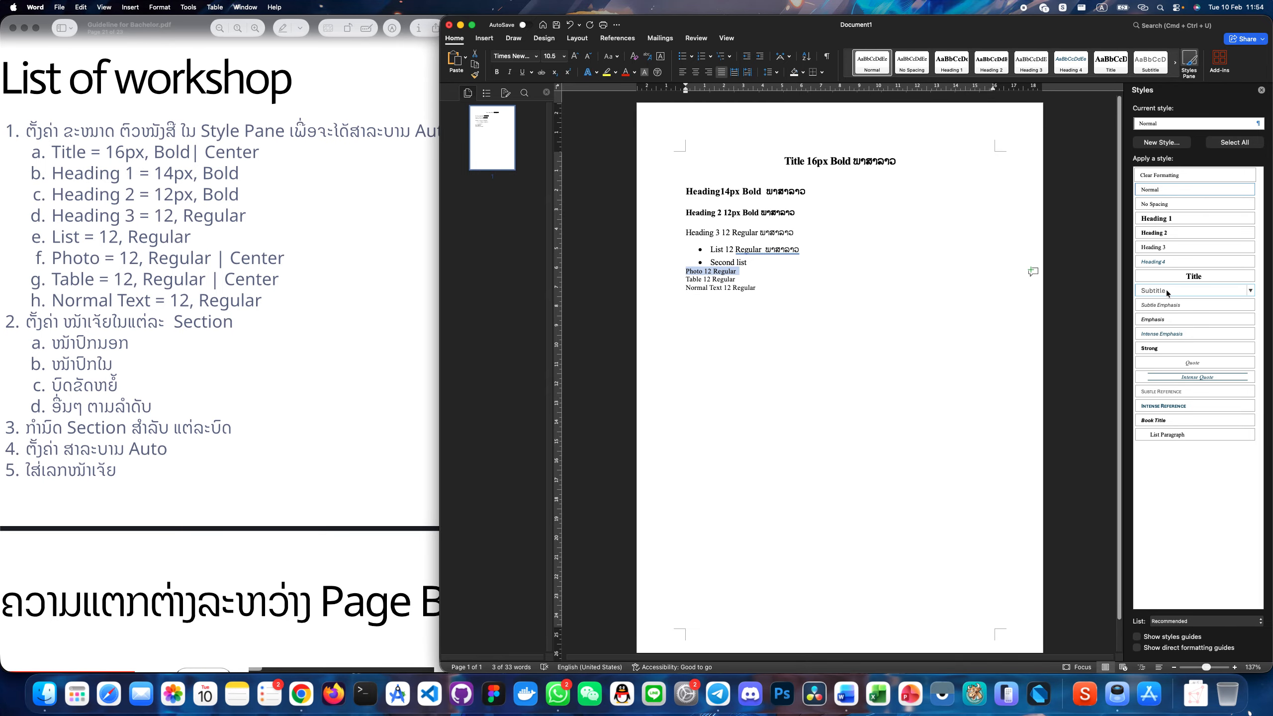
left_click(741, 272)
left_click(1151, 146)
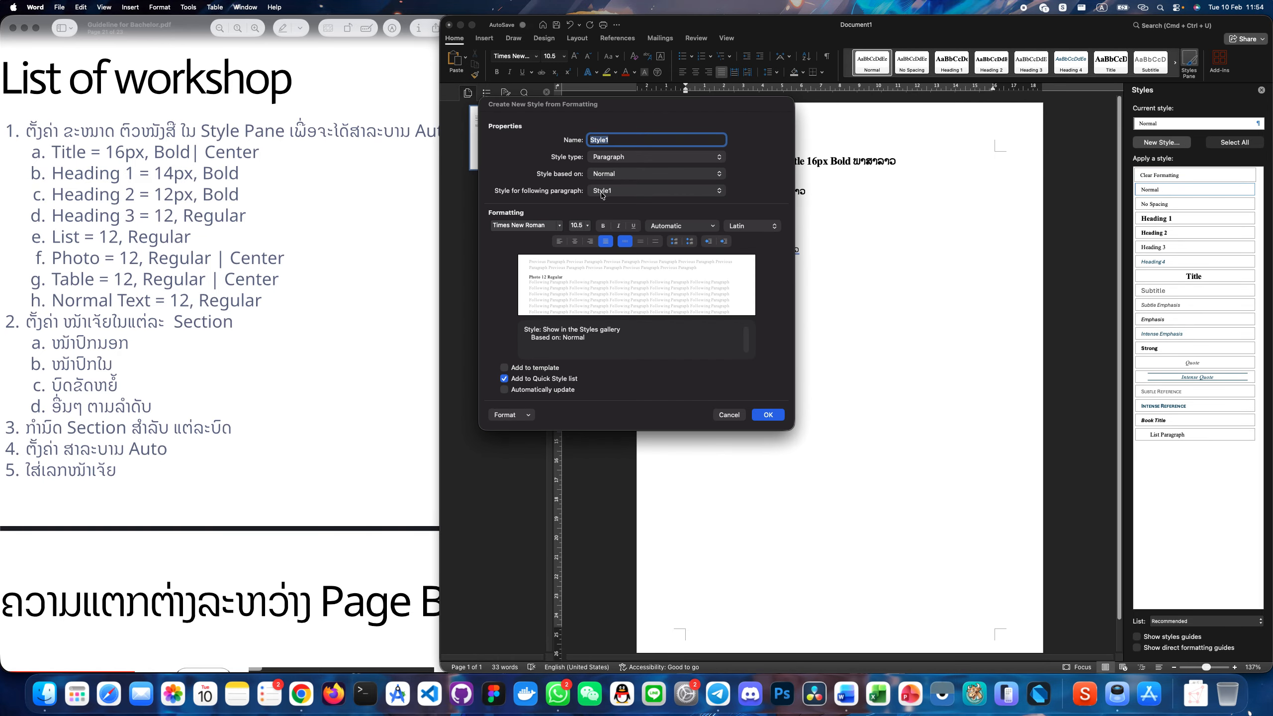
left_click(587, 226)
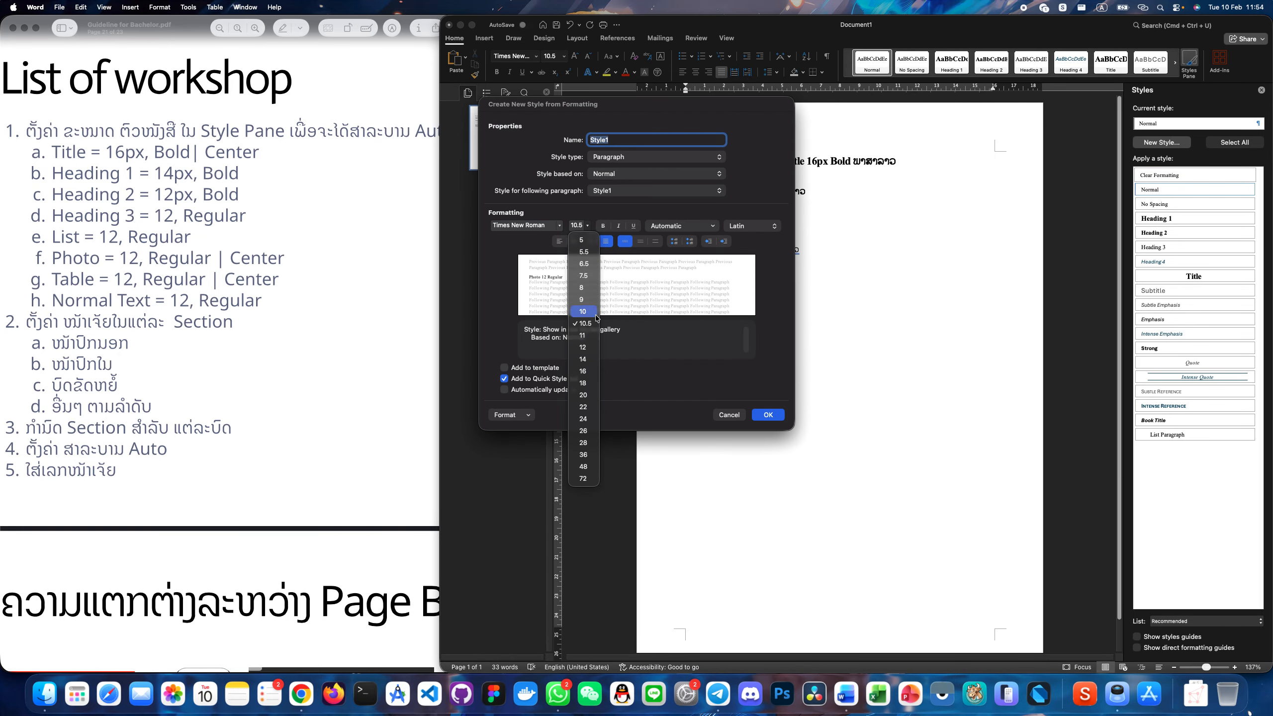
left_click(583, 347)
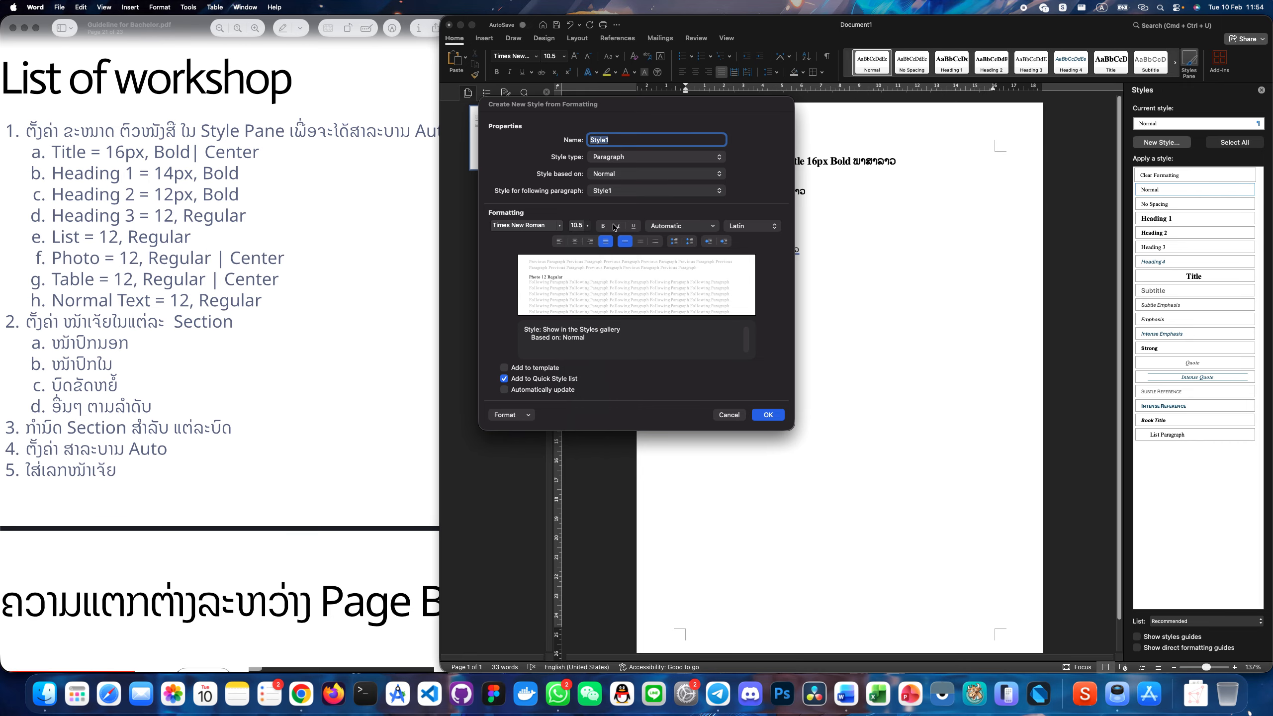
left_click(574, 242)
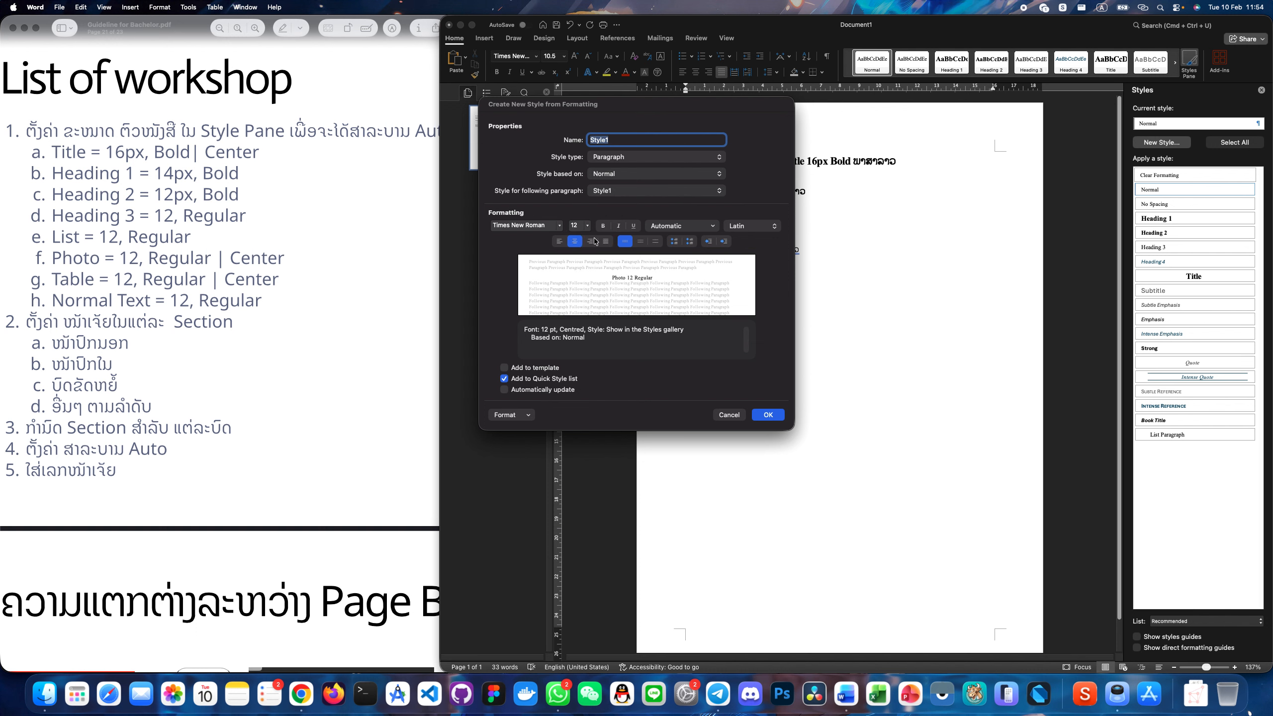
Step: Set the new style's Complex script font to Saysettha OT, size 12, and create the style
left_click(738, 226)
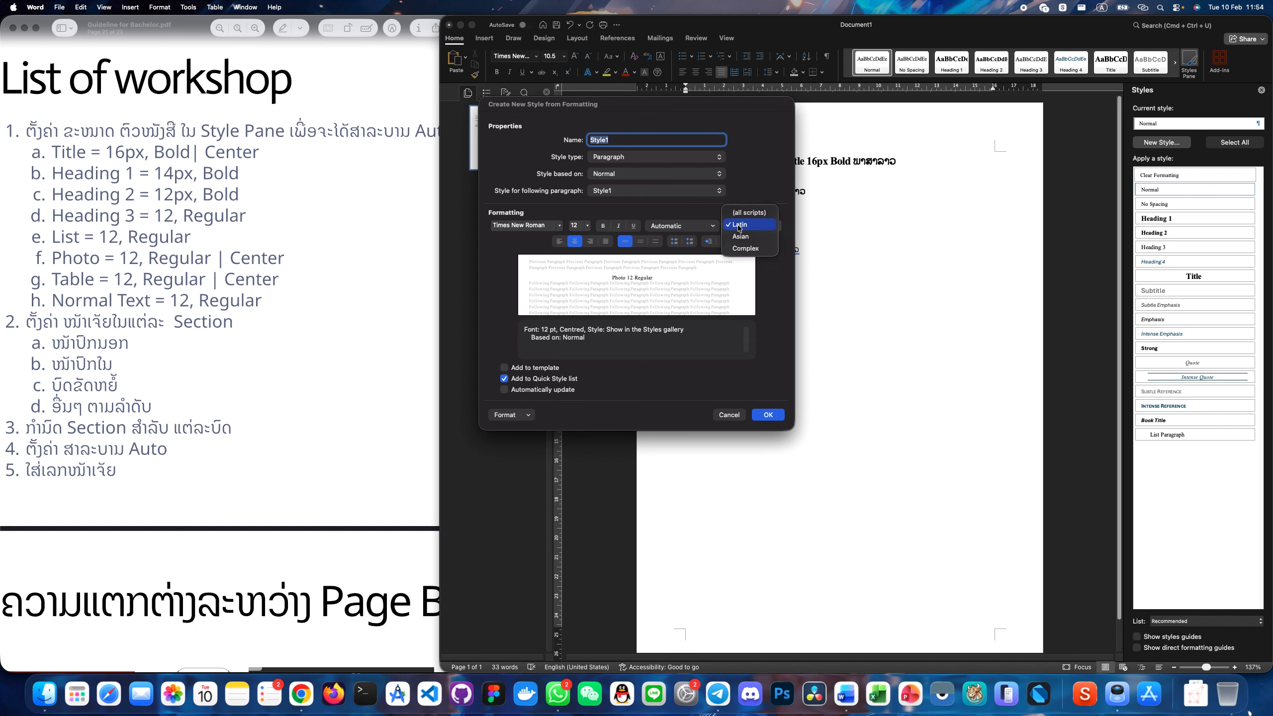
left_click(745, 248)
left_click(559, 225)
left_click(555, 374)
left_click(585, 226)
left_click(582, 347)
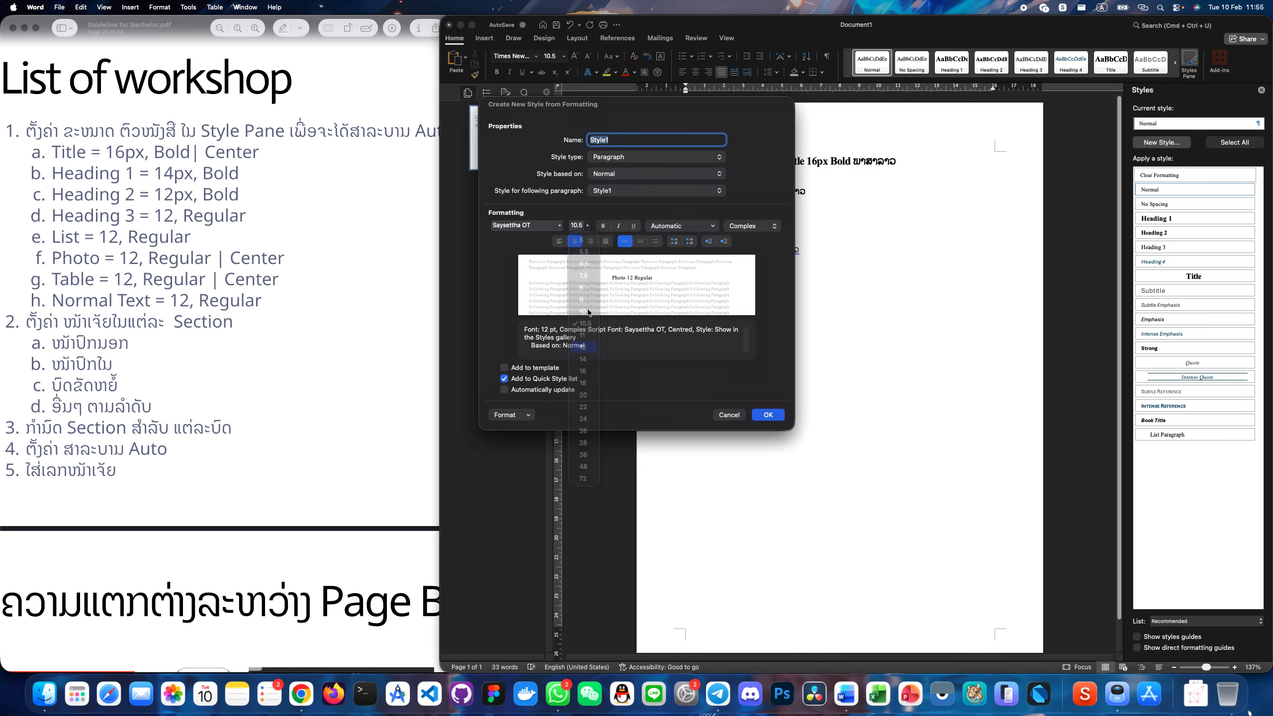
left_click(768, 415)
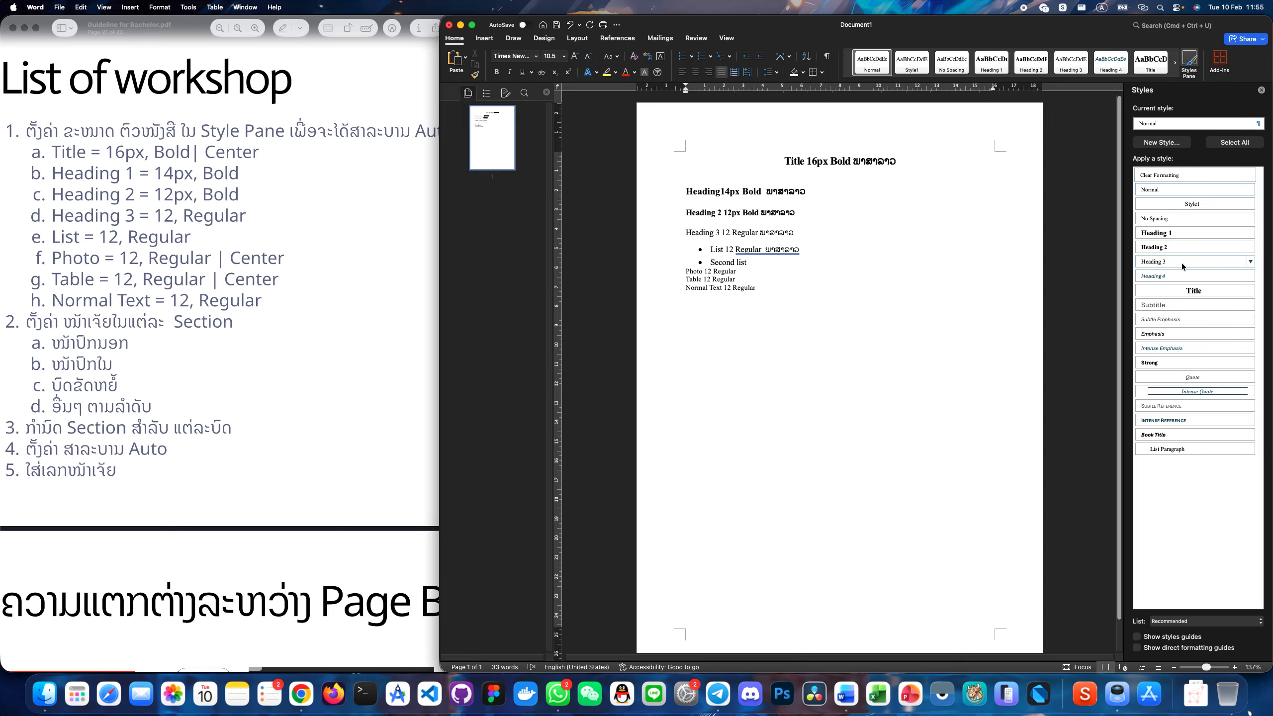
Step: Apply the new Style1 to the "Photo 12 Regular" line and rename the style as Photo
left_click(1193, 203)
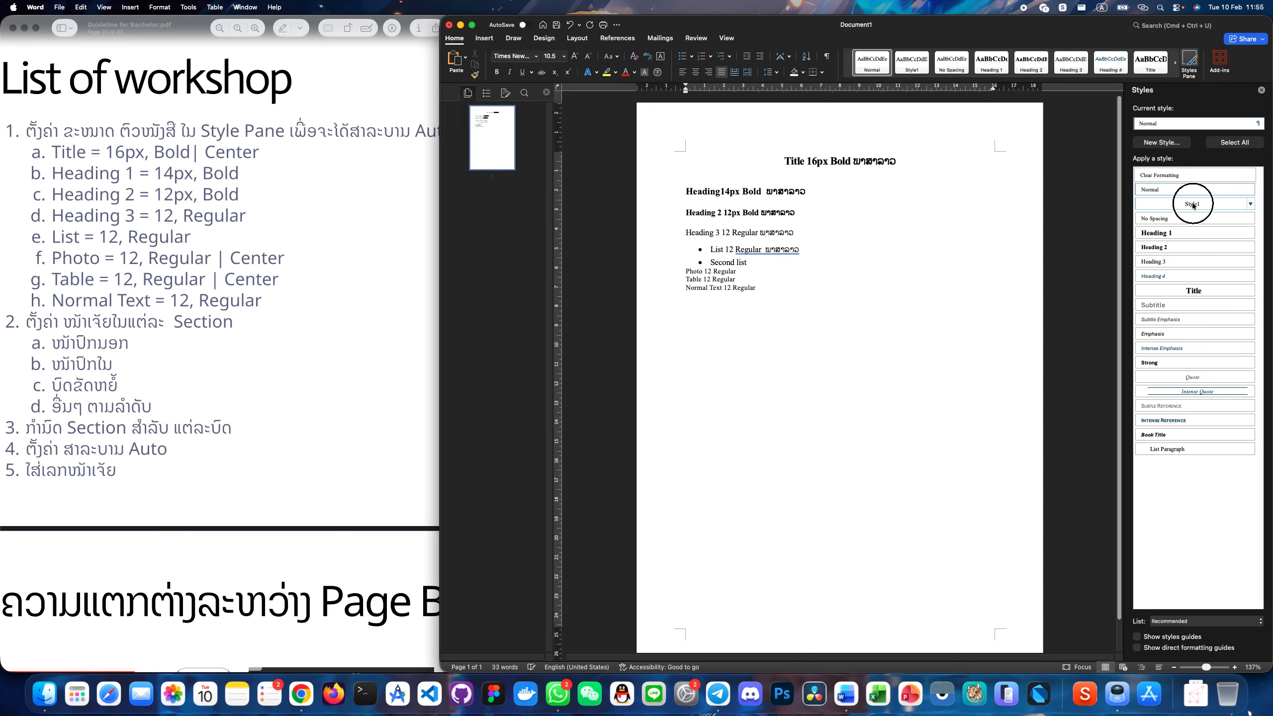
left_click(1250, 203)
left_click(1096, 226)
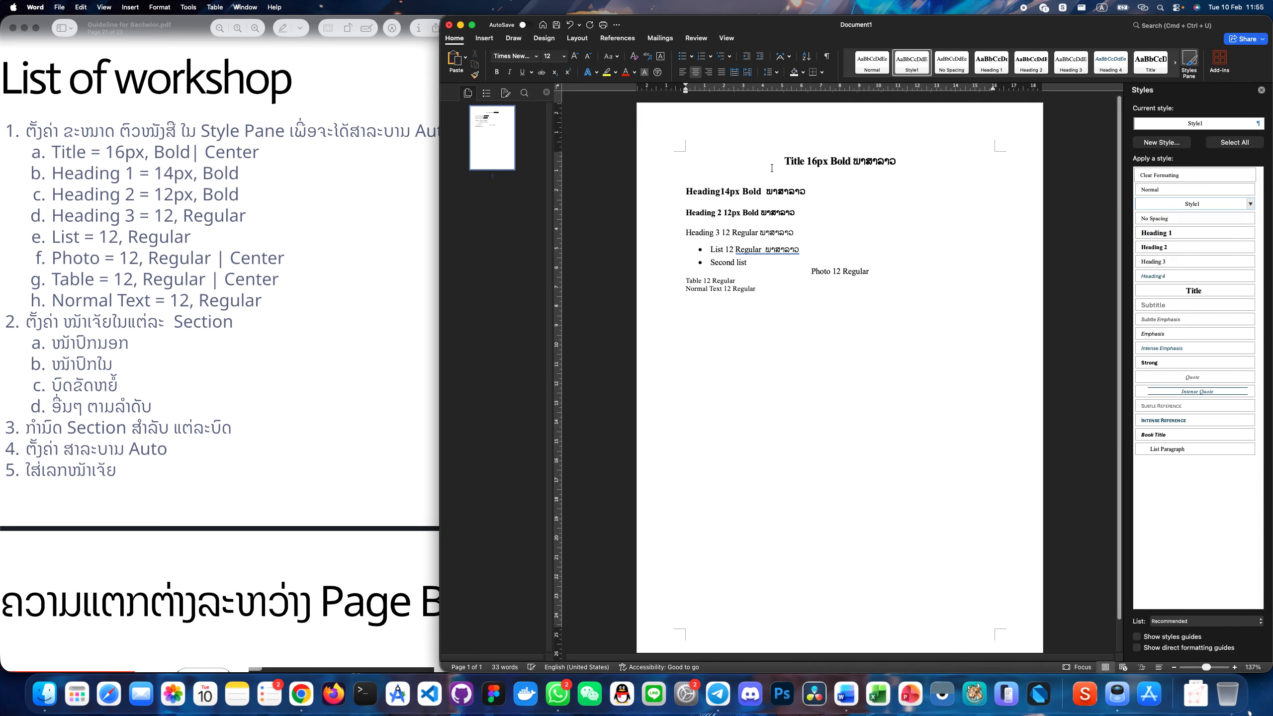
key("ctrl+space")
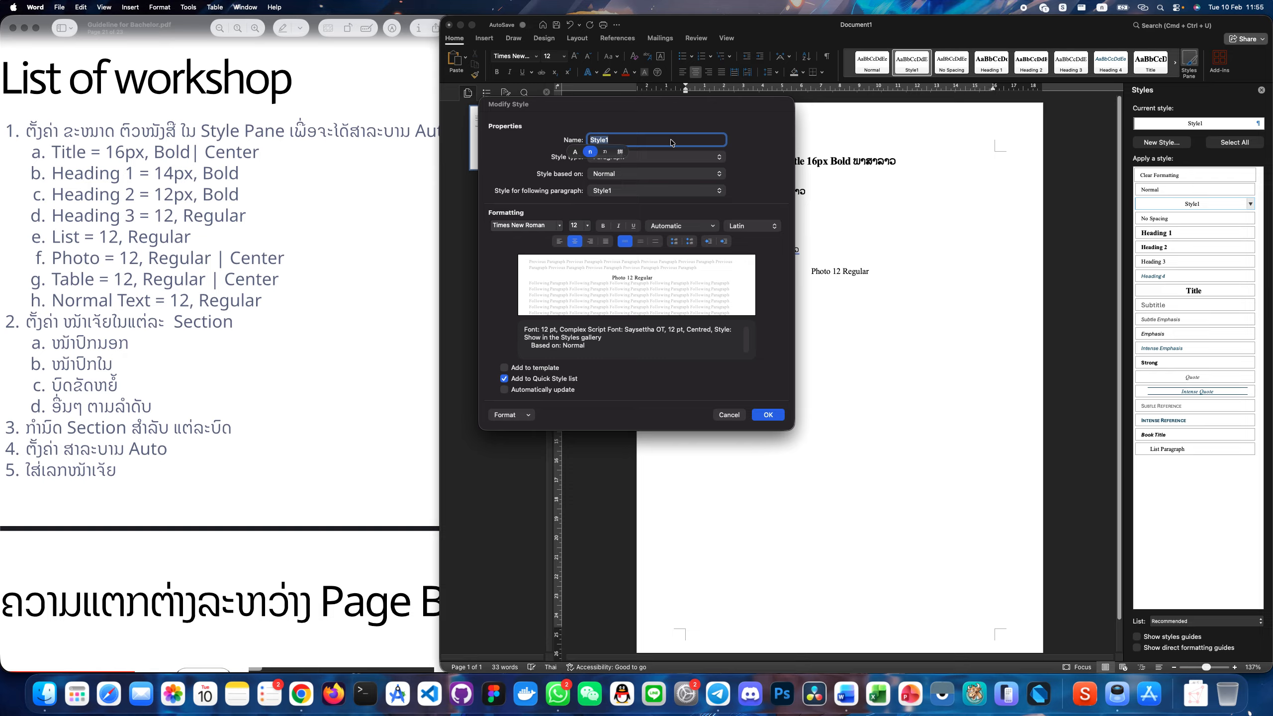
key("ctrl+space")
key("ctrl+space")
key("ctrl+space")
type("Pho")
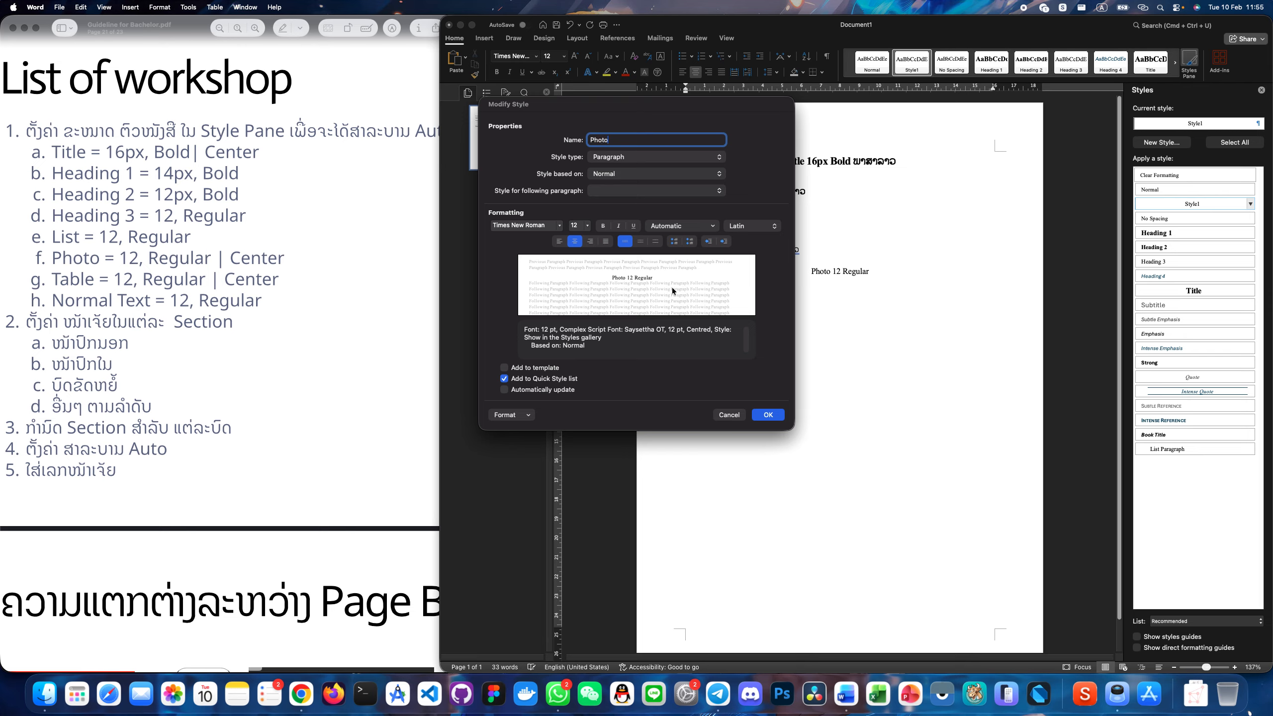
left_click(767, 415)
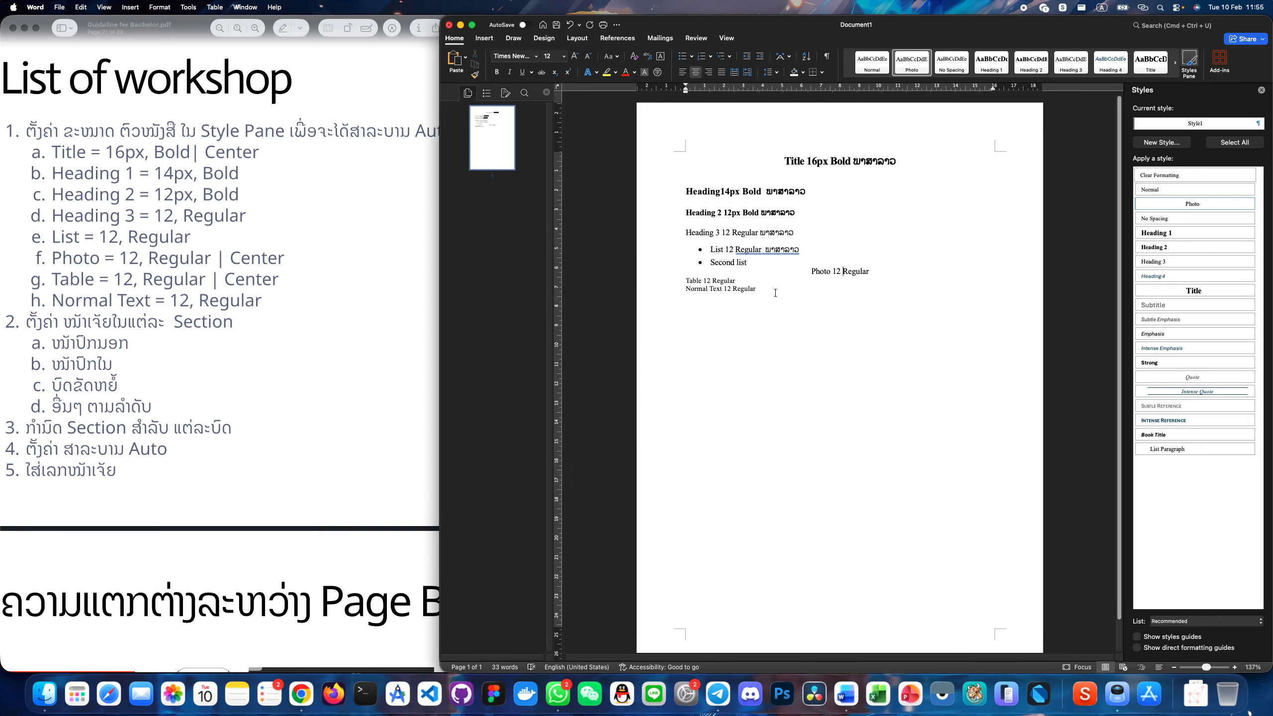
Step: Review the Photo style's settings and close them without making changes
left_click_drag(811, 272, 858, 272)
left_click(846, 272)
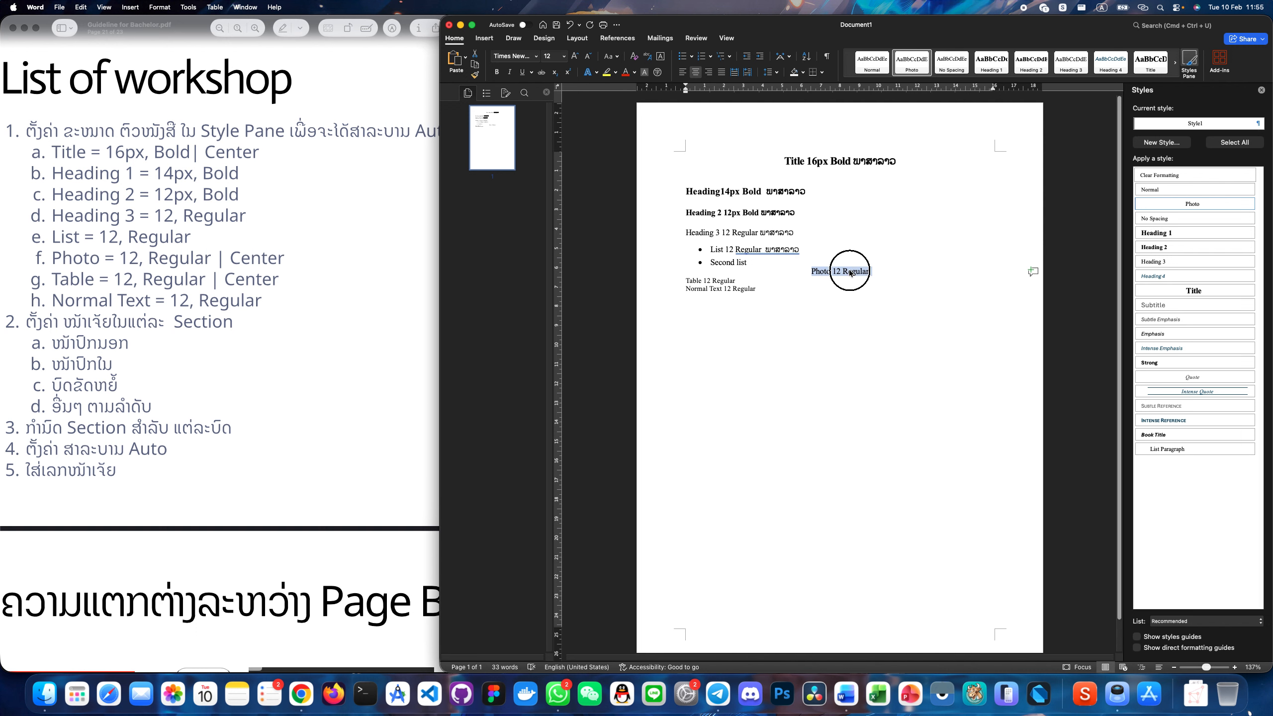
left_click(711, 281)
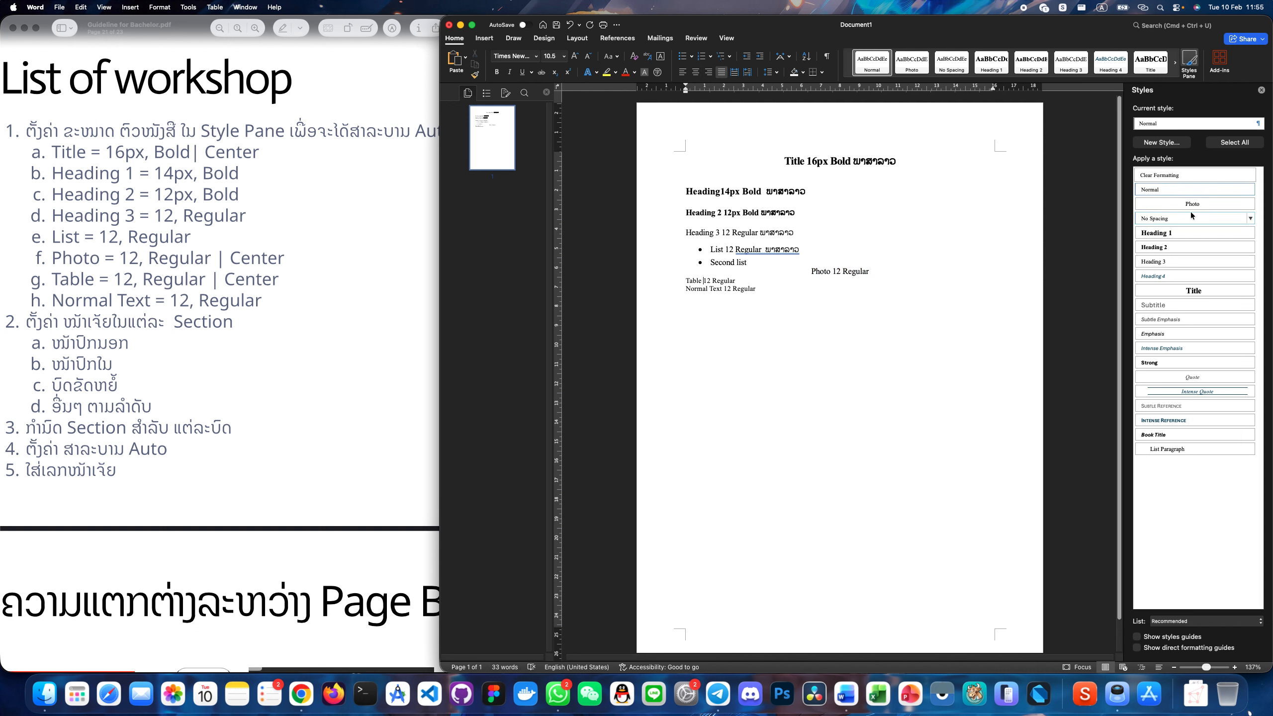
left_click(1251, 204)
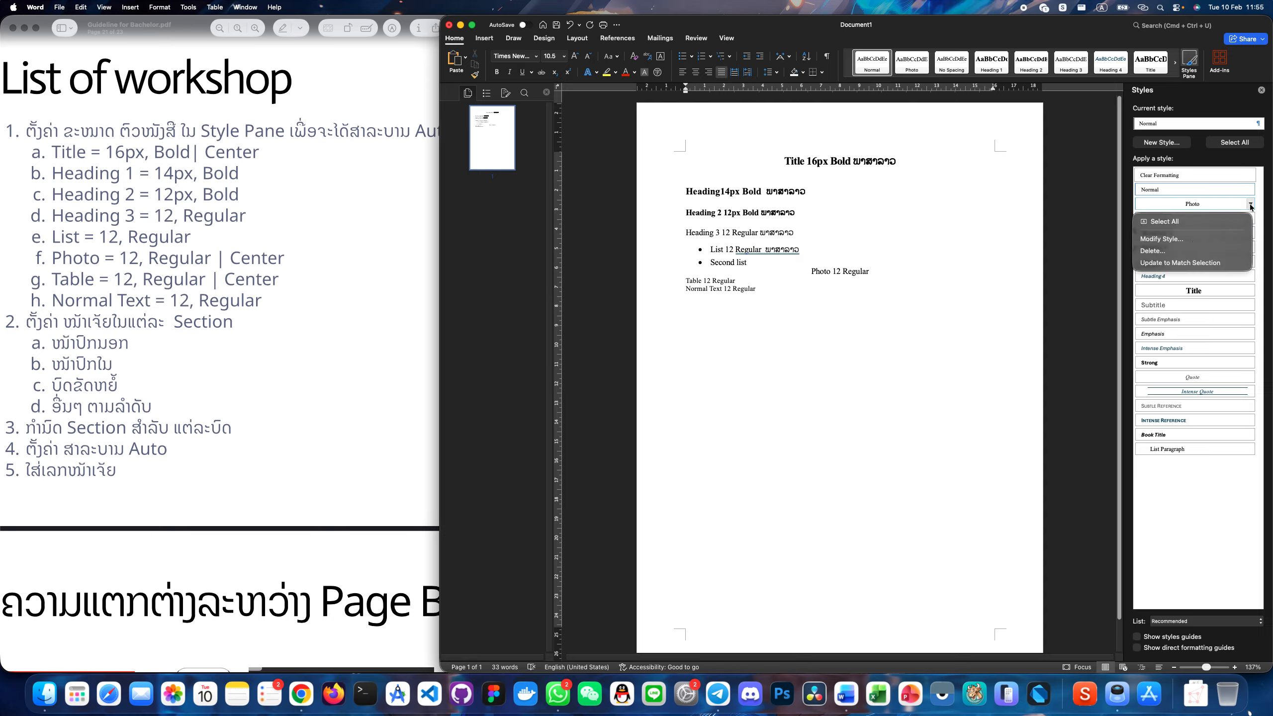
left_click(1163, 239)
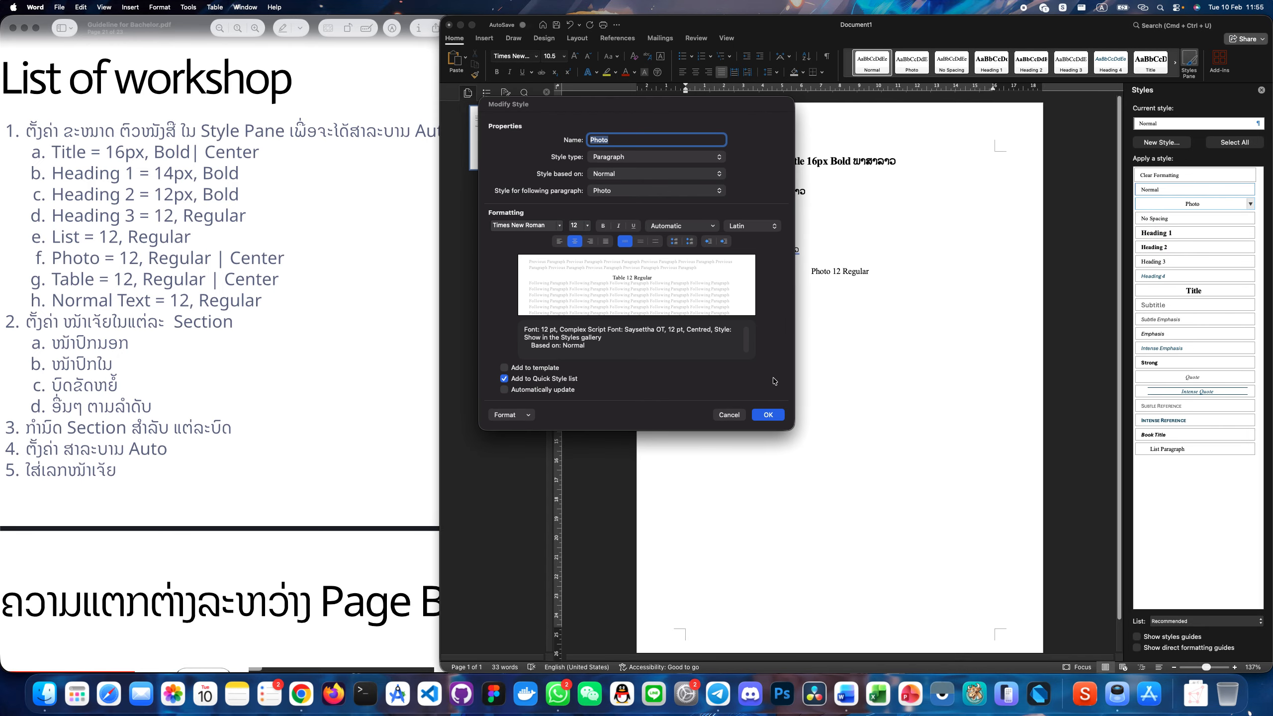
left_click(736, 415)
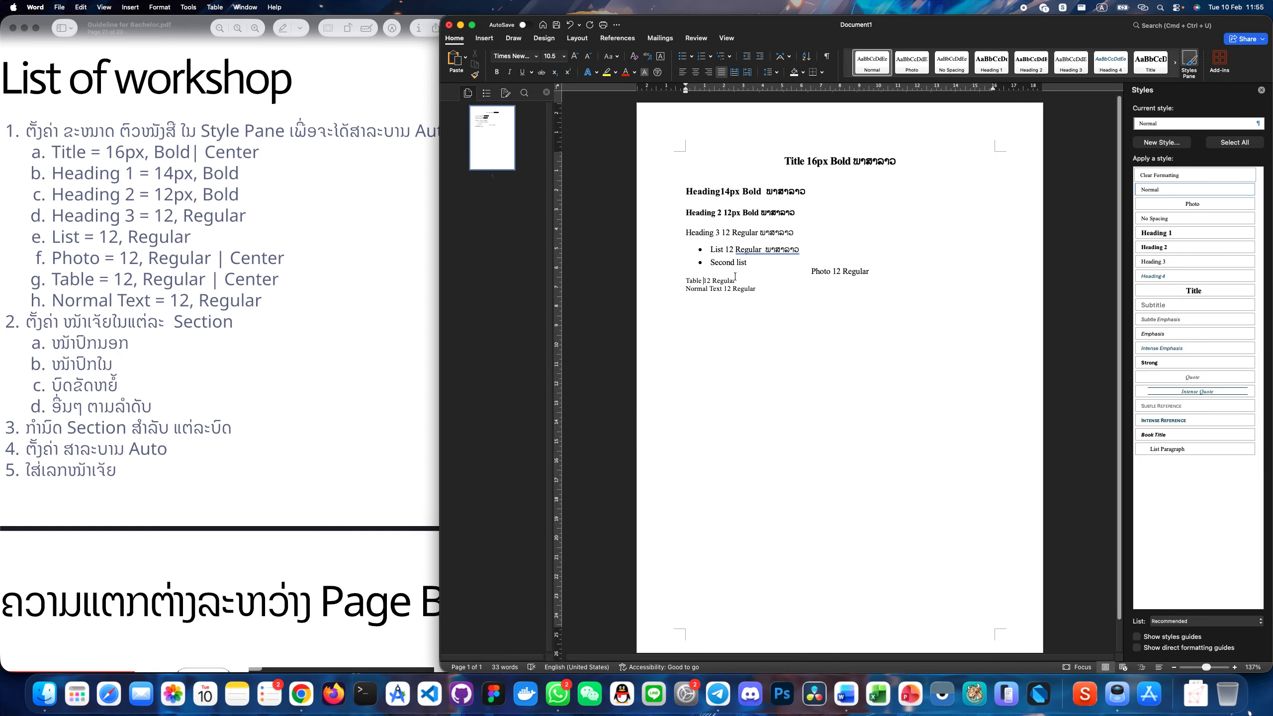
Step: Start a new paragraph style named Table from the "Table 12 Regular" line, with Latin script size 12 and centered alignment
left_click(1162, 142)
type("Table")
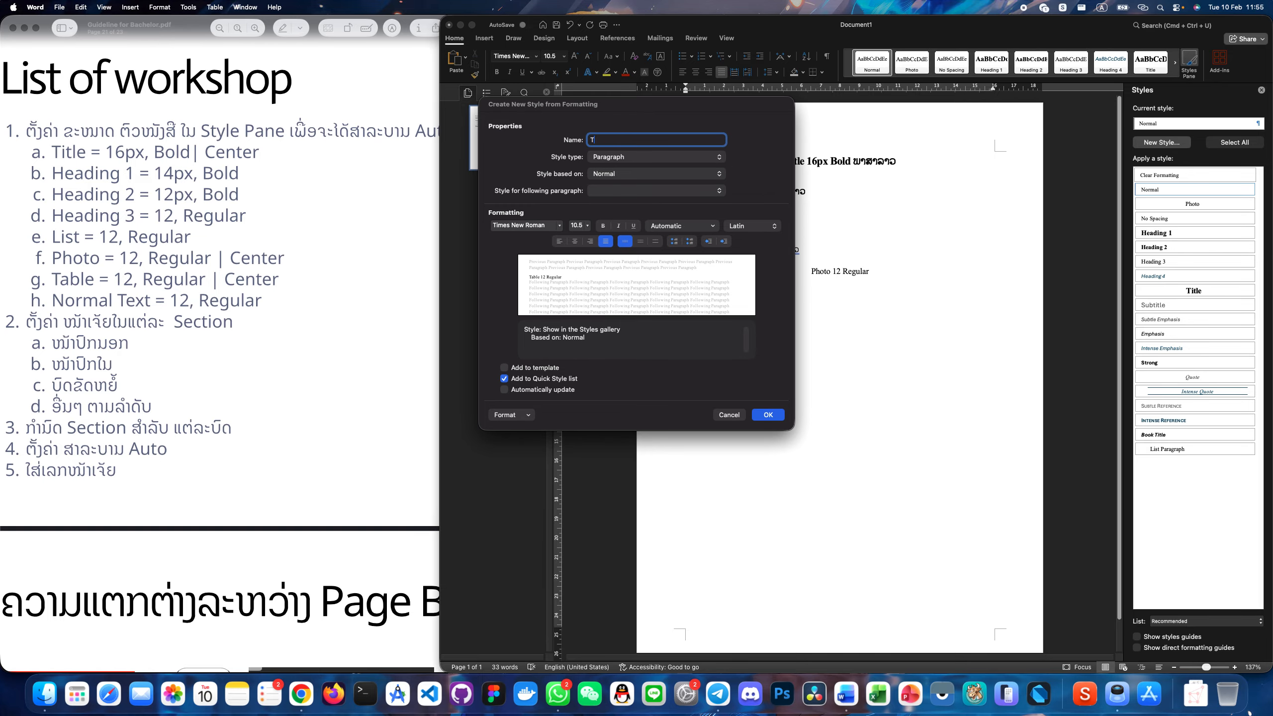
left_click(586, 226)
left_click(583, 347)
left_click(573, 242)
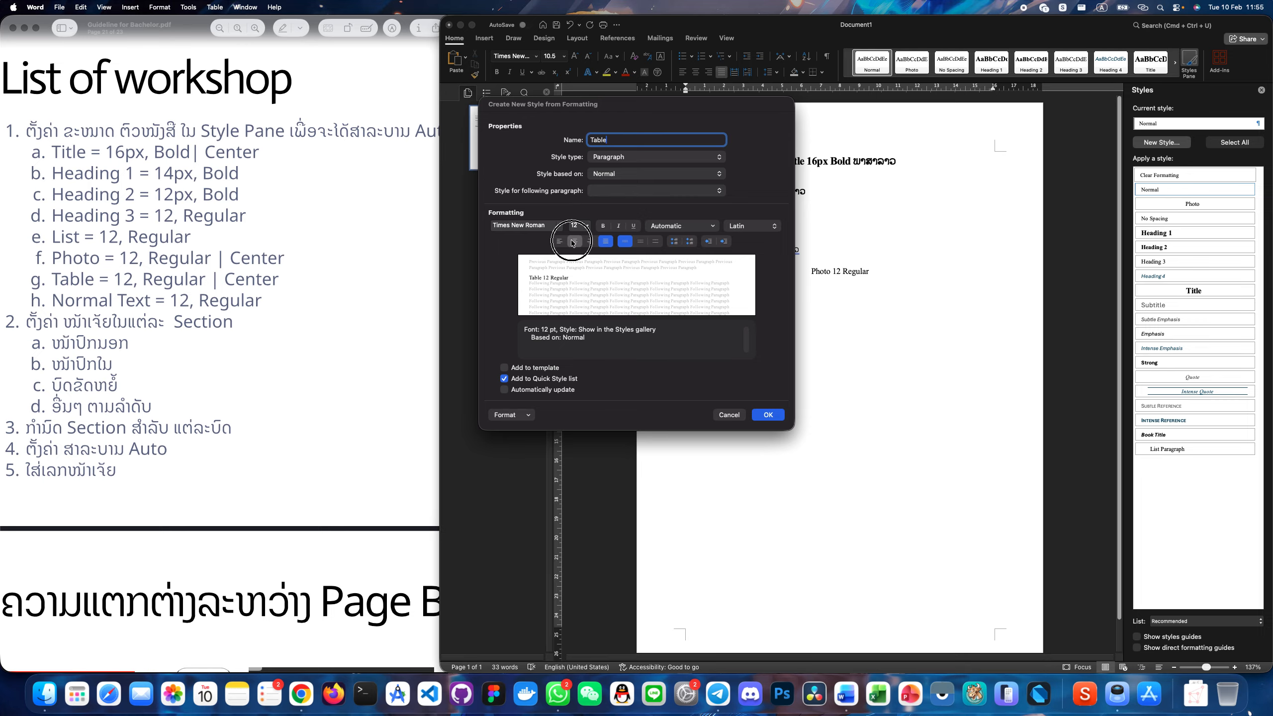
Step: Set the Table style's Complex script font to Saysettha OT, size 12, and apply the saved style to the "Table 12 Regular" line
left_click(752, 225)
left_click(752, 249)
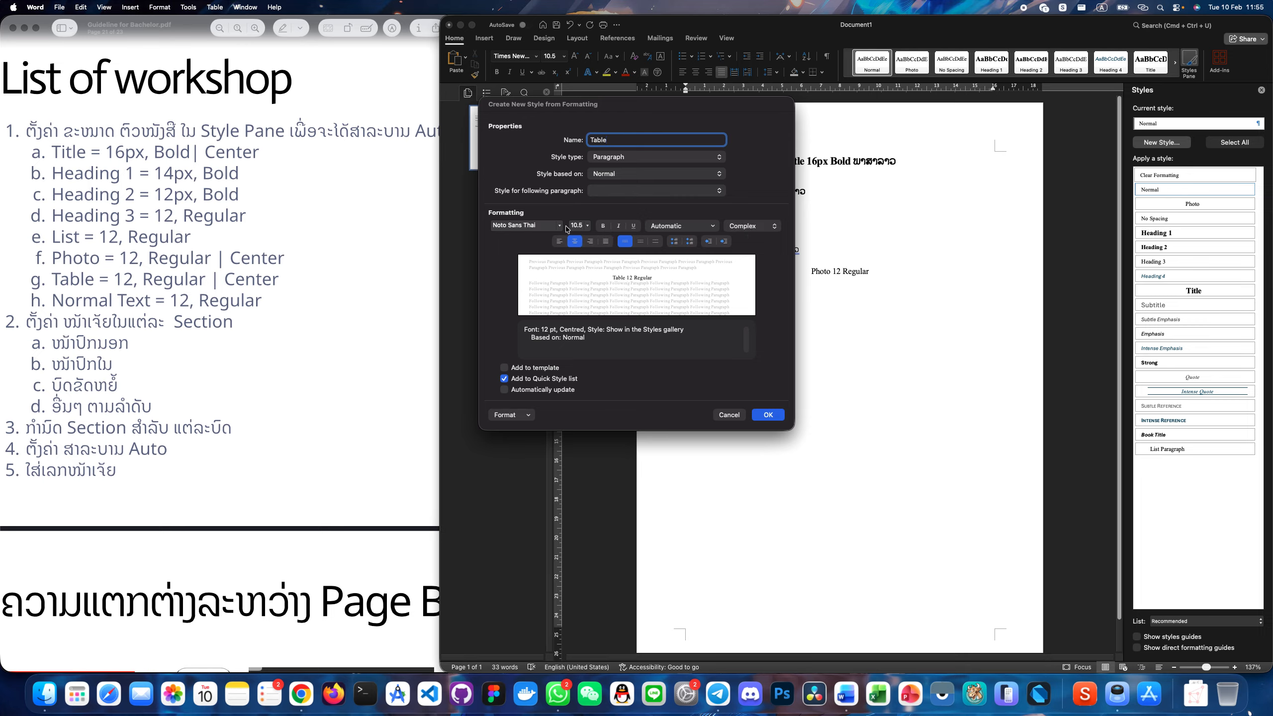
left_click(577, 226)
type("12")
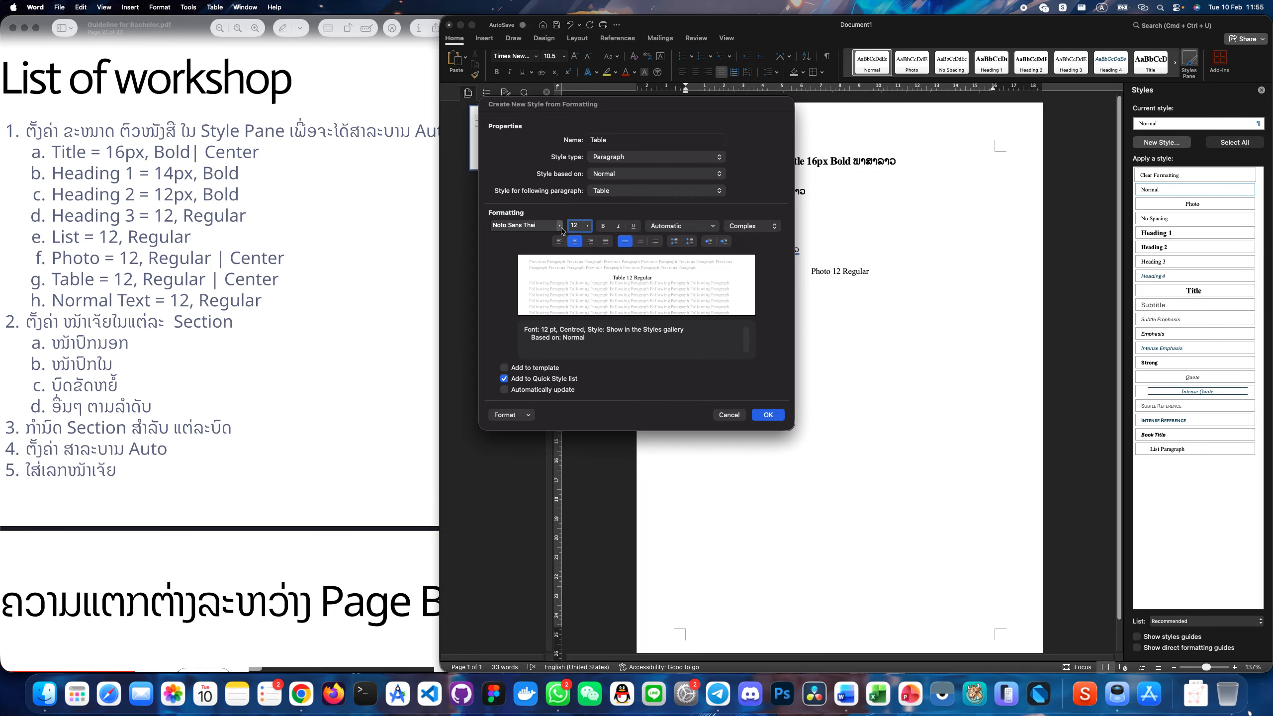
left_click(560, 226)
left_click(569, 373)
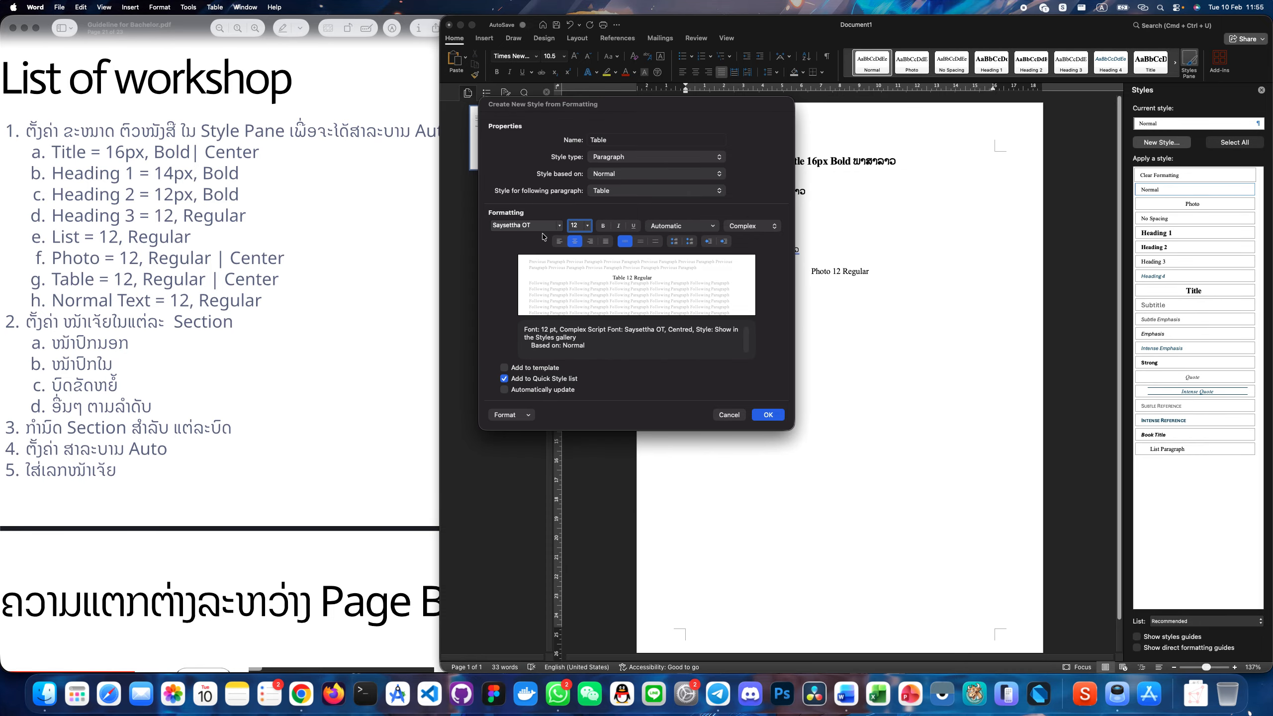
left_click(767, 415)
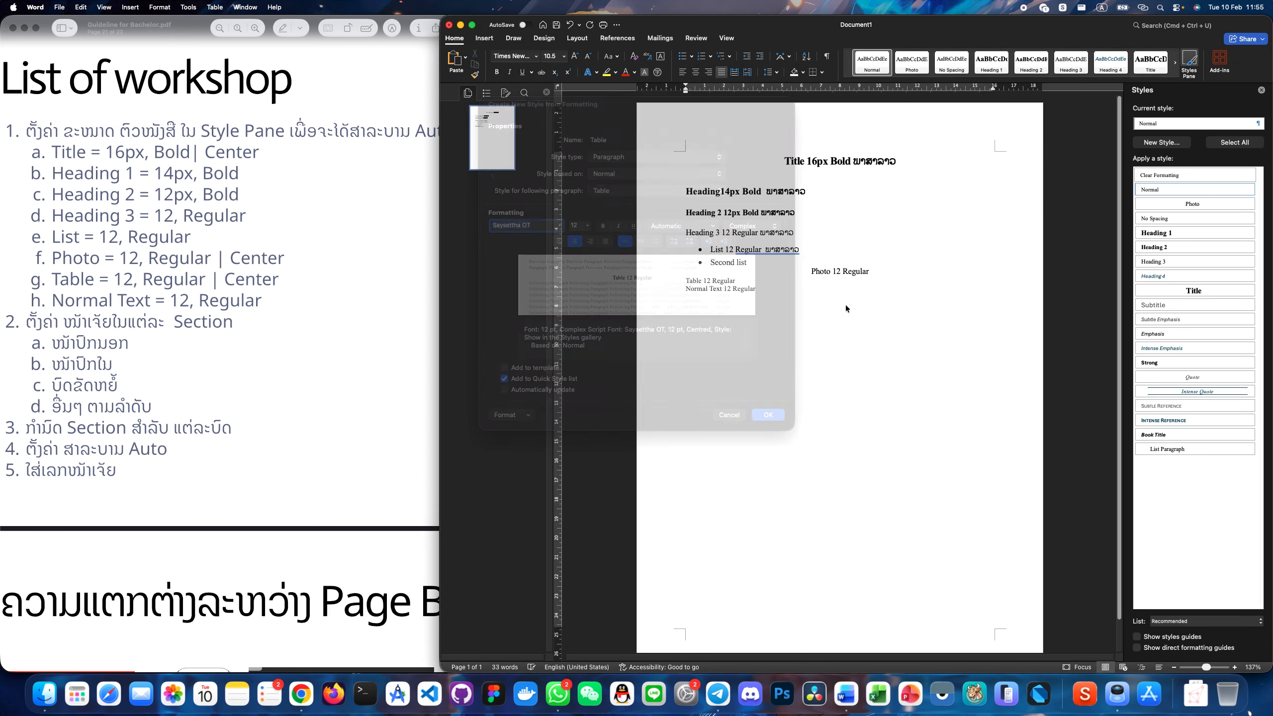
left_click(1185, 215)
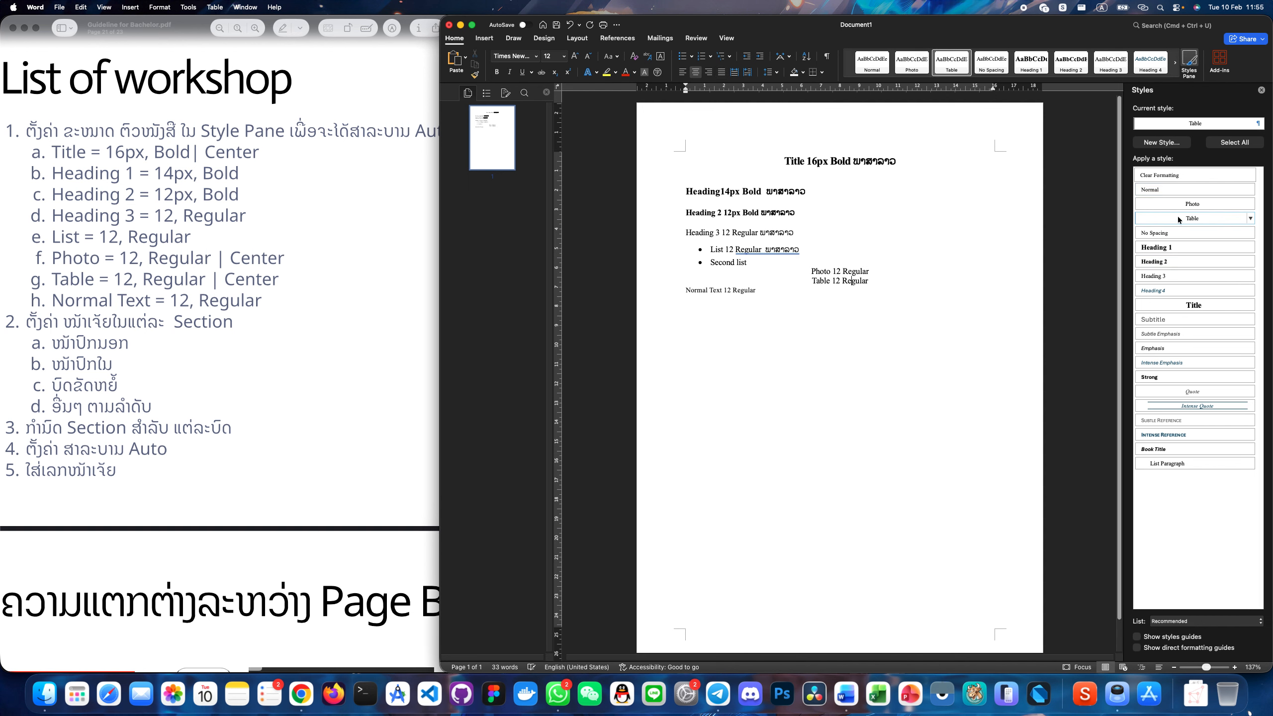
Step: Append the Lao text "ພາສາລາວ" to the "Photo 12 Regular" and "Table 12 Regular" lines
left_click(883, 269)
key("Down")
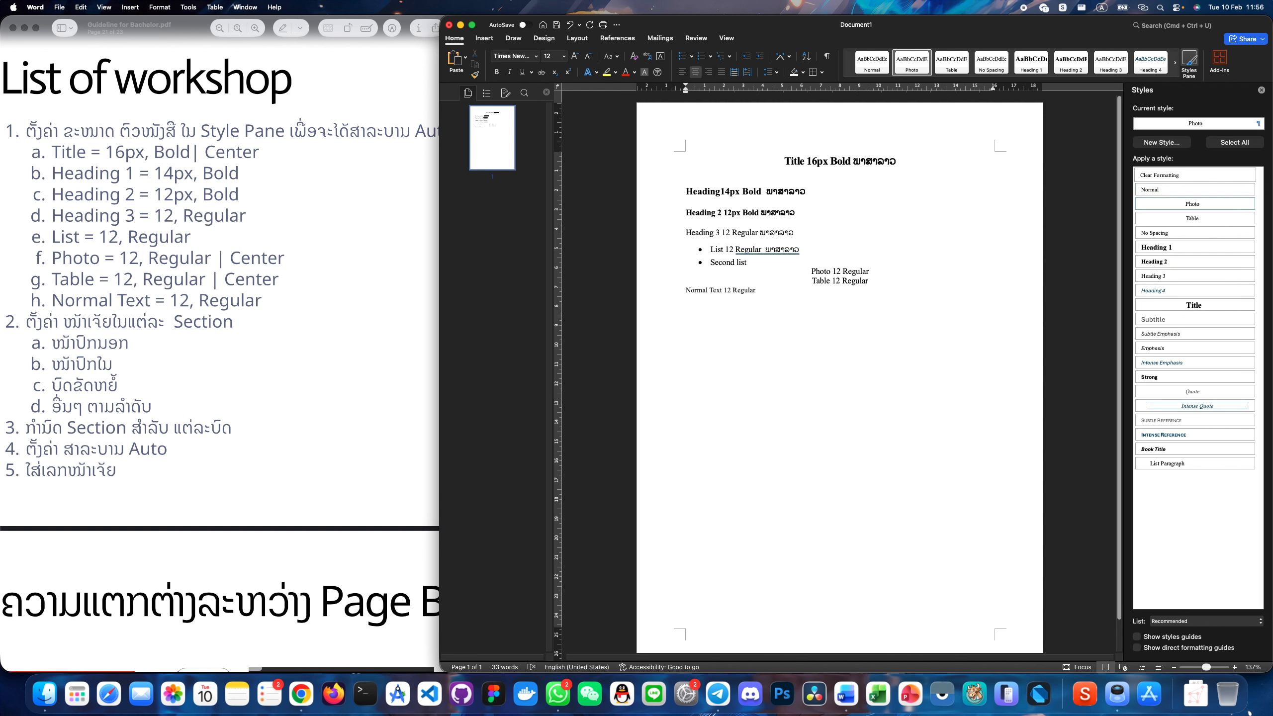
key("ctrl+space")
type("ພາສ")
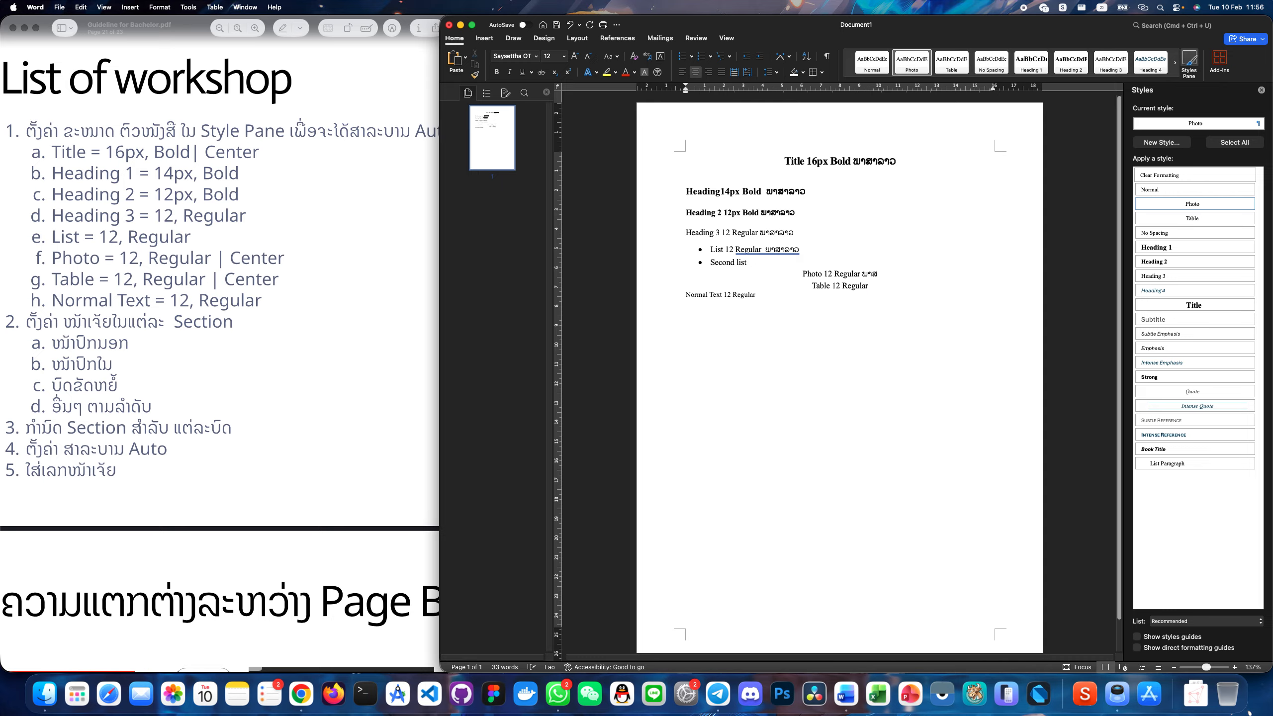
type("າລາວ")
key("Down")
type("ພາສລາວ")
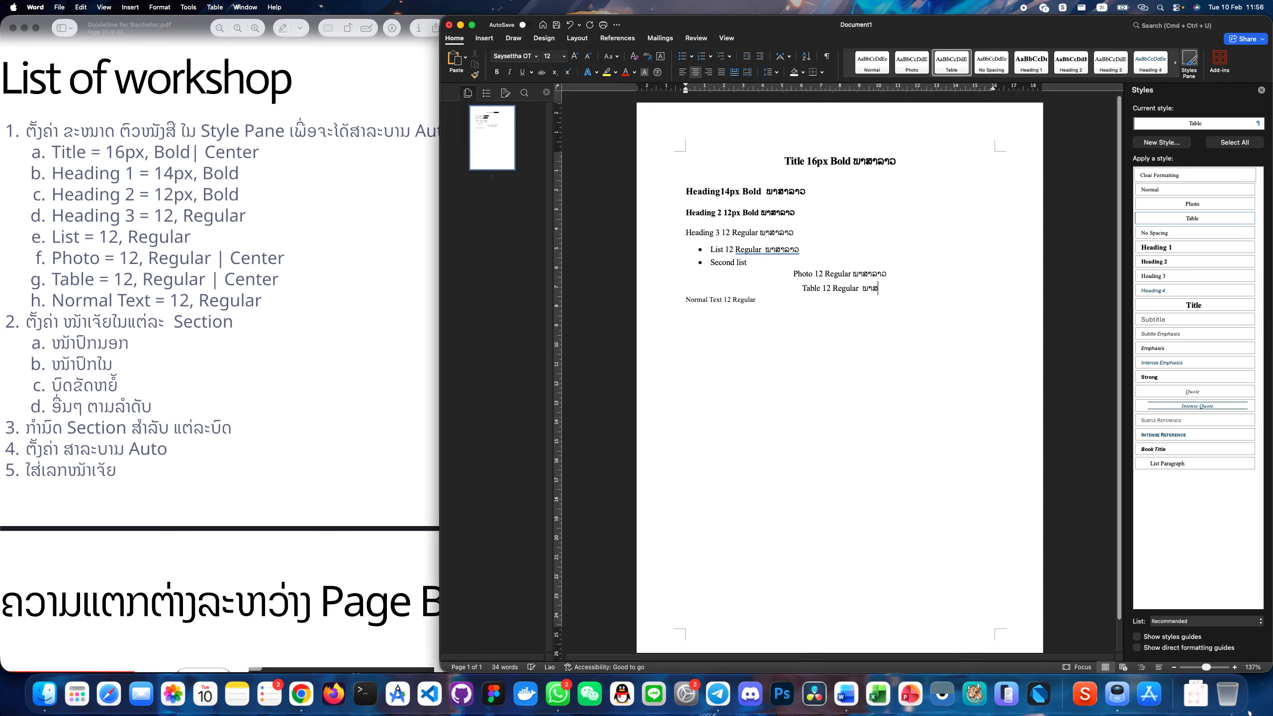
Step: Modify the Normal style used by the "Normal Text 12 Regular" line, setting its Latin script size to 12
left_click(808, 302)
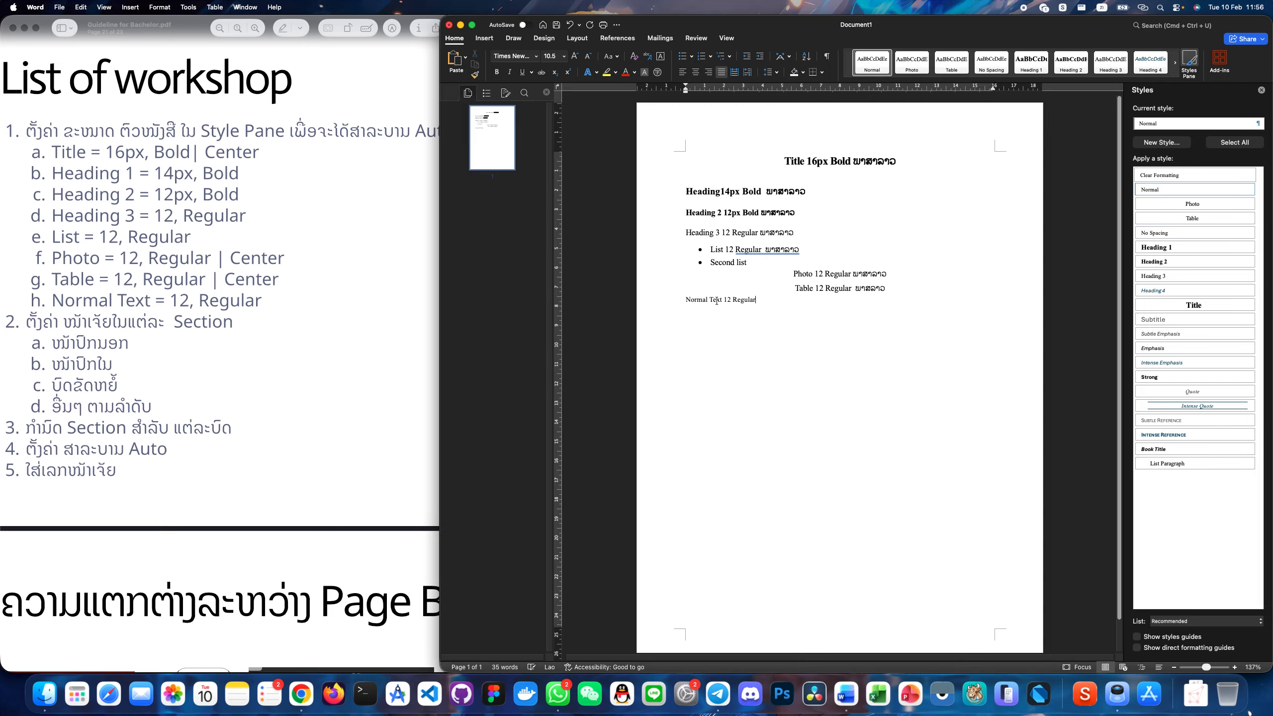
left_click(1251, 189)
left_click(1217, 226)
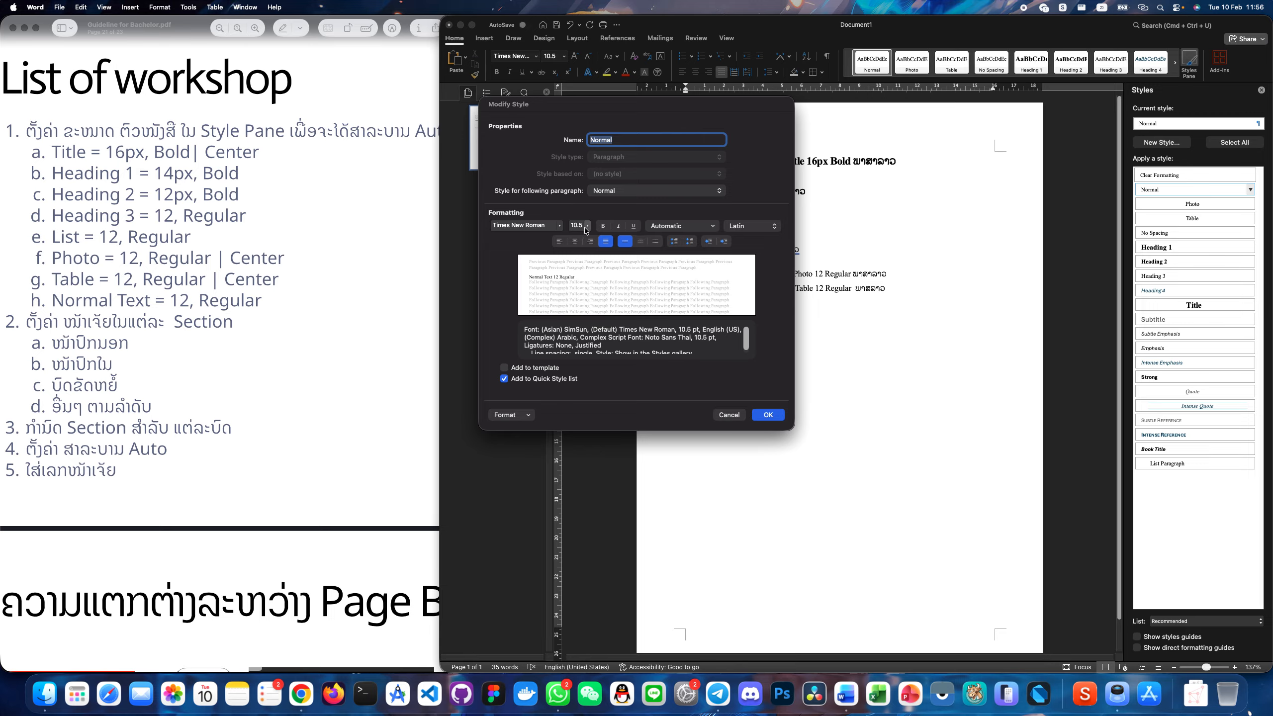
left_click(586, 229)
left_click(583, 346)
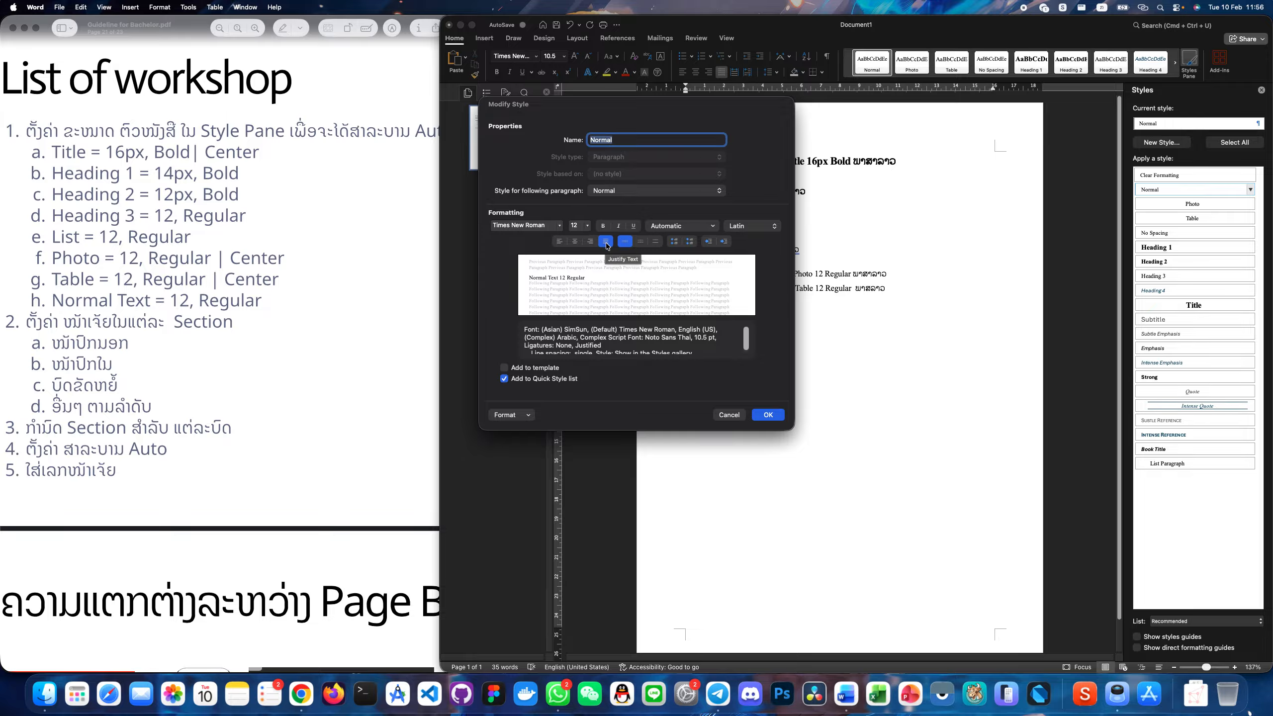
Step: Set the Normal style's Complex script font to Saysettha OT, size 12, and save the style
left_click(766, 227)
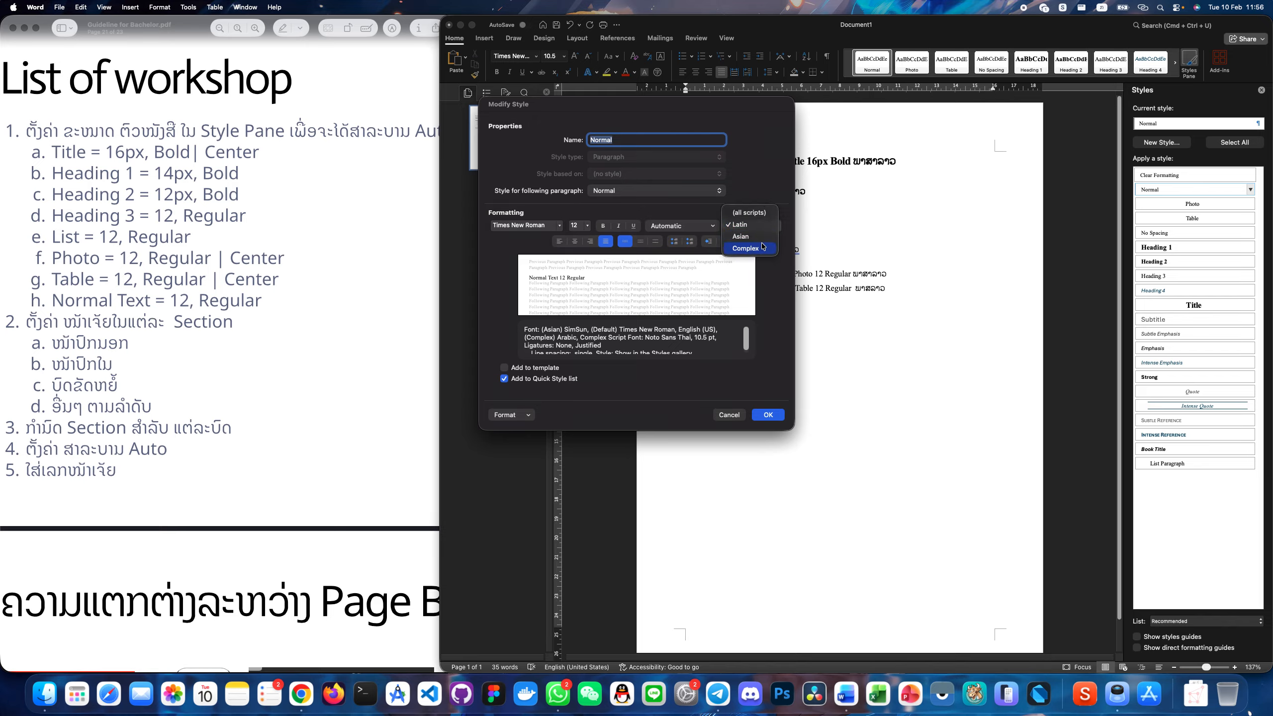
left_click(763, 247)
left_click(577, 226)
type("12")
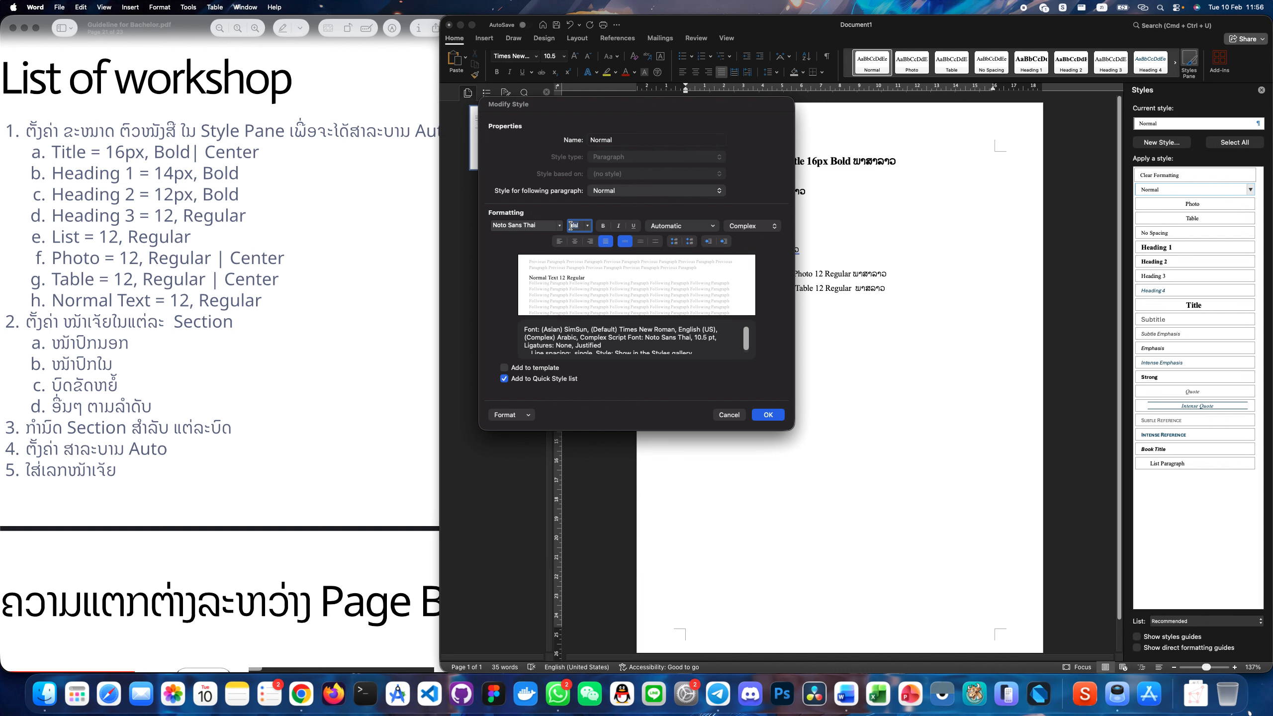
key("ctrl+space")
type("12")
left_click(560, 227)
left_click(569, 375)
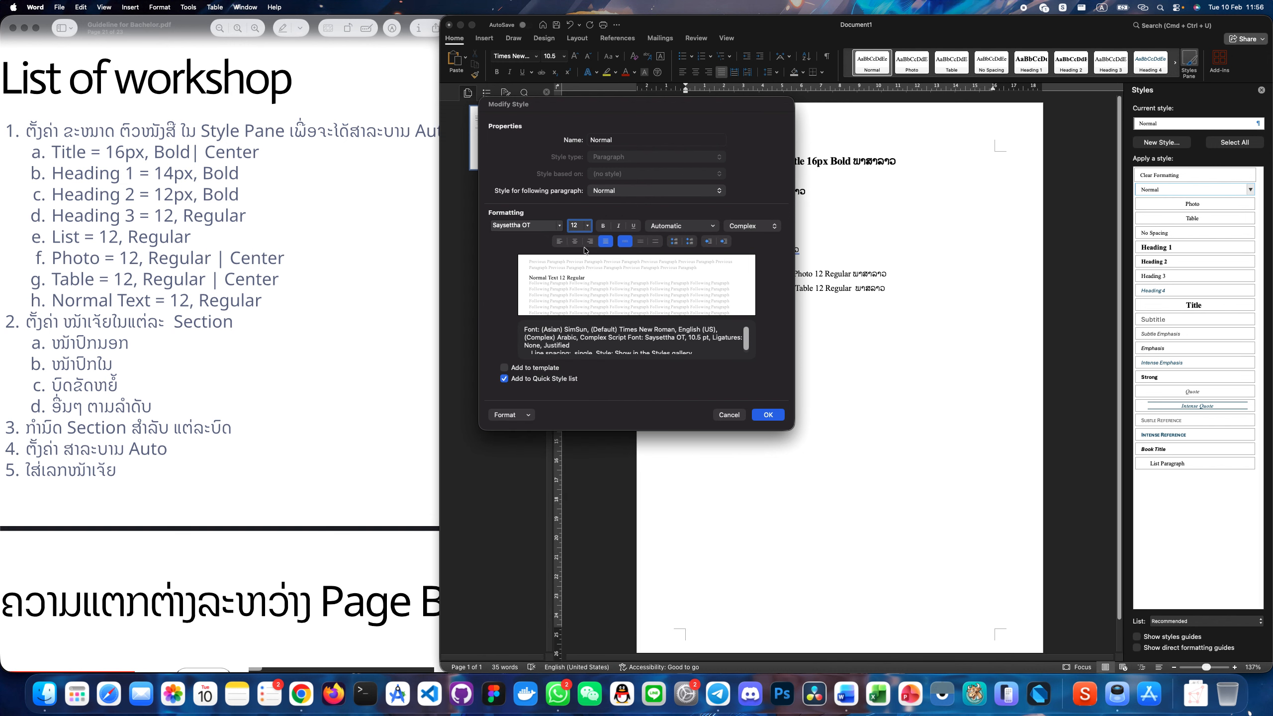
left_click(768, 415)
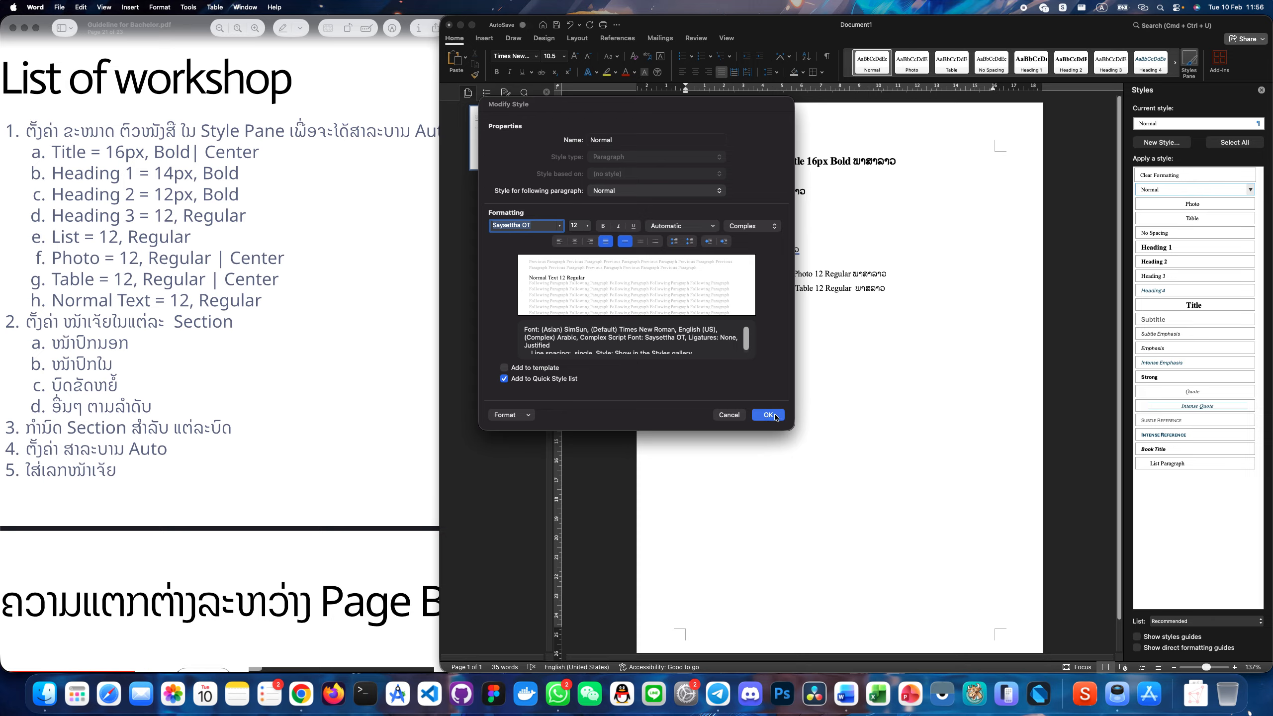
Step: Check the next section of the workshop guide, switch to Chrome and open lipsum.com from the "lorem ipsum" browsing history
left_click(419, 260)
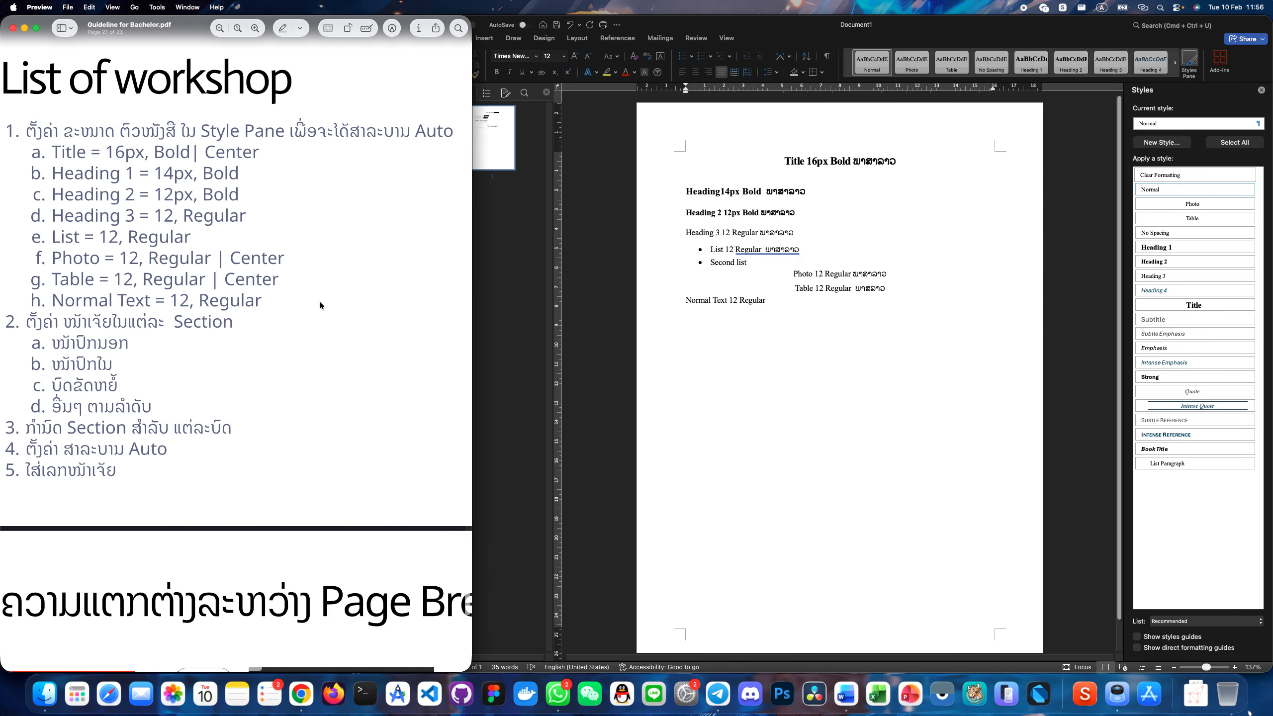
scroll(266, 300, "down", 10)
key("super+Tab")
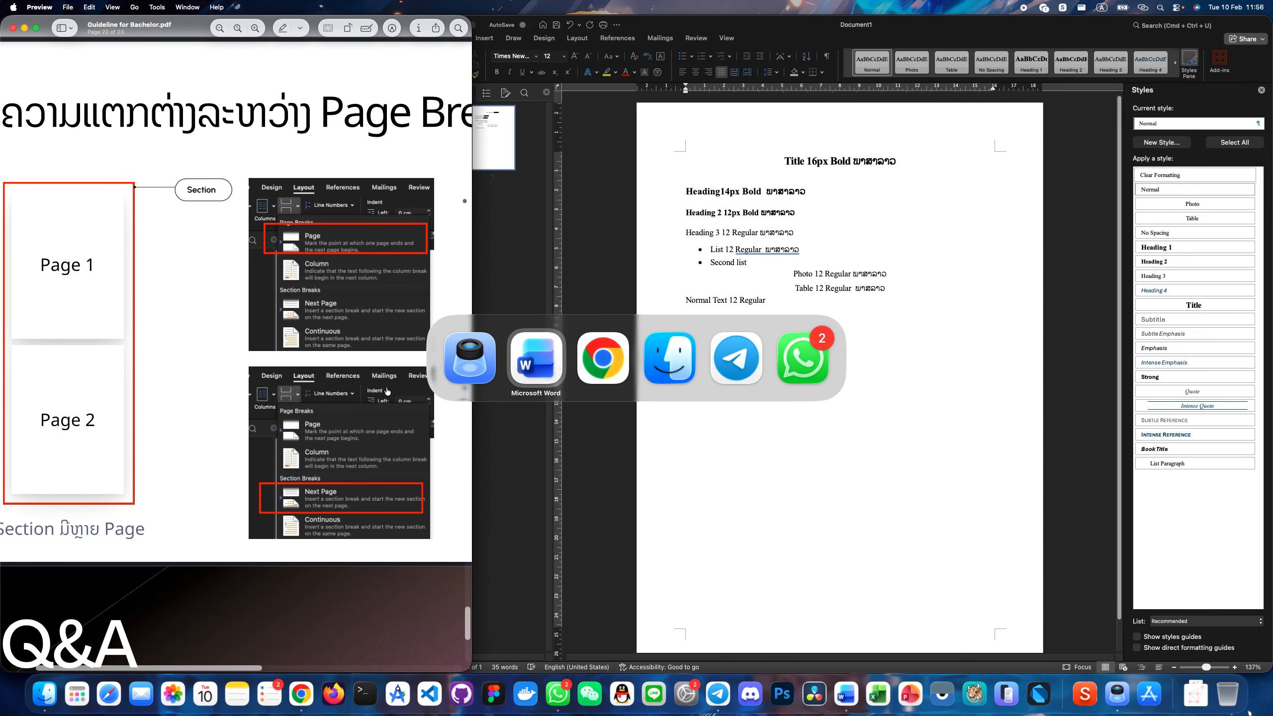
key("super+Tab")
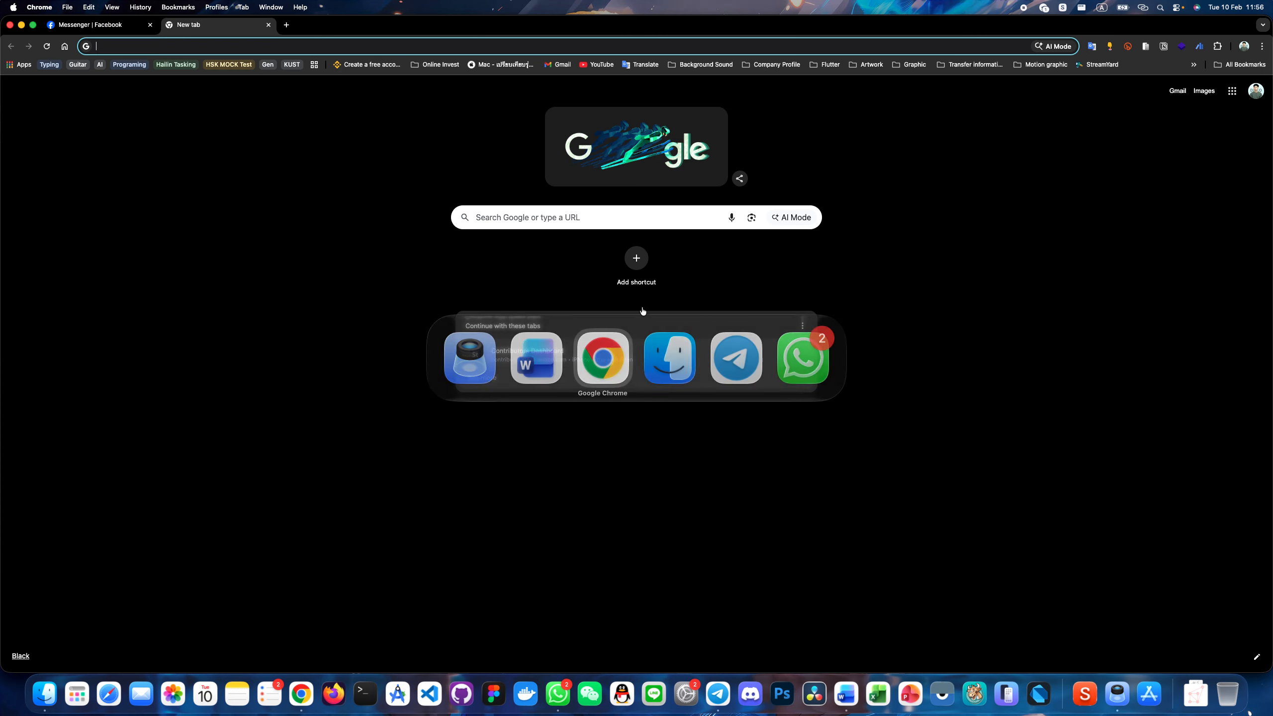
type("lore")
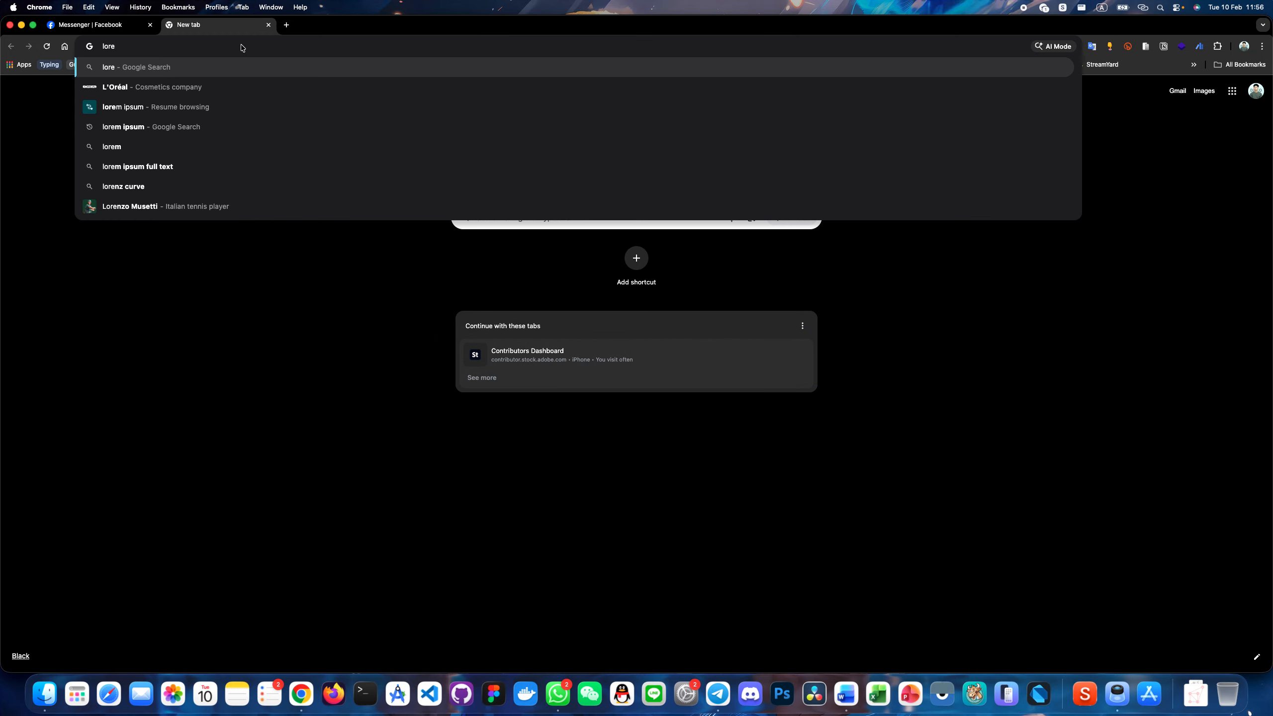
key("Down")
key("Down")
key("Return")
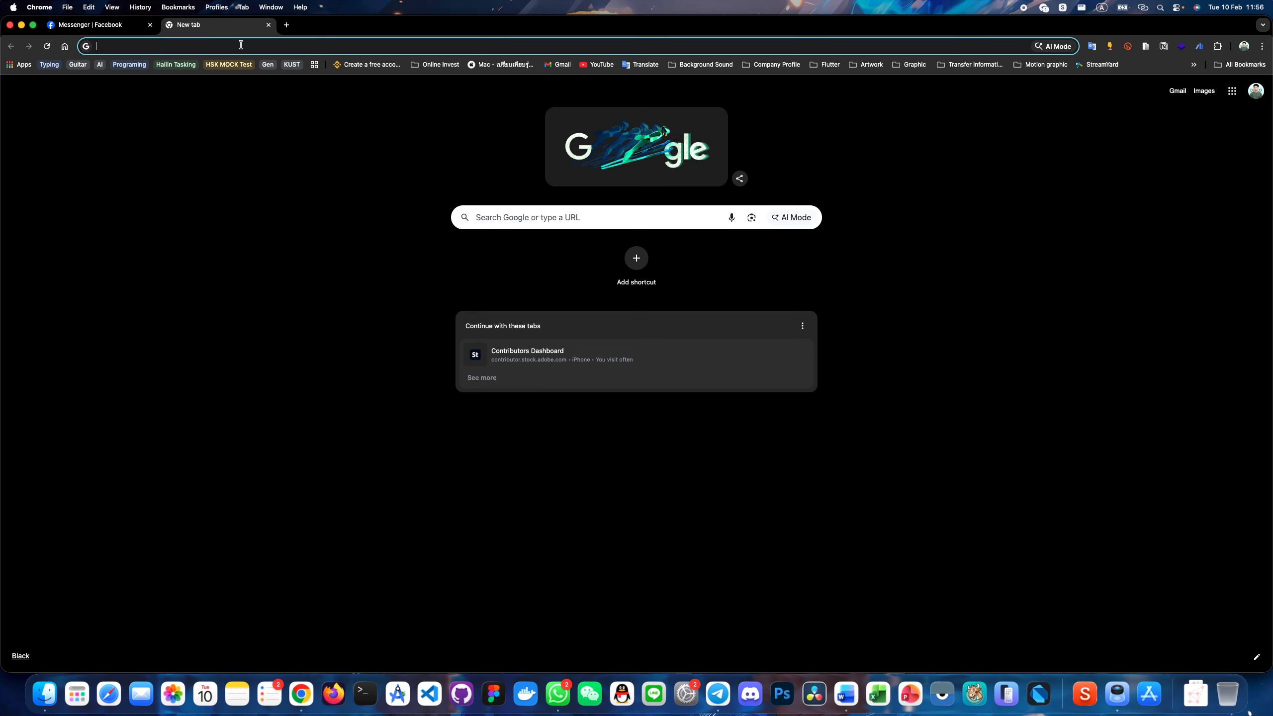
left_click(1168, 153)
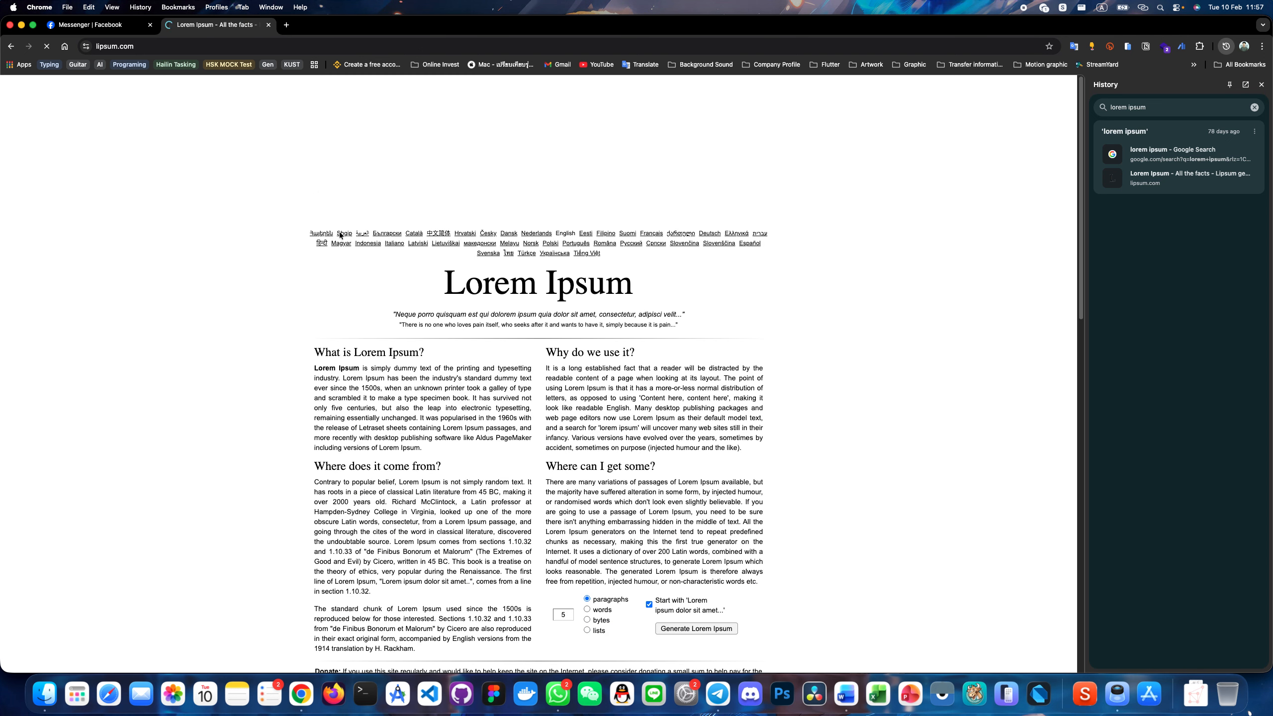
Step: Copy the whole paragraph under "What is Lorem Ipsum?"
left_click_drag(312, 354, 503, 428)
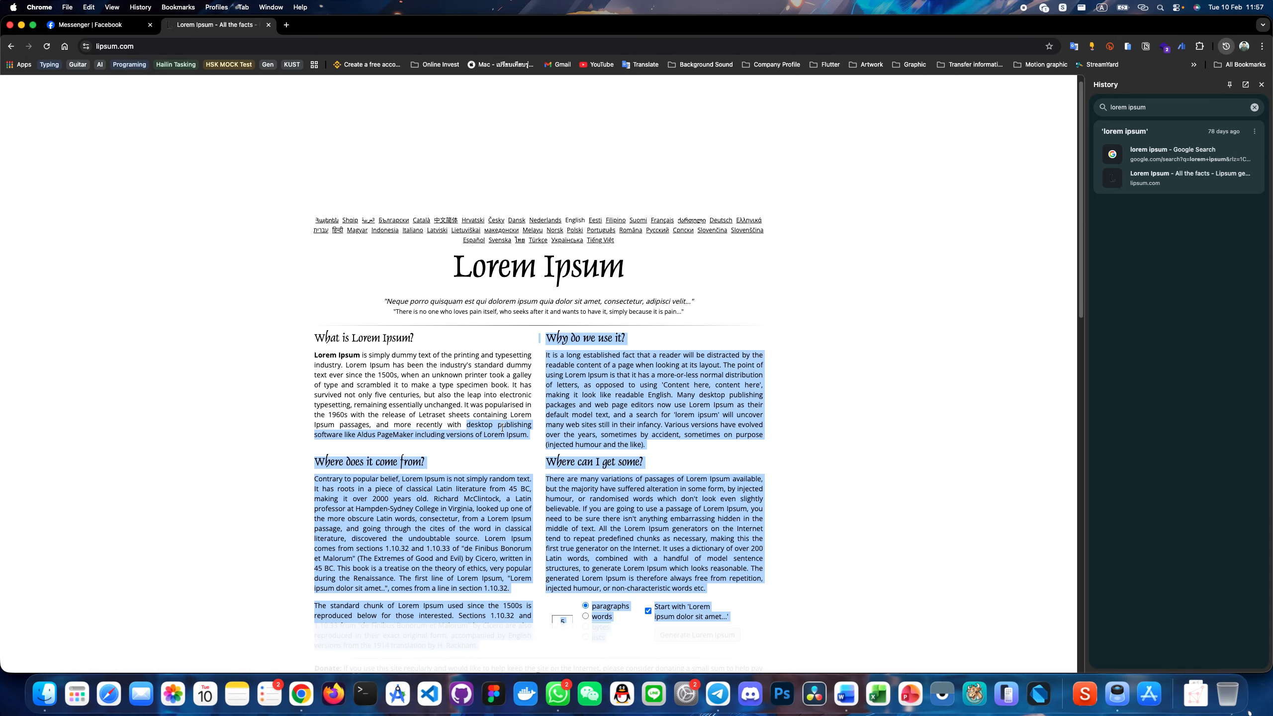
left_click(306, 348)
left_click_drag(314, 357, 454, 396)
left_click(338, 363)
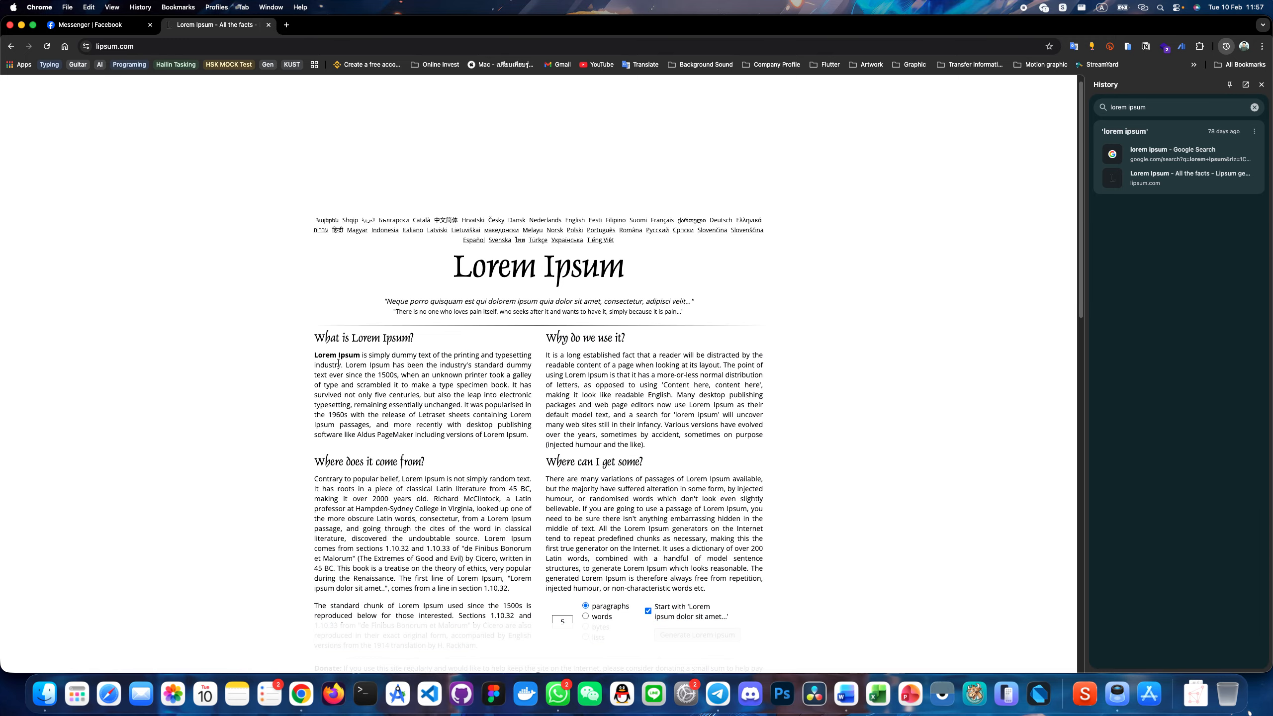
left_click_drag(315, 356, 446, 395)
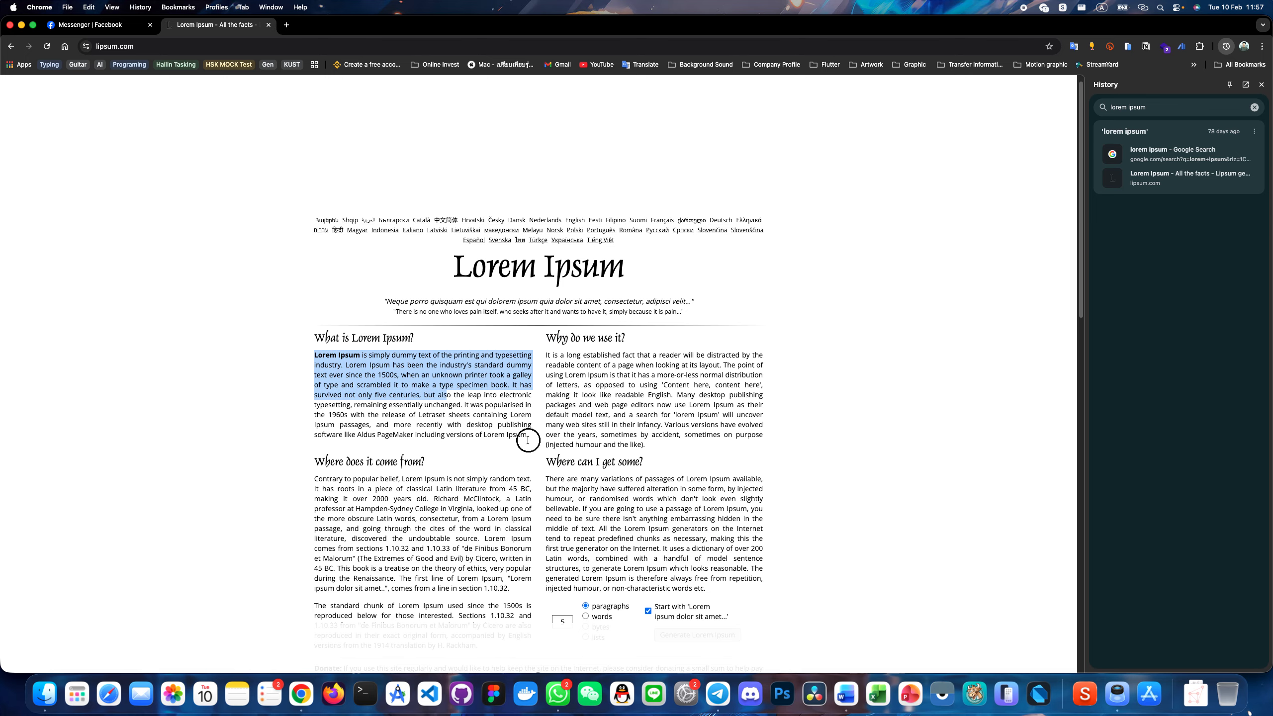
triple_click(524, 397)
key("super+c")
scroll(518, 385, "down", 6)
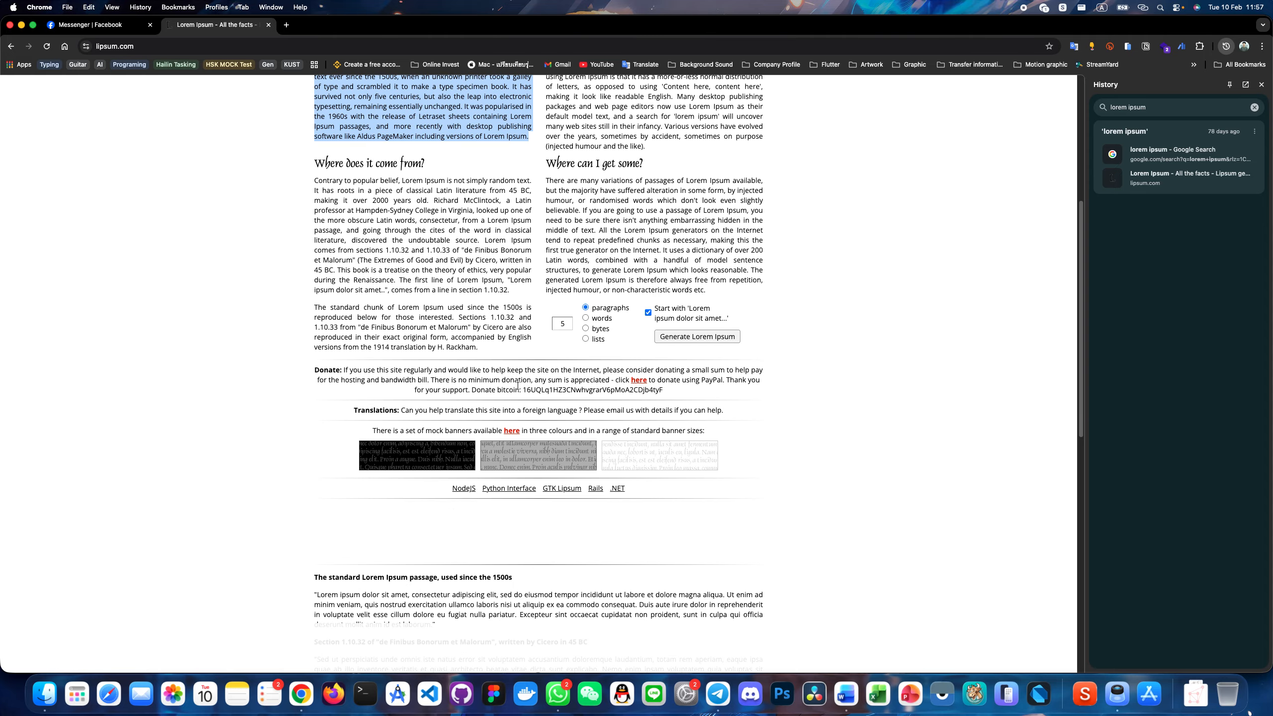
scroll(519, 385, "up", 4)
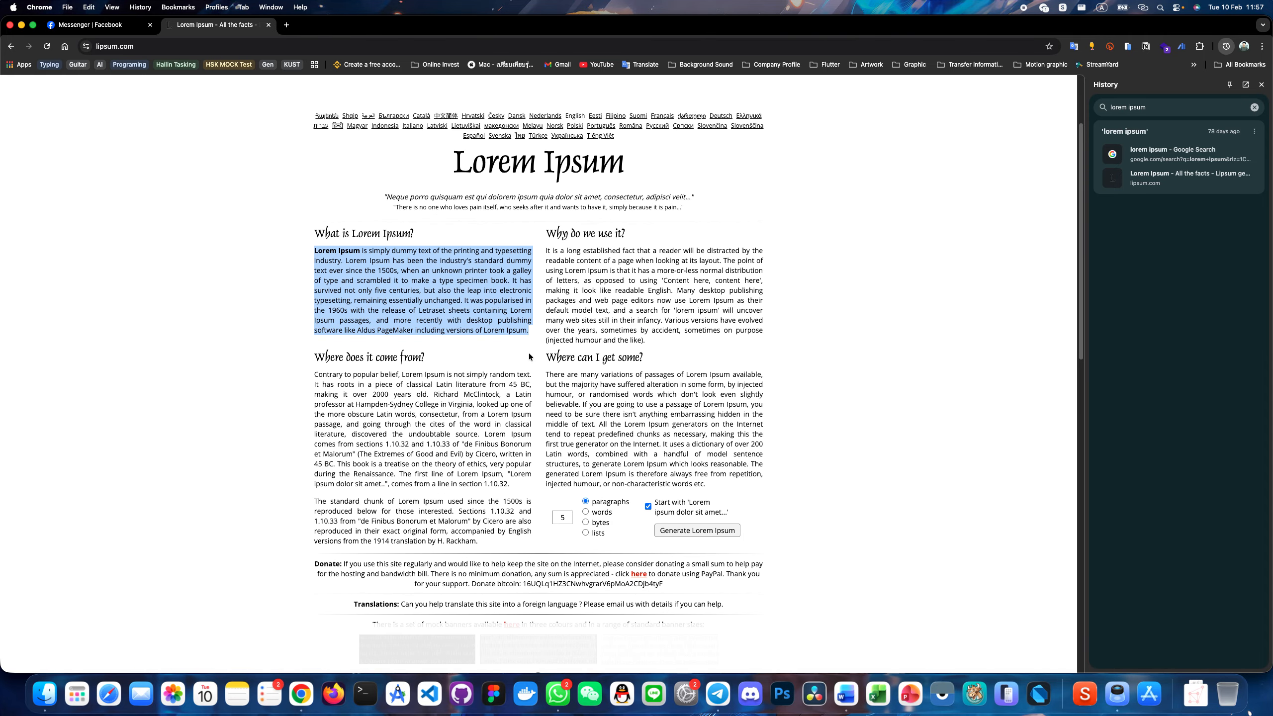
Step: Switch back to Word and replace the "Normal Text 12 Regular" line with the copied paragraph, without its source formatting
key("super+Tab")
key("super+Tab")
key("super+Tab")
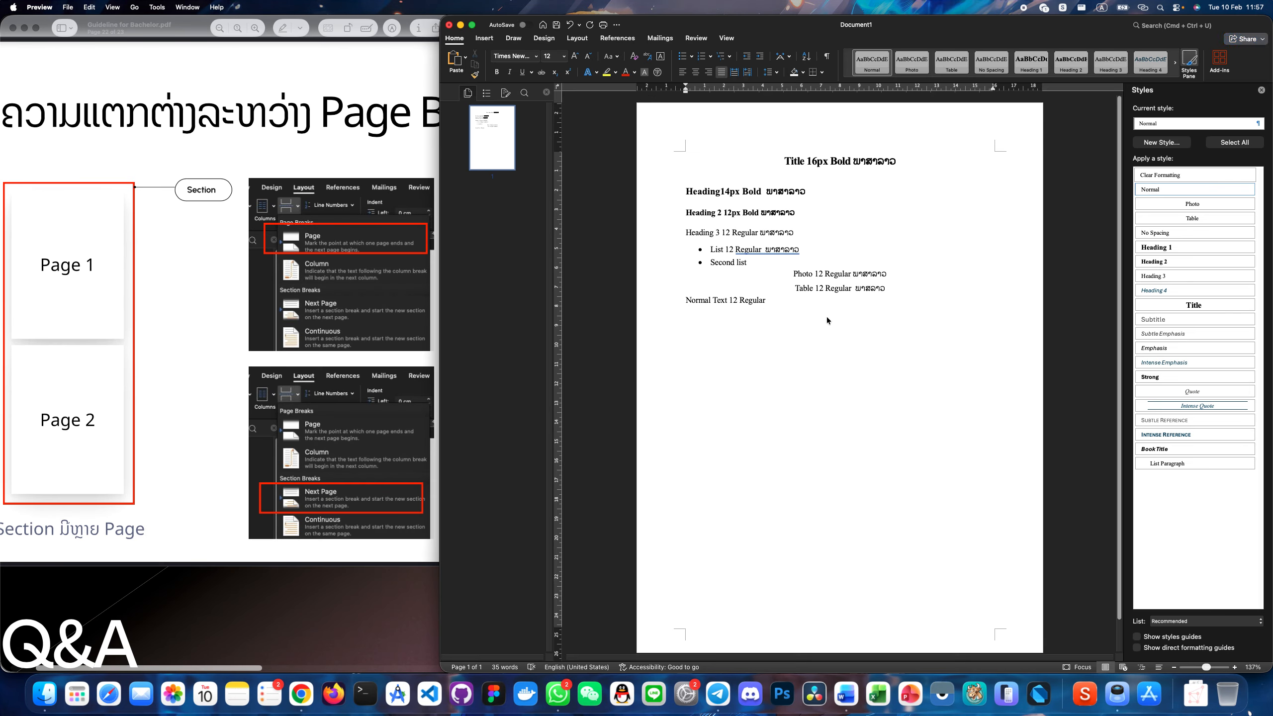
triple_click(727, 301)
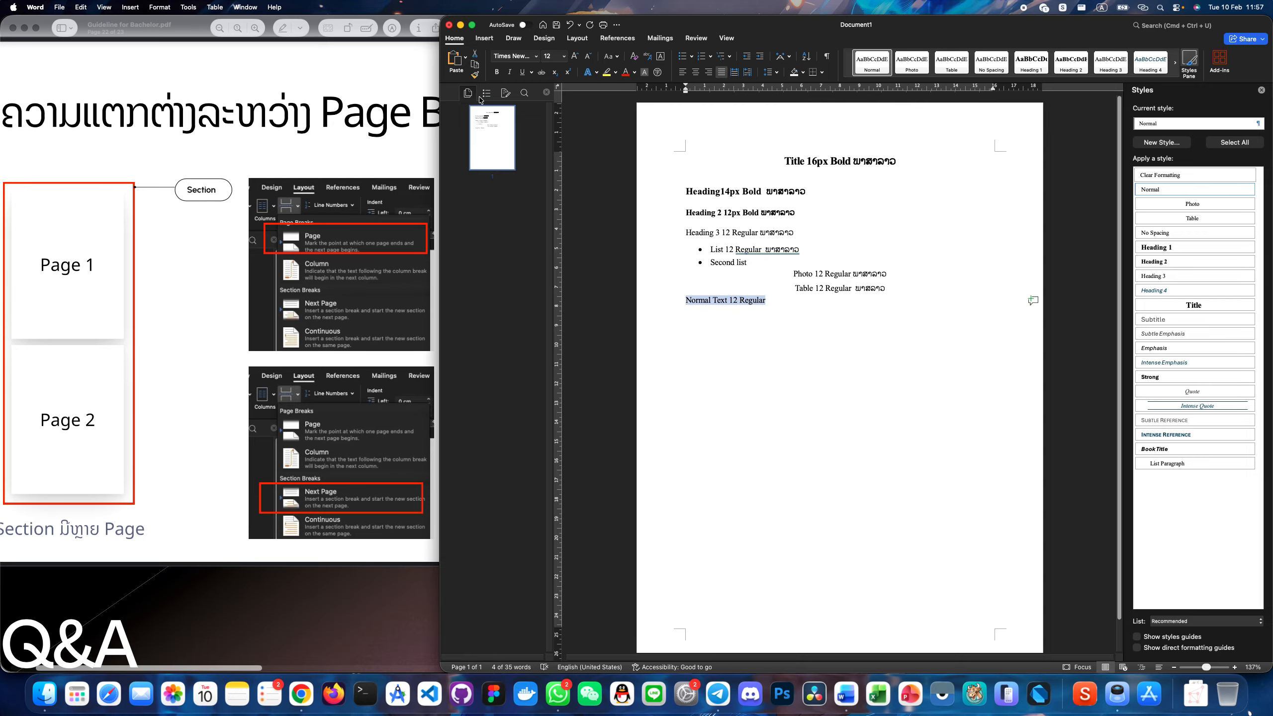
left_click(466, 57)
left_click(721, 333)
key("super+v")
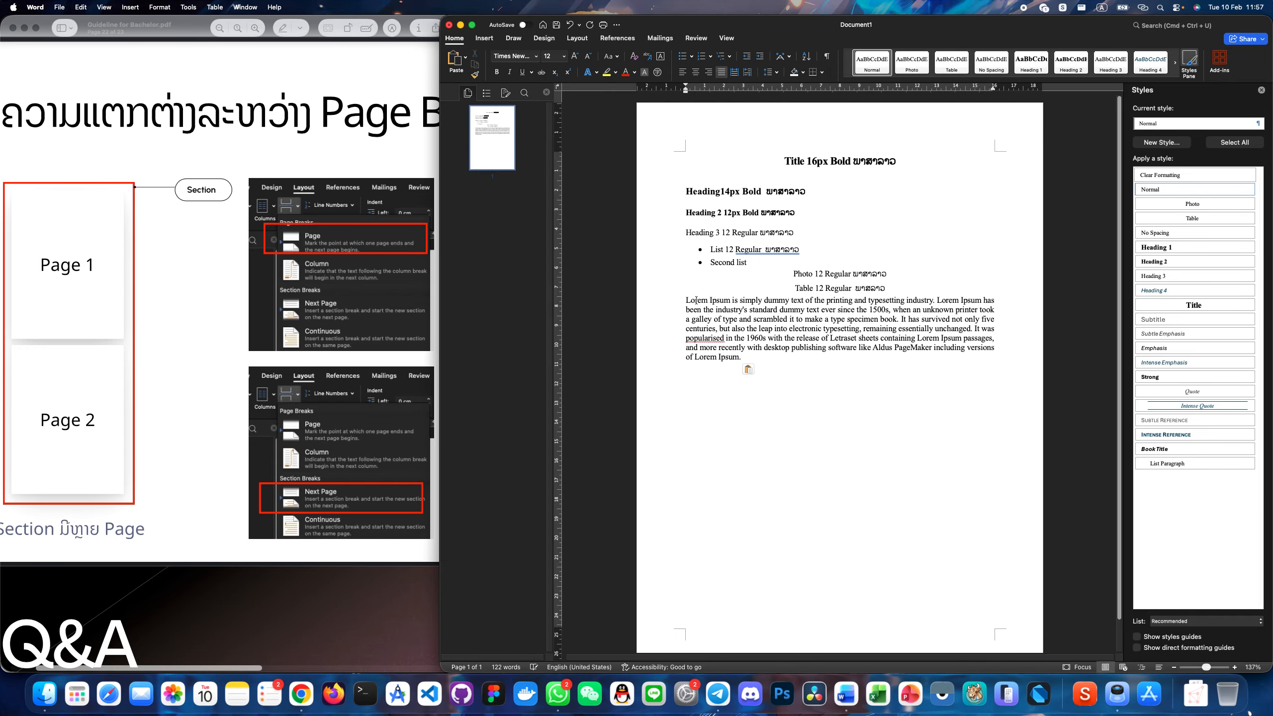
Step: Indent the first line of the Lorem Ipsum paragraph by 1.27 cm and append the Lao text "ພາສາລາວ" at its end
key("Tab")
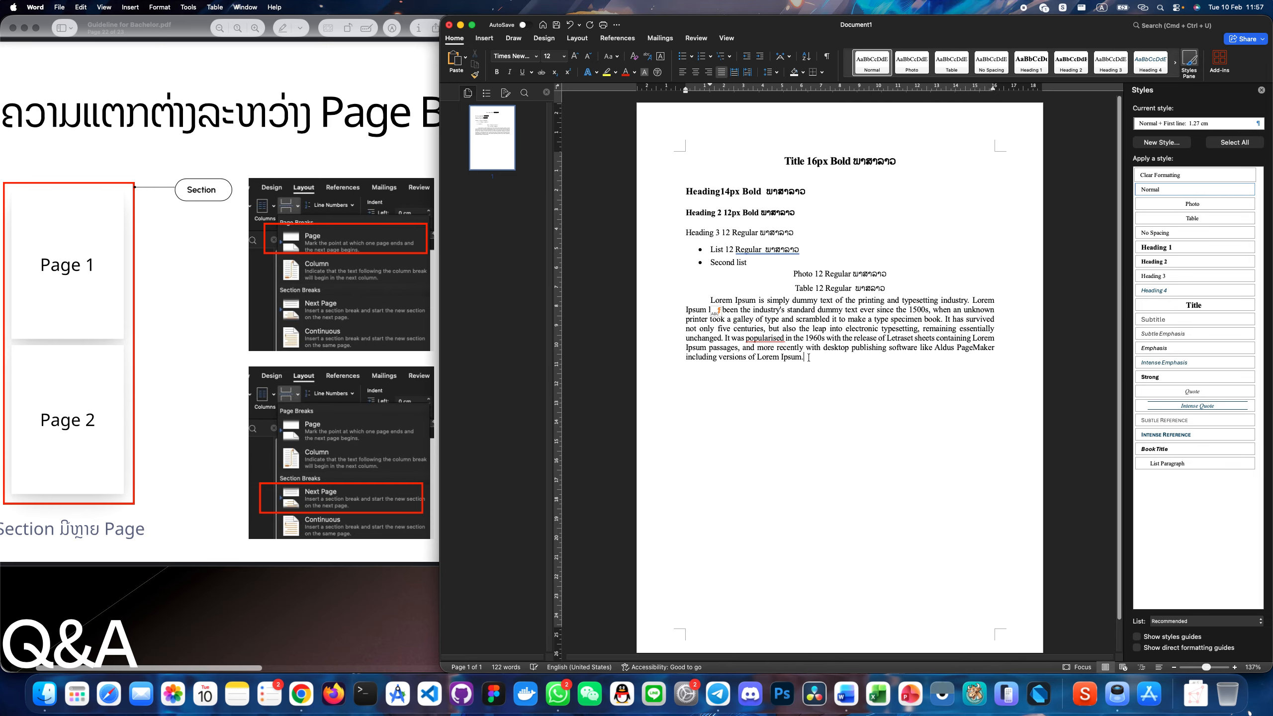
key("ctrl+space")
type("ພາສາລາວ")
Step: Insert a page break before the "Title 16px Bold" line and enter "ສາລະບານ" on the new first page
left_click(763, 157)
key("super+Return")
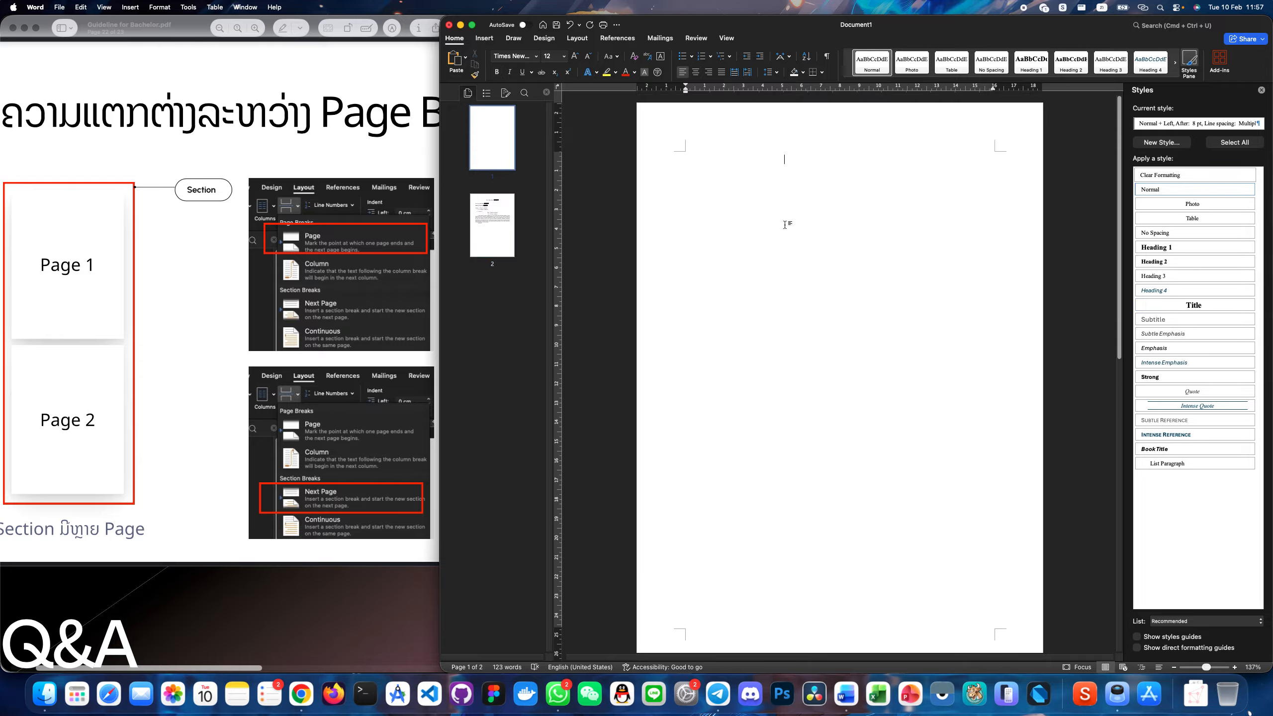
key("super+z")
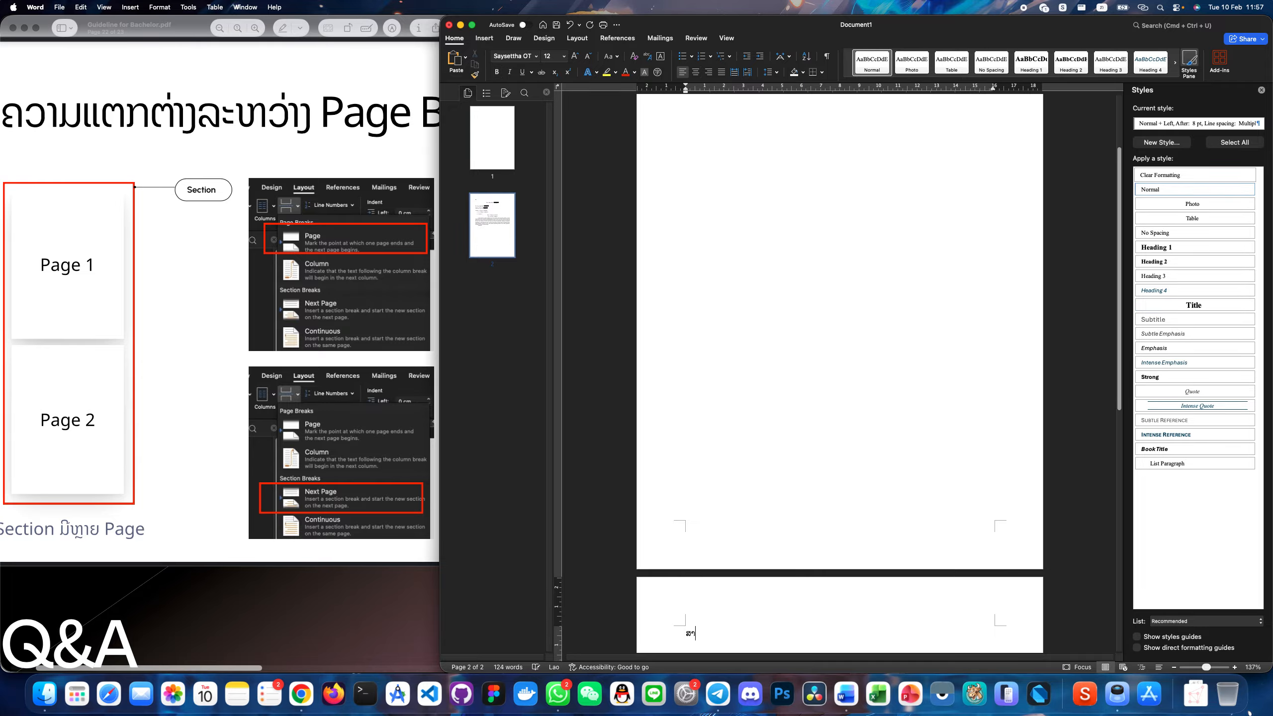
key("ctrl+space")
type("ສາລພຍ")
type("ານ")
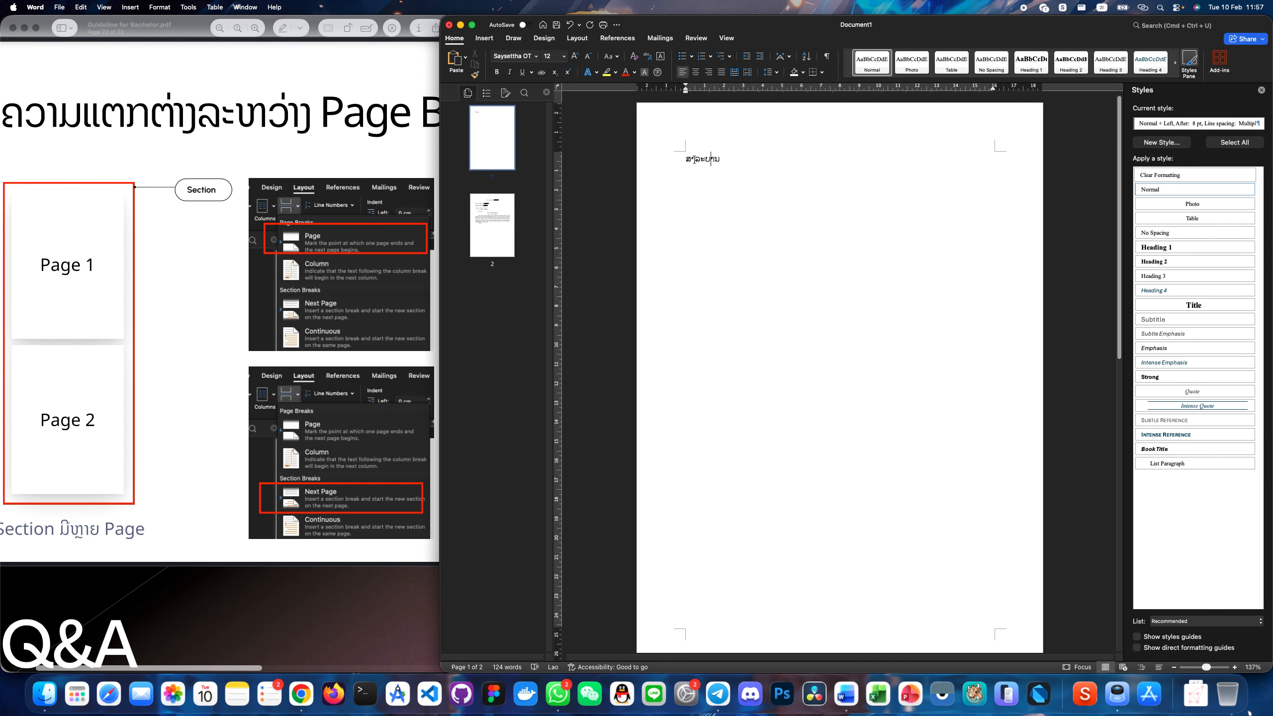
Step: Apply the Title style to "ສາລະບານ" and add a new justified line below it
left_click(1163, 301)
key("Return")
key("ctrl+space")
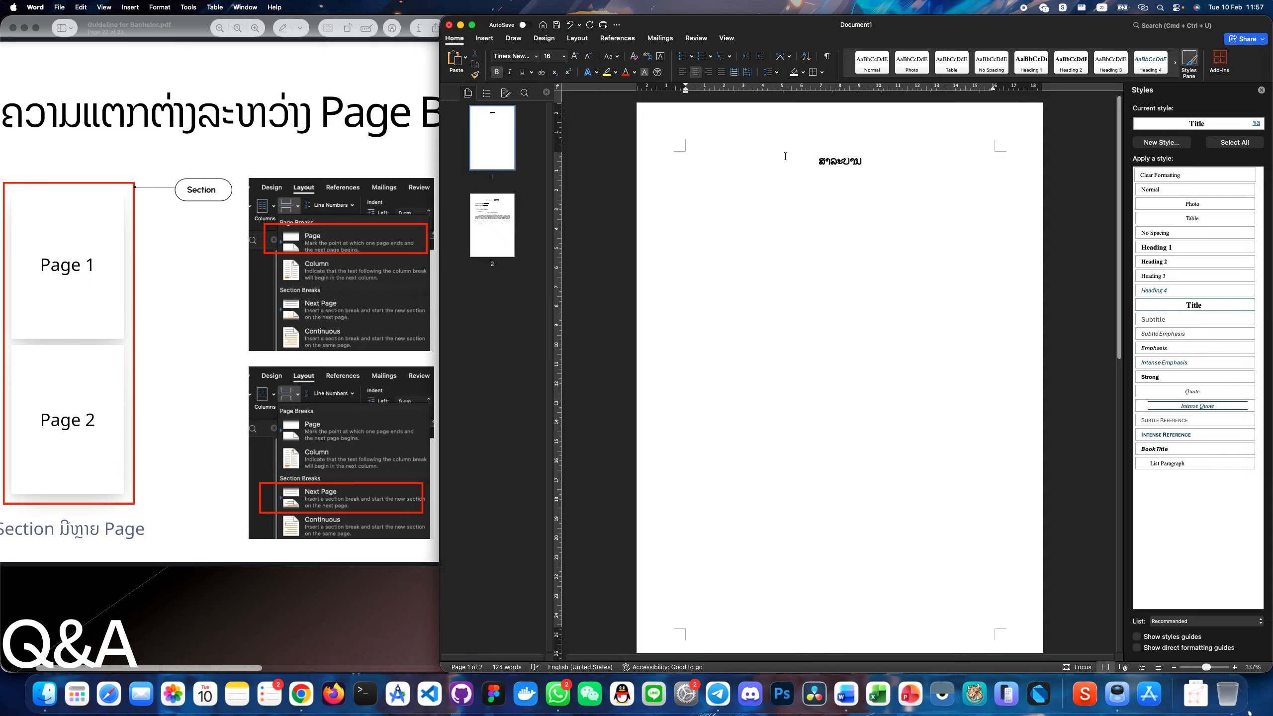
key("ctrl+space")
key("super+j")
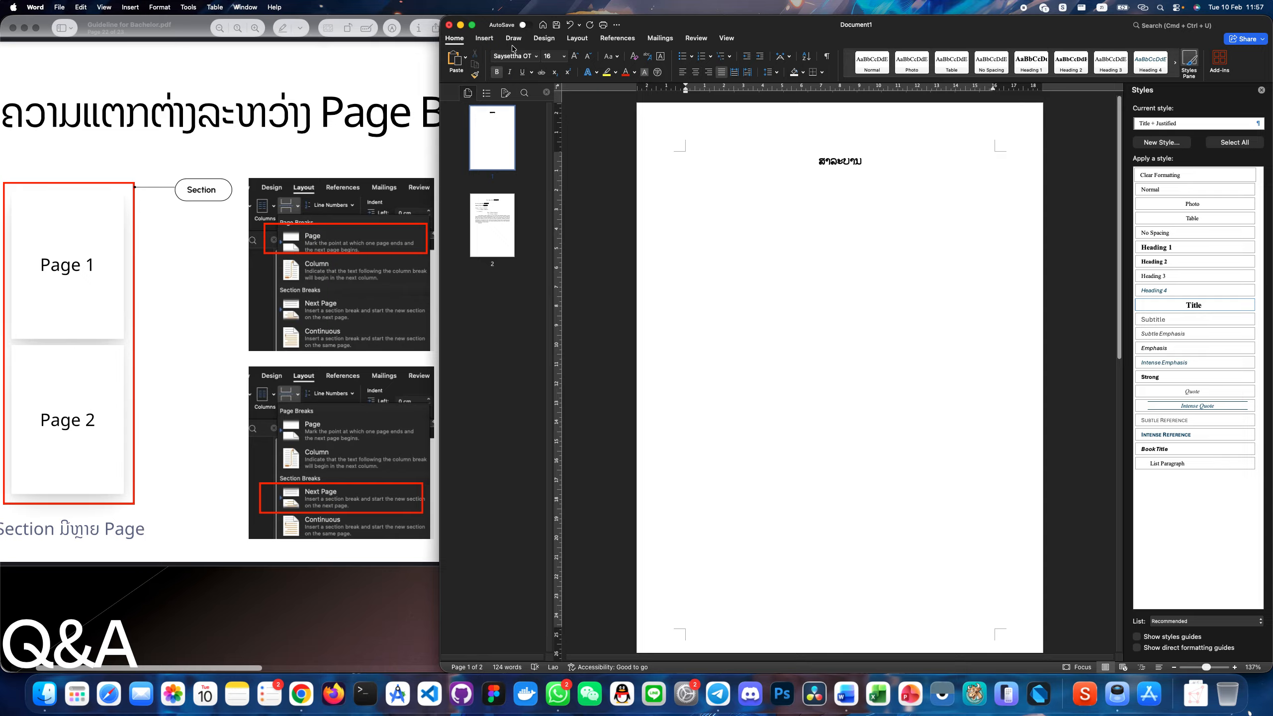
Step: Start a custom table of contents below "ສາລະບານ" and review its TOC styles without changing them
left_click(610, 40)
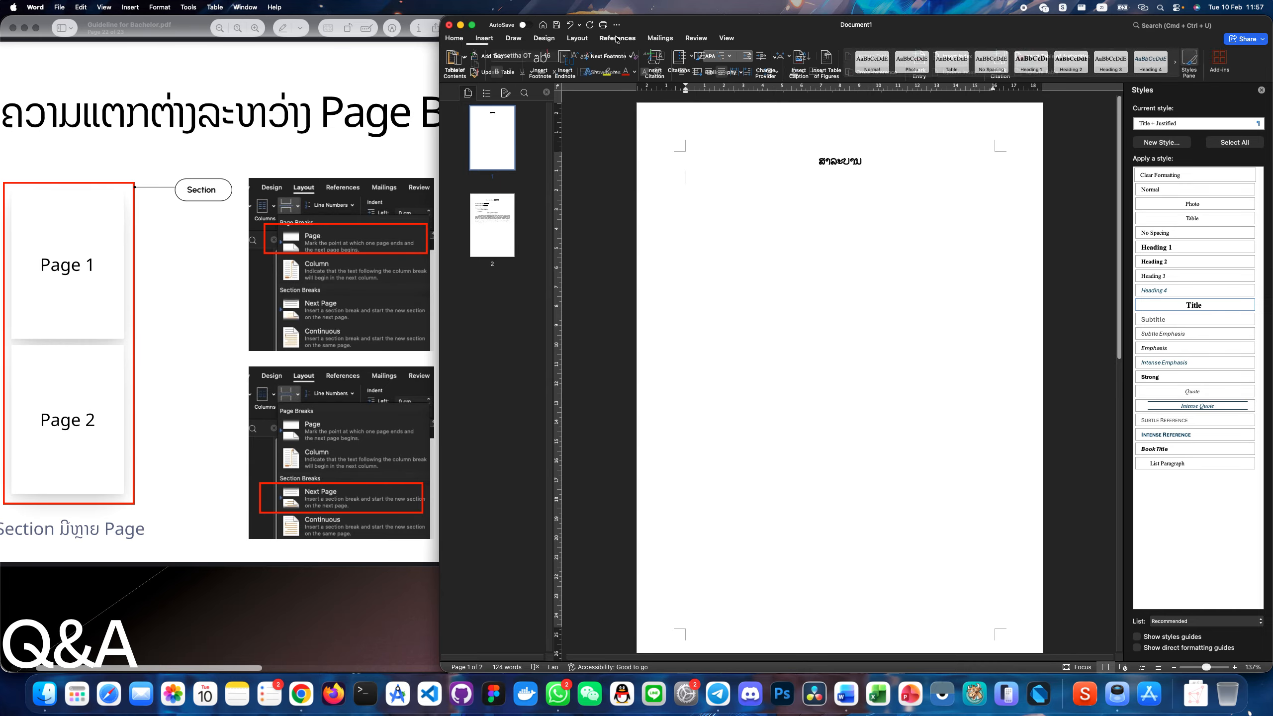
left_click(467, 59)
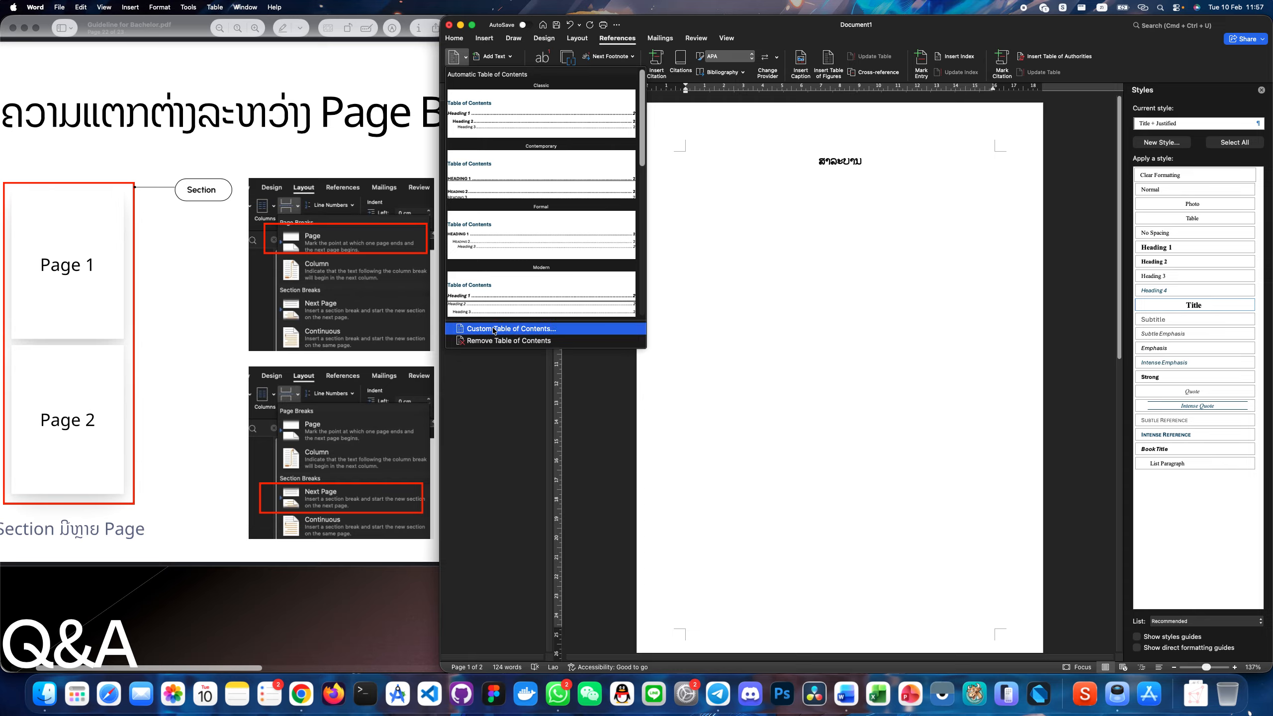
left_click(512, 330)
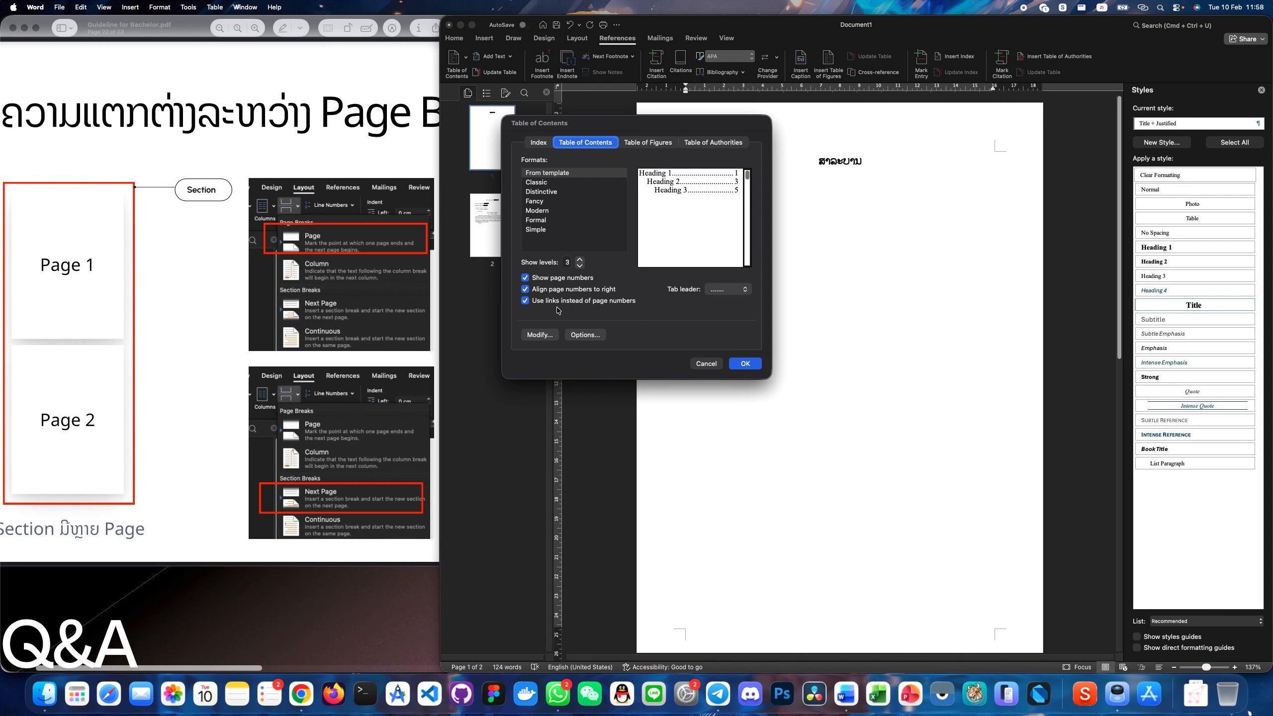
left_click(542, 338)
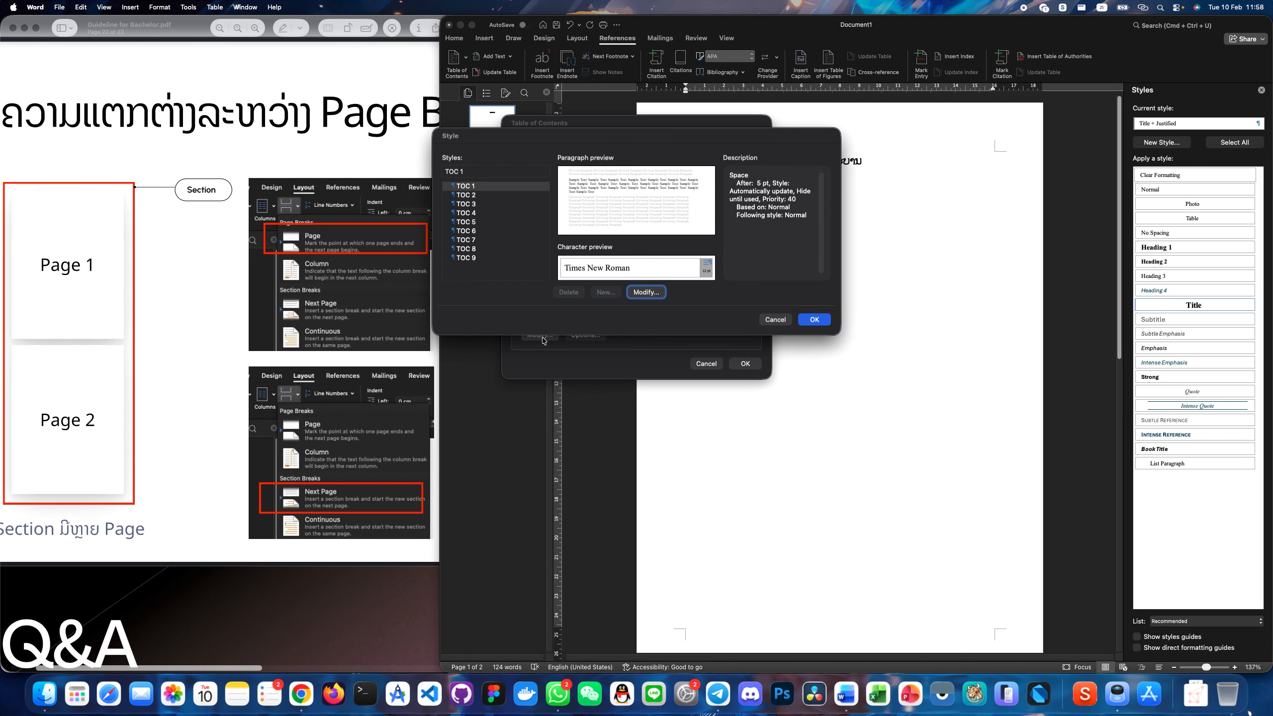
left_click(782, 319)
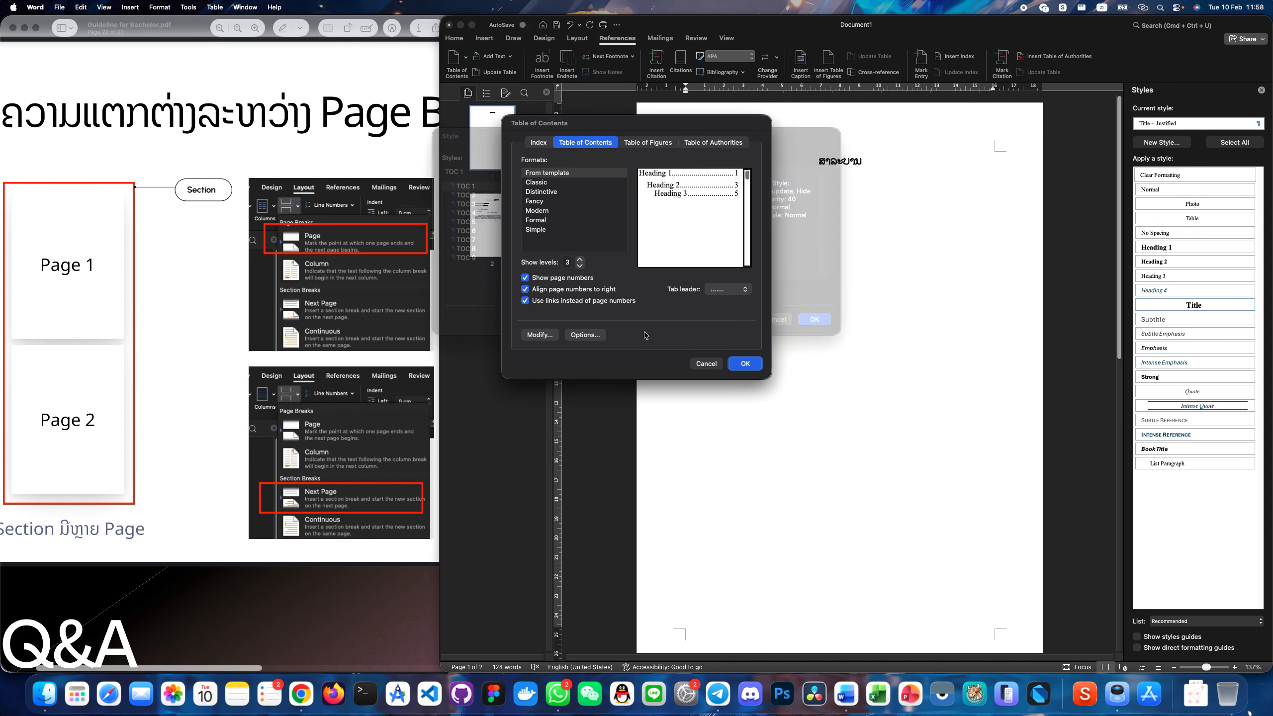
Step: Clear the TOC levels of Heading 1, Heading 2 and Heading 3 and assign level 1 to the Table style
left_click(591, 336)
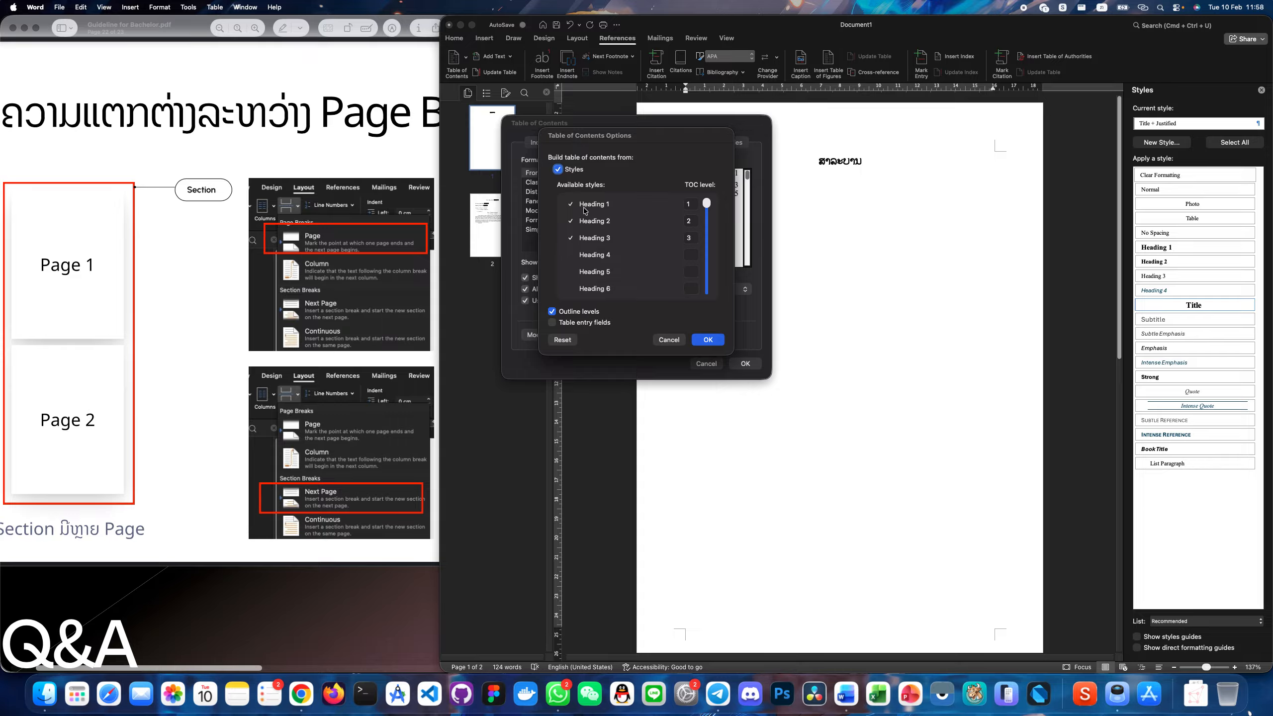
left_click(682, 205)
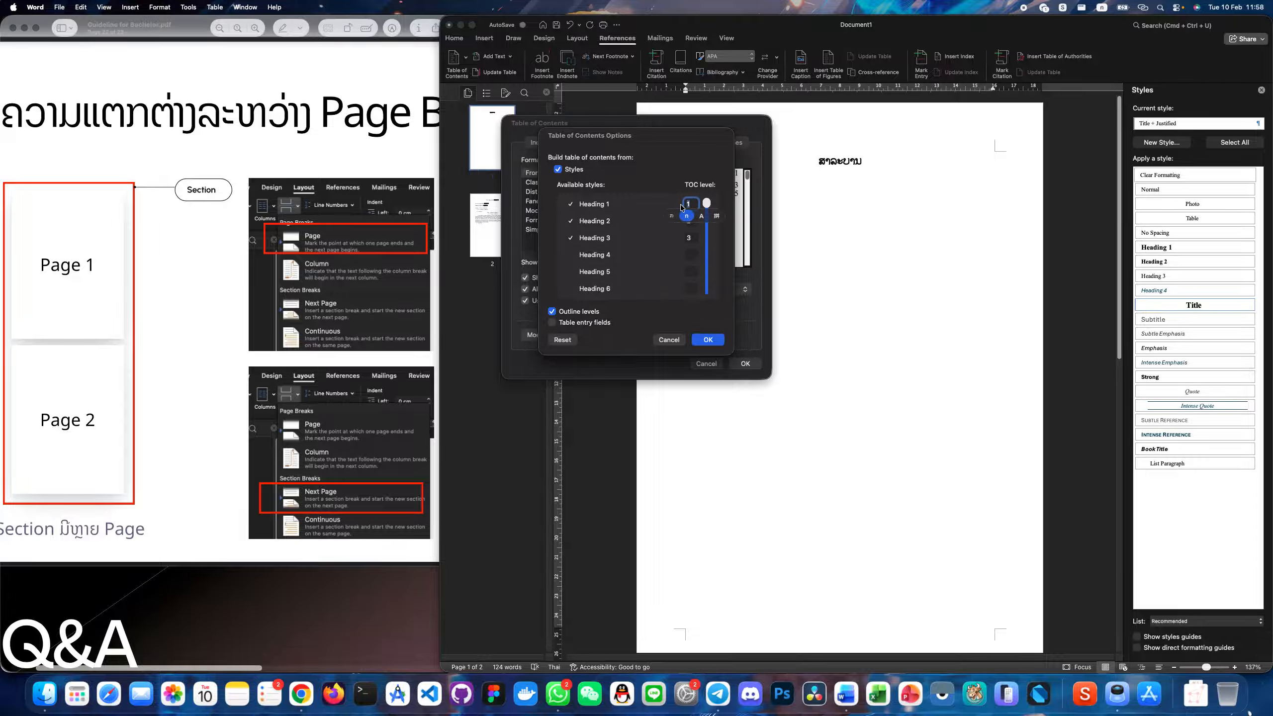
key("BackSpace")
left_click(682, 222)
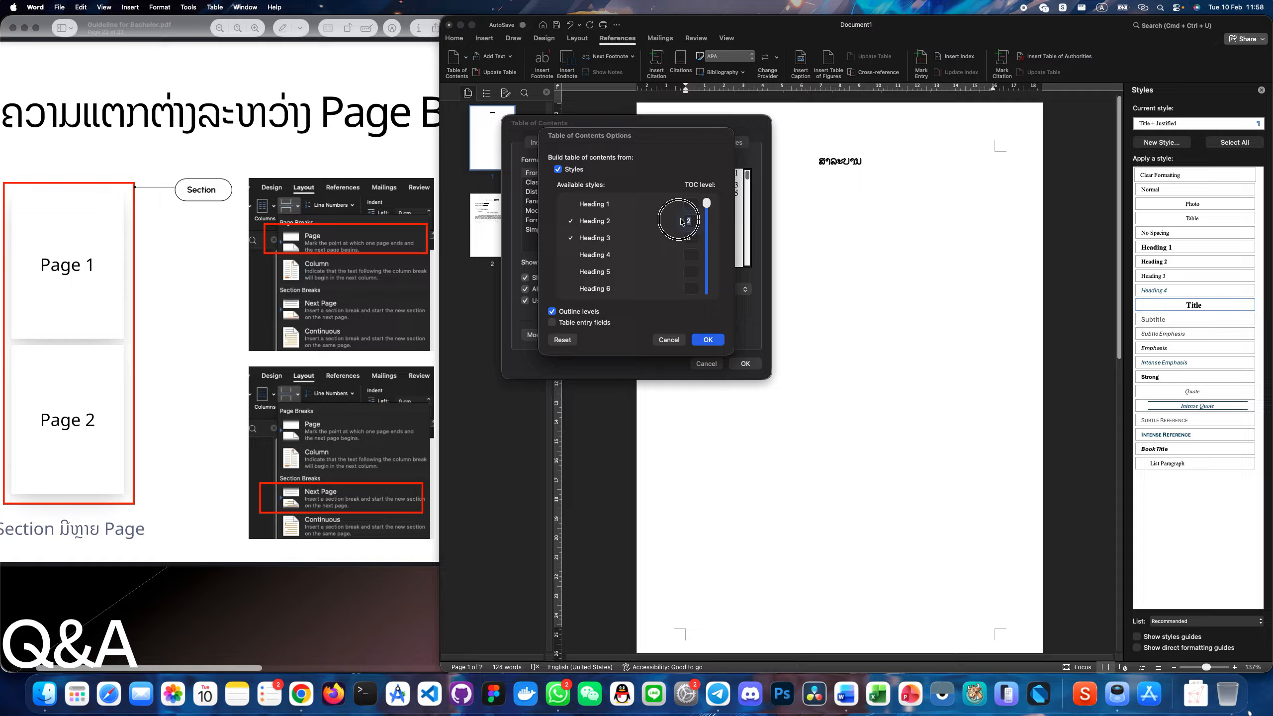
left_click(686, 237)
key("BackSpace")
left_click(691, 204)
mouse_move(705, 209)
left_mouse_down()
mouse_move(704, 286)
mouse_move(706, 203)
left_mouse_up()
left_click(692, 288)
type("1")
Step: Set Heading 1, Heading 2 and Heading 3 to TOC levels 2, 3 and 4 and insert the table of contents
left_click(691, 203)
type("2")
left_click(692, 221)
type("3")
left_click(694, 238)
type("4")
mouse_move(707, 203)
left_mouse_down()
mouse_move(707, 296)
mouse_move(707, 203)
left_mouse_up()
left_click(707, 341)
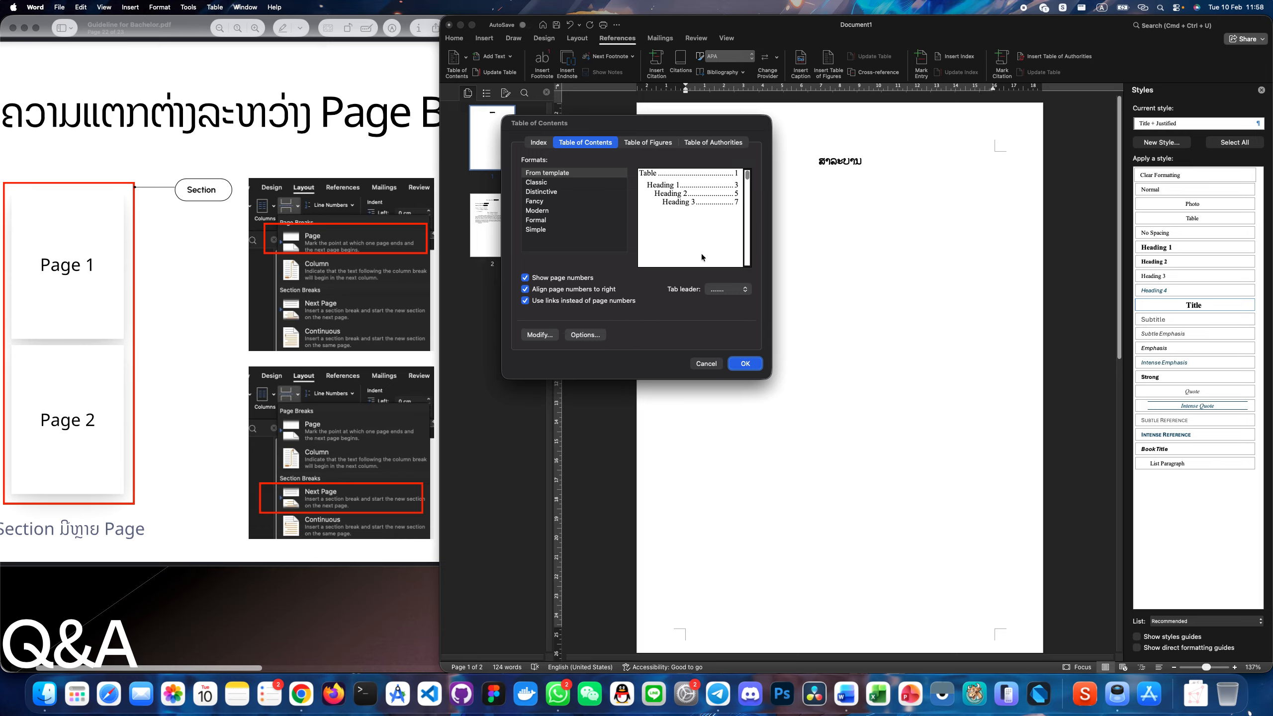
left_click(745, 363)
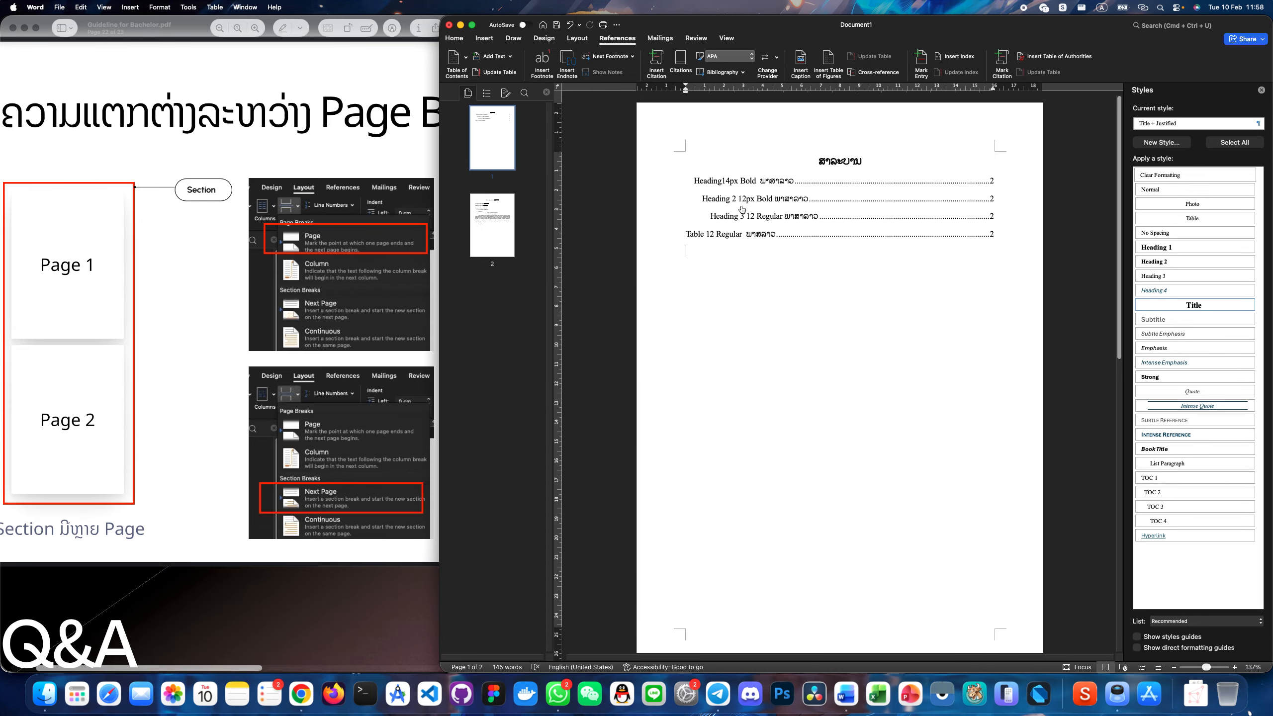
Step: Rebuild the custom table of contents with the Title style at level 1 instead of Table, replacing the existing one
left_click(689, 180)
left_click(456, 59)
left_click(509, 329)
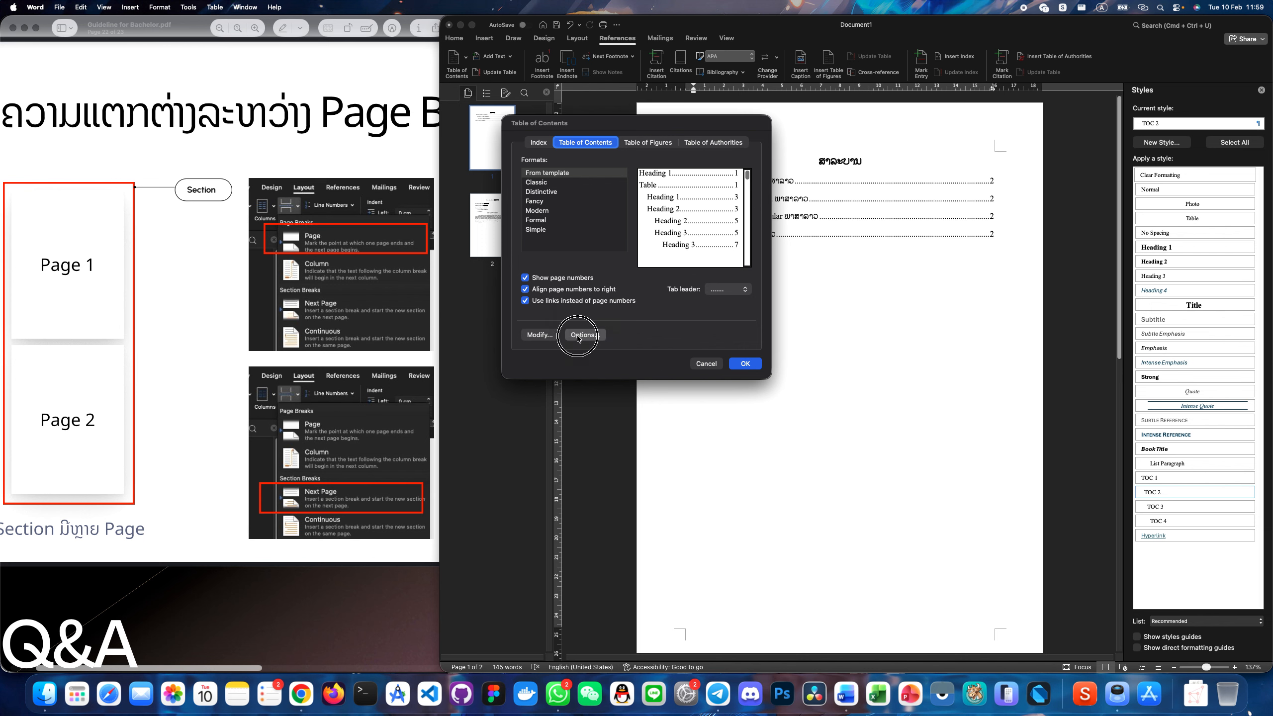
left_click(584, 336)
scroll(700, 214, "down", 5)
left_click(677, 270)
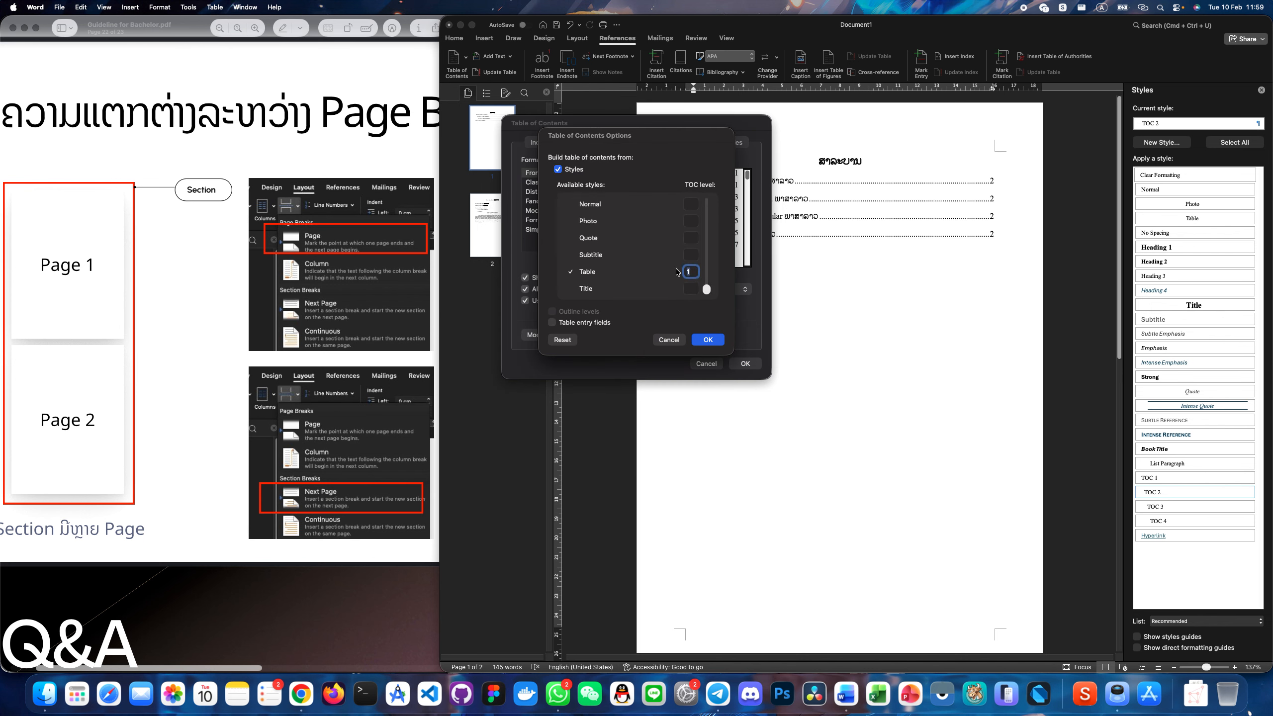
left_click(689, 288)
type("1")
left_click(708, 339)
left_click(744, 364)
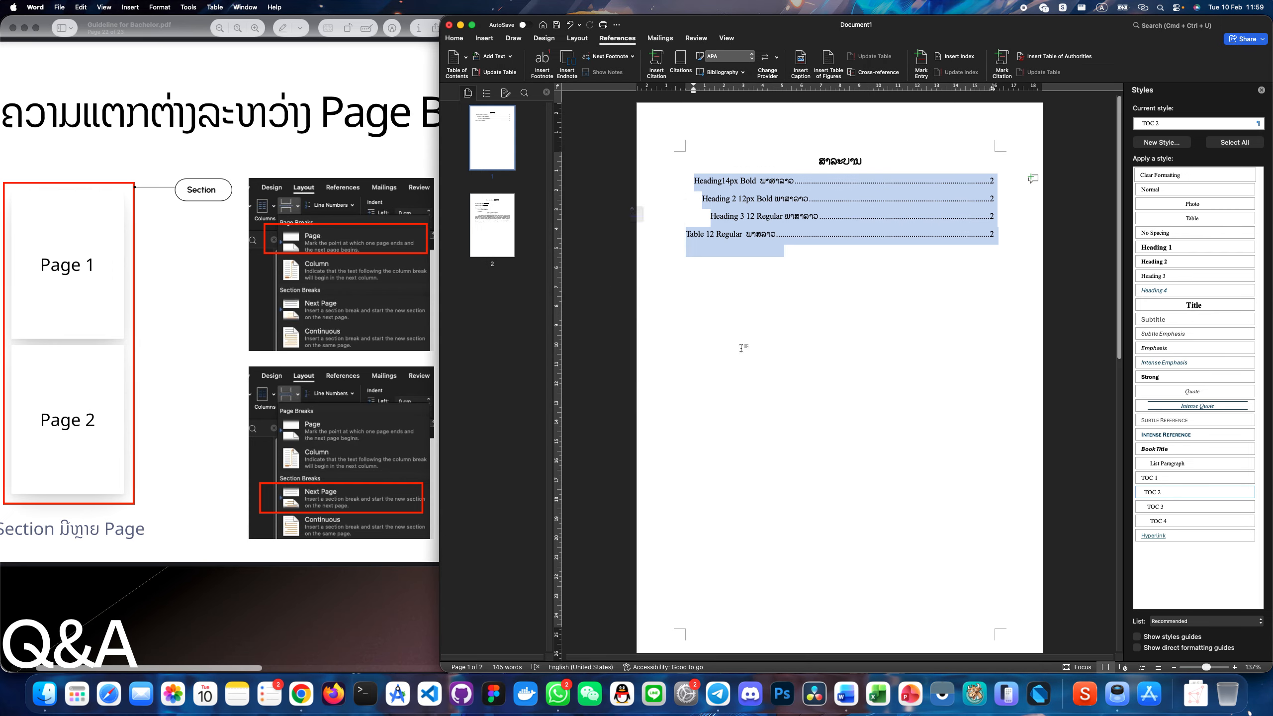
left_click(663, 234)
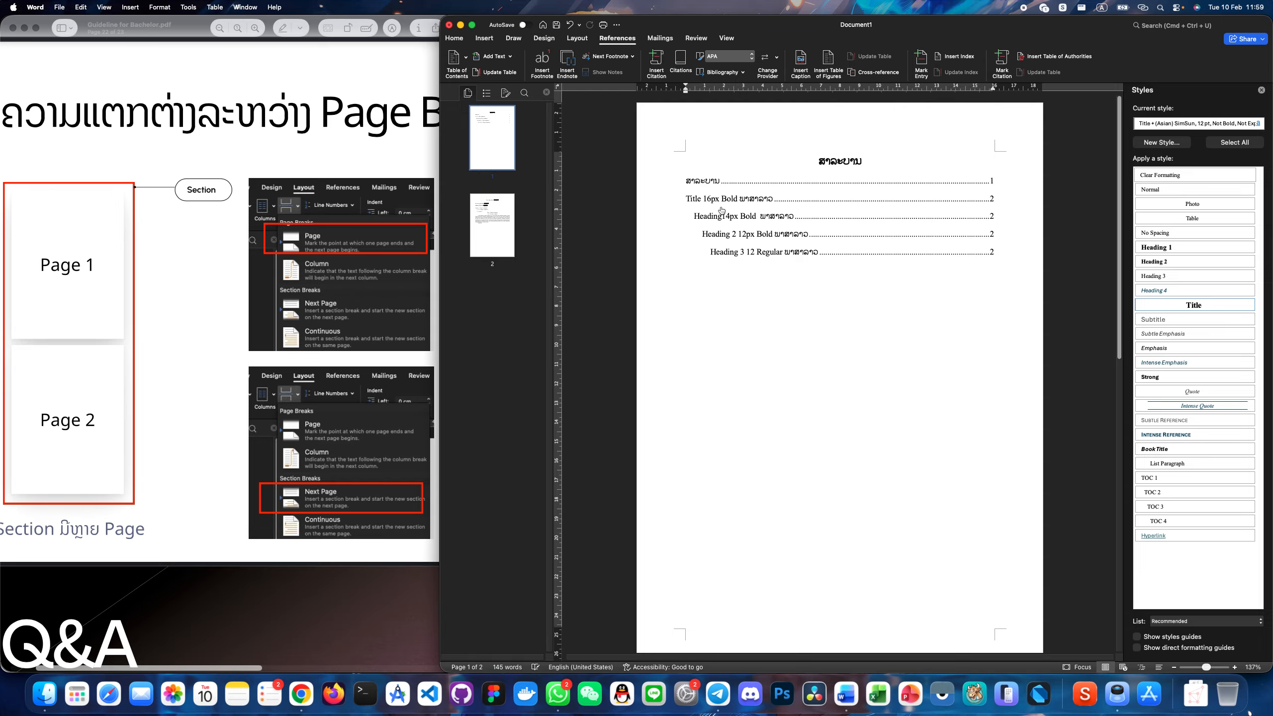
Step: Follow the table of contents entries for the title and heading lines to check their links
left_click(706, 182)
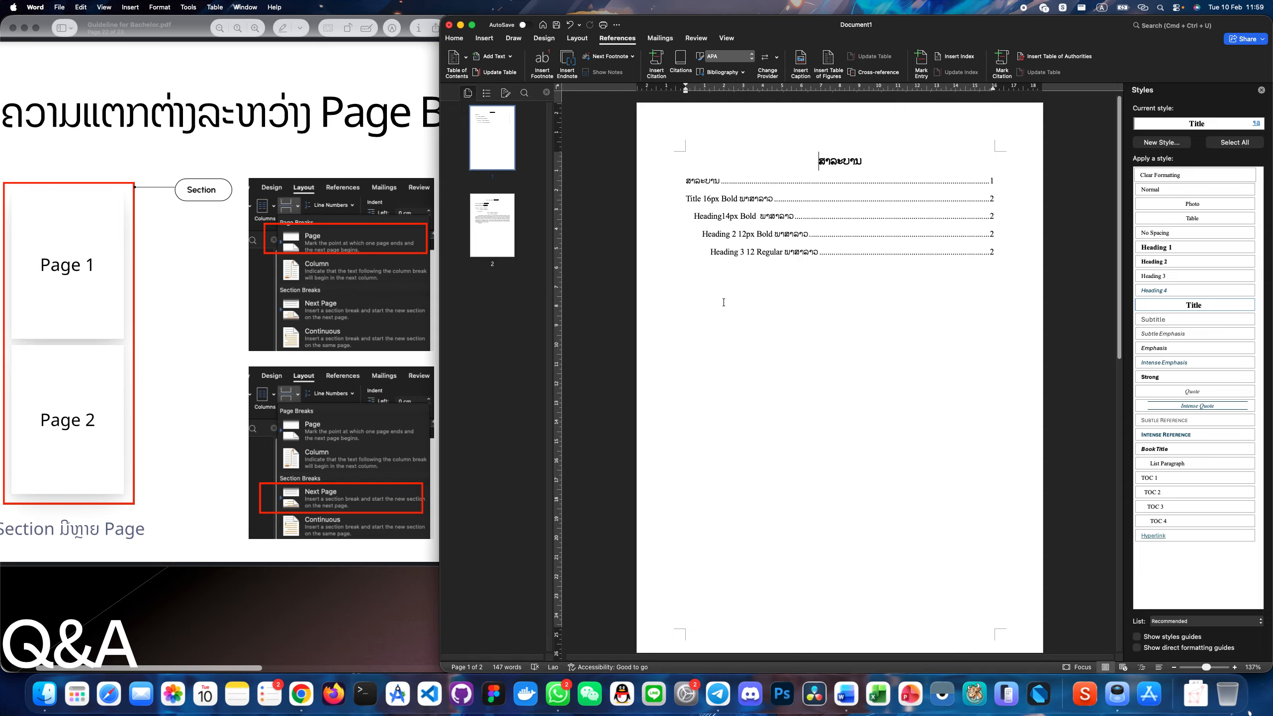
left_click(721, 200)
scroll(785, 331, "up", 10)
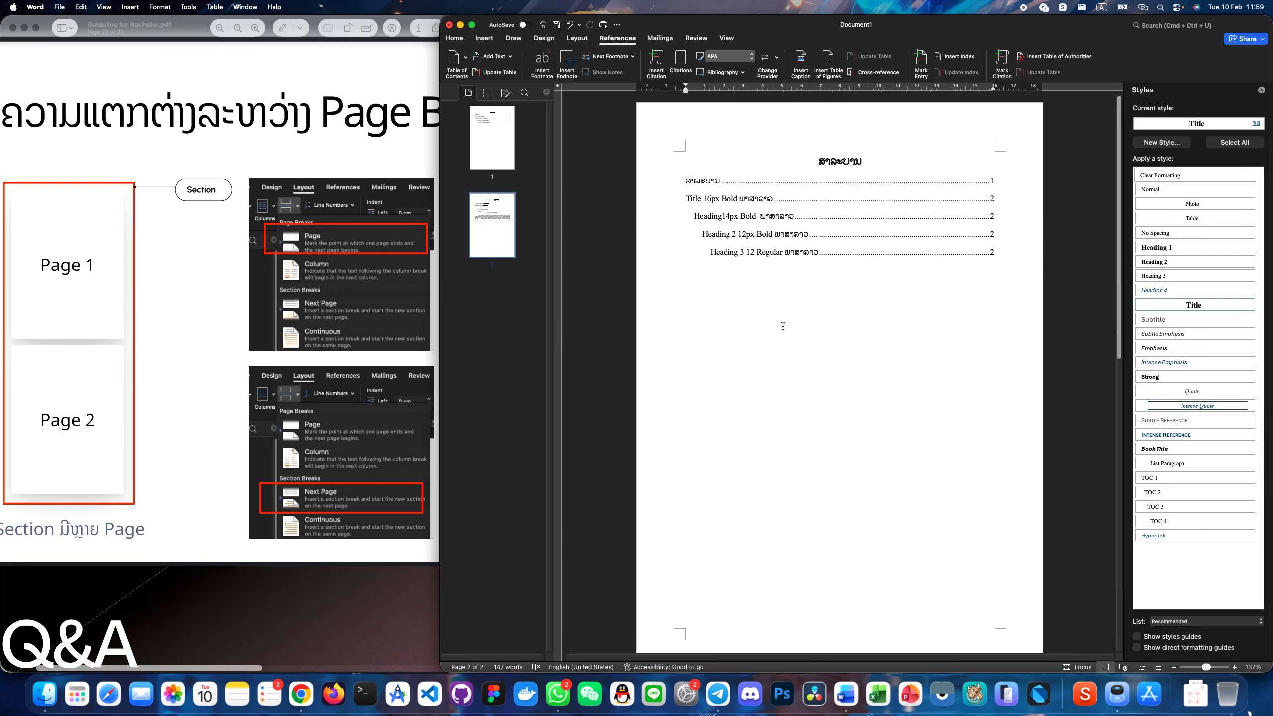
left_click(724, 216)
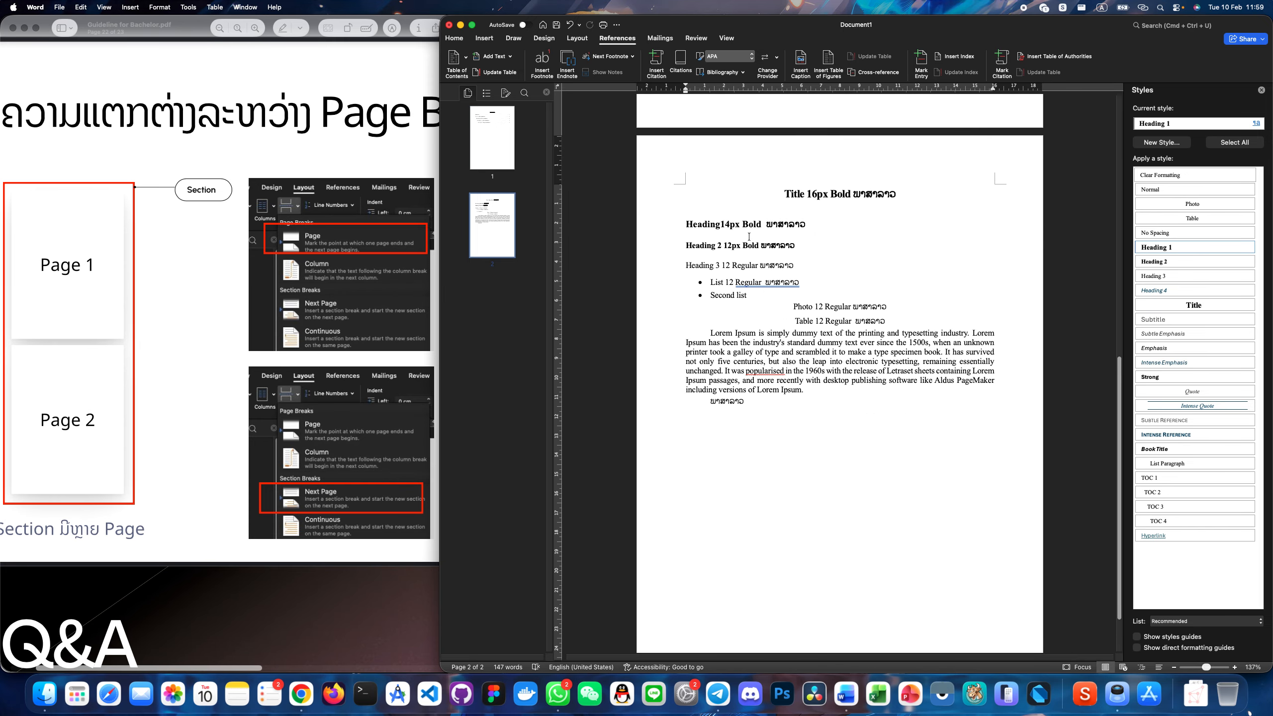
scroll(750, 237, "up", 10)
left_click(728, 220)
scroll(765, 391, "up", 10)
left_click(744, 249)
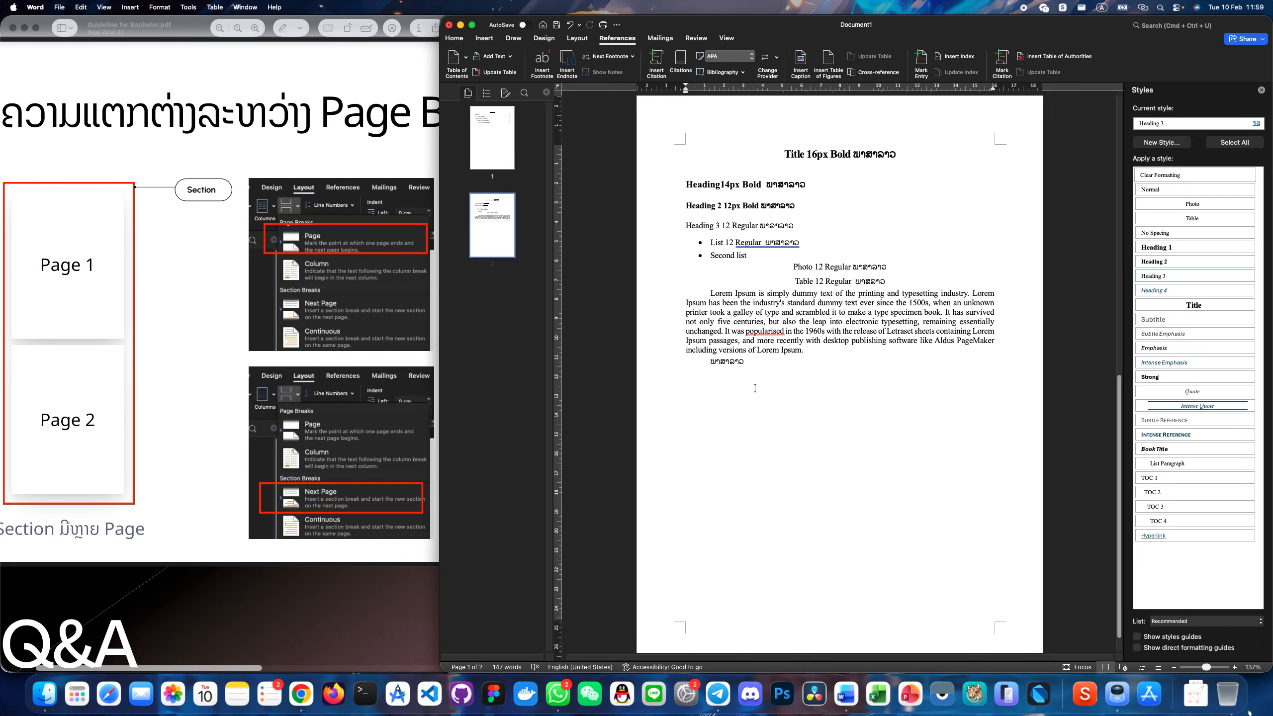
Step: Add the line "Heading 1 (2)" below the last Lao text on page 2 and apply the Heading 1 style
left_click(779, 387)
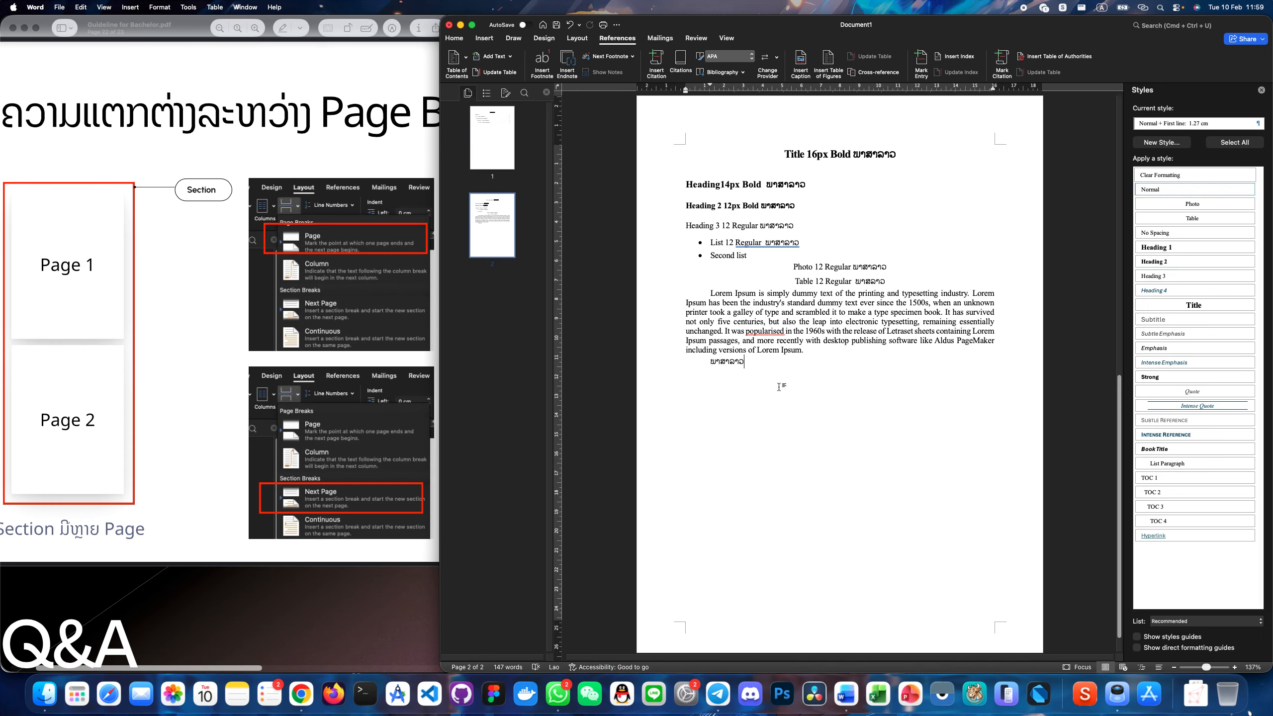
key("BackSpace")
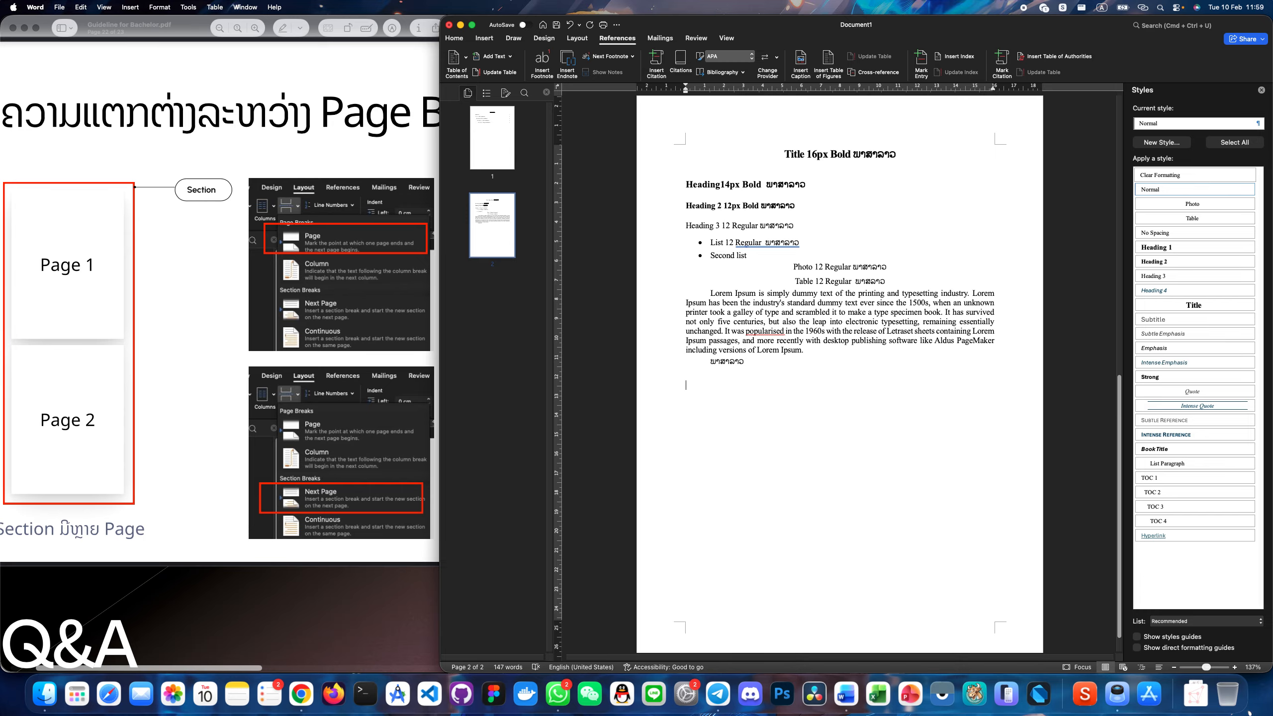
type("Dea")
key("BackSpace")
key("BackSpace")
key("BackSpace")
type("Headking 1 (2")
left_click(1208, 247)
Step: Update the entire table of contents to include the new heading
scroll(861, 377, "up", 10)
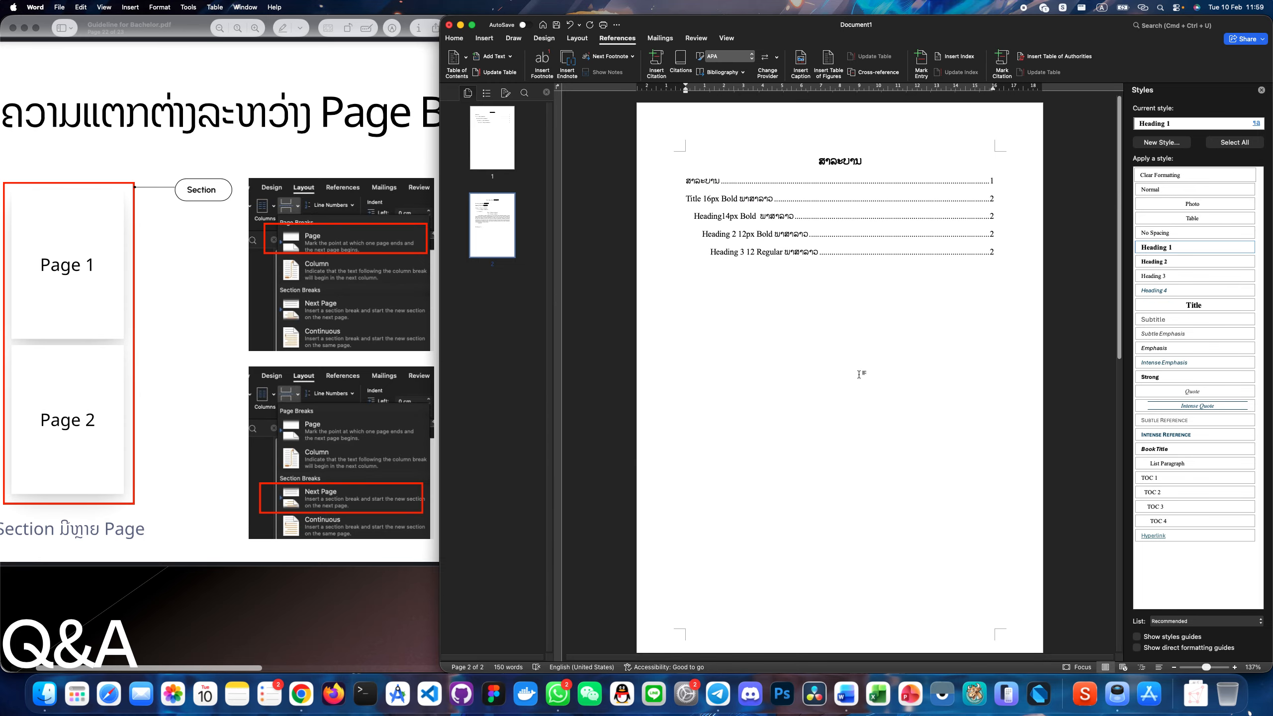
right_click(808, 240)
left_click(834, 330)
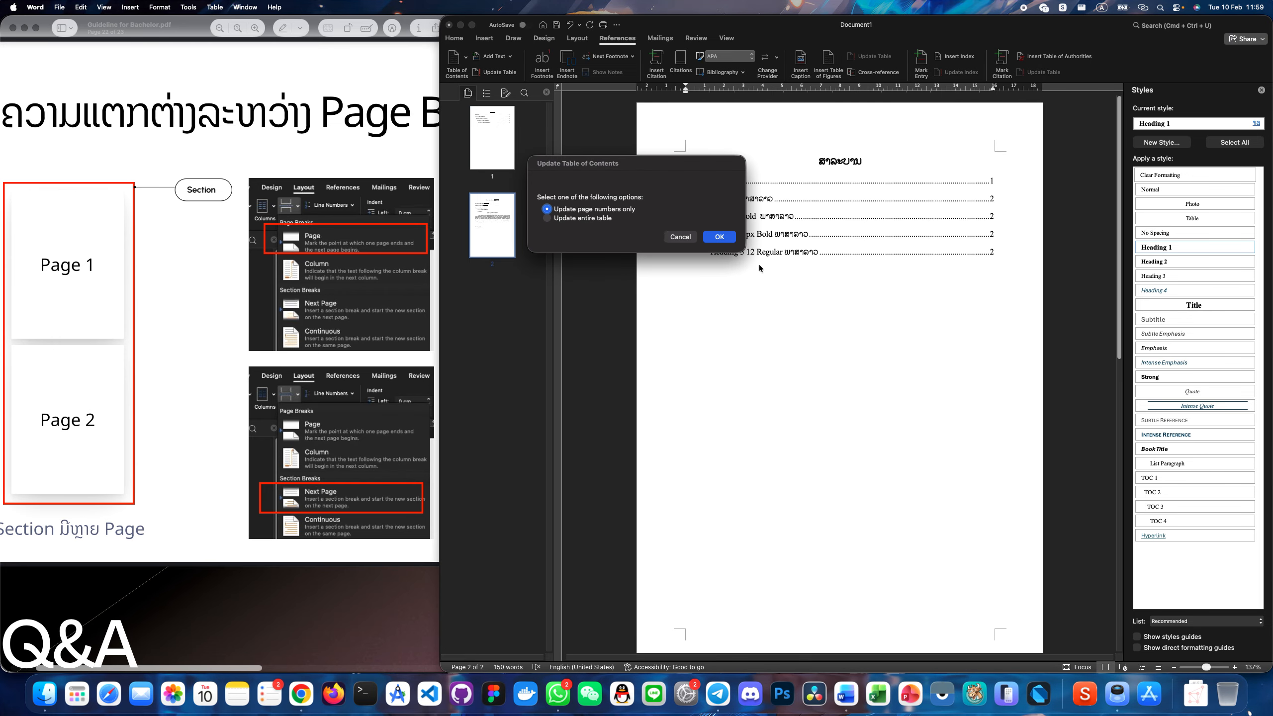
left_click(607, 220)
left_click(725, 236)
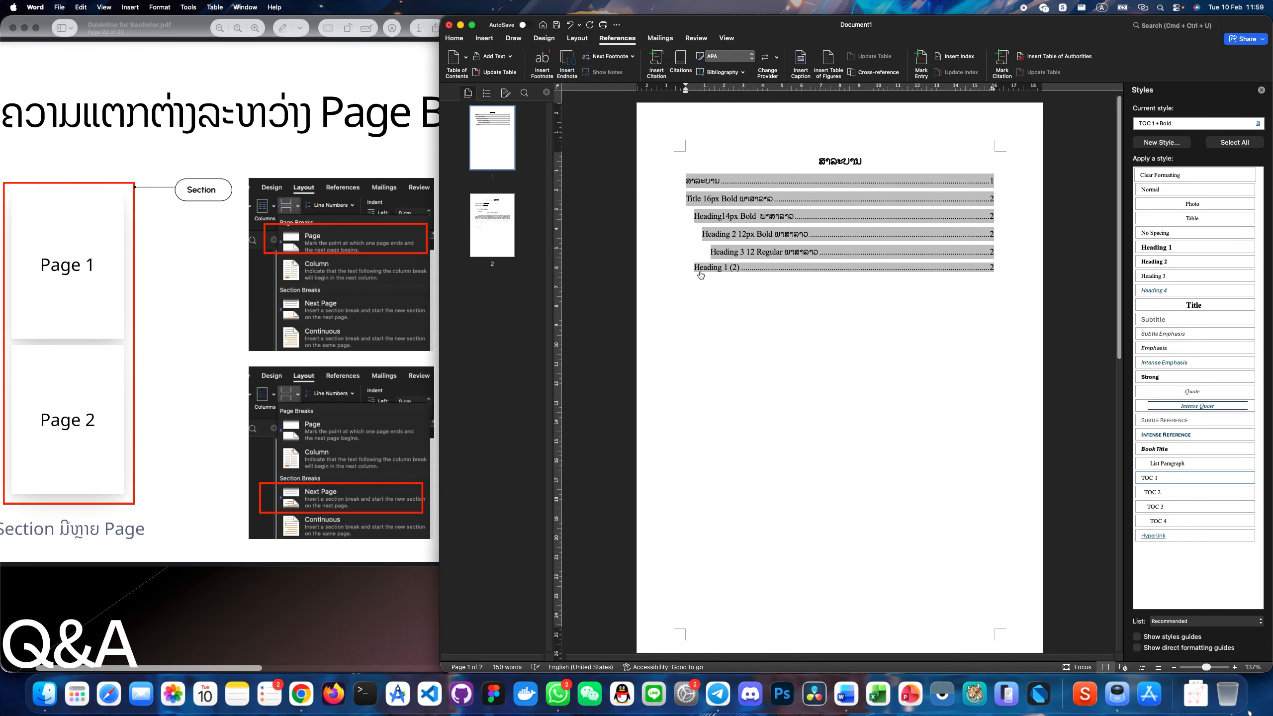
Step: Follow the "Heading 1 (2)" and "Heading14px Bold" entries and compare the headings with their listed page numbers
left_click(701, 274)
scroll(743, 371, "up", 10)
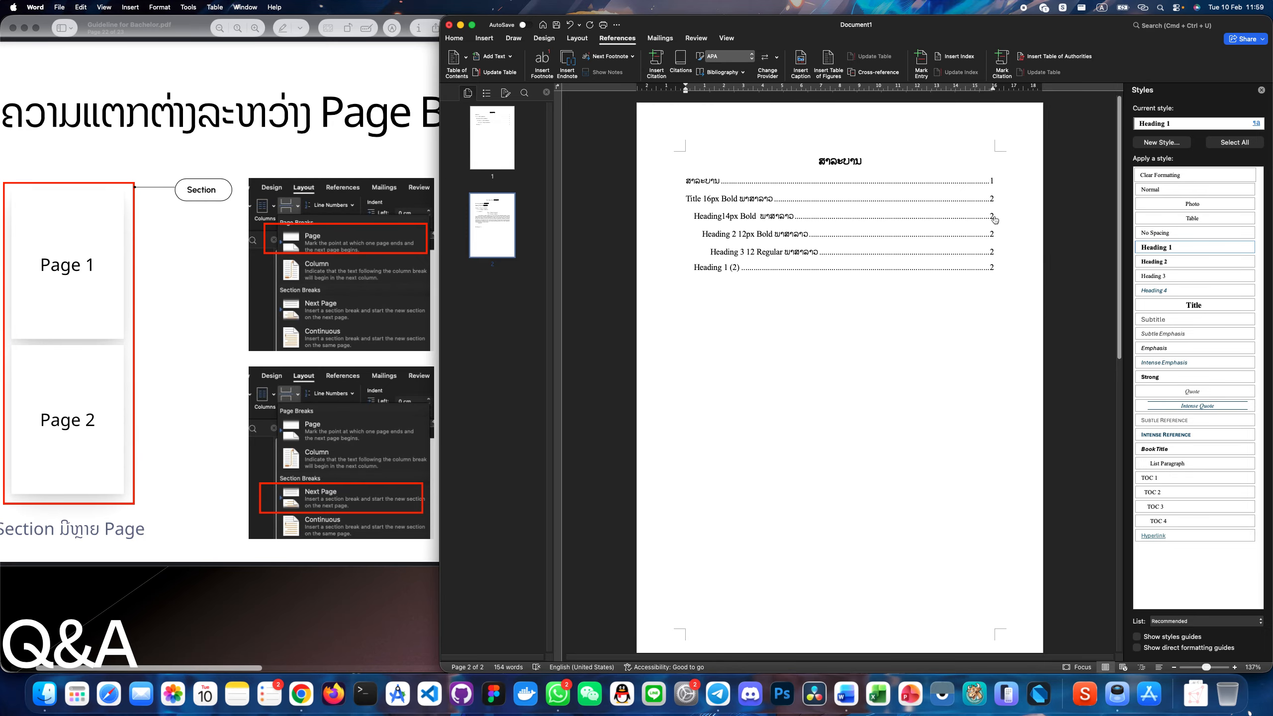
scroll(957, 352, "down", 10)
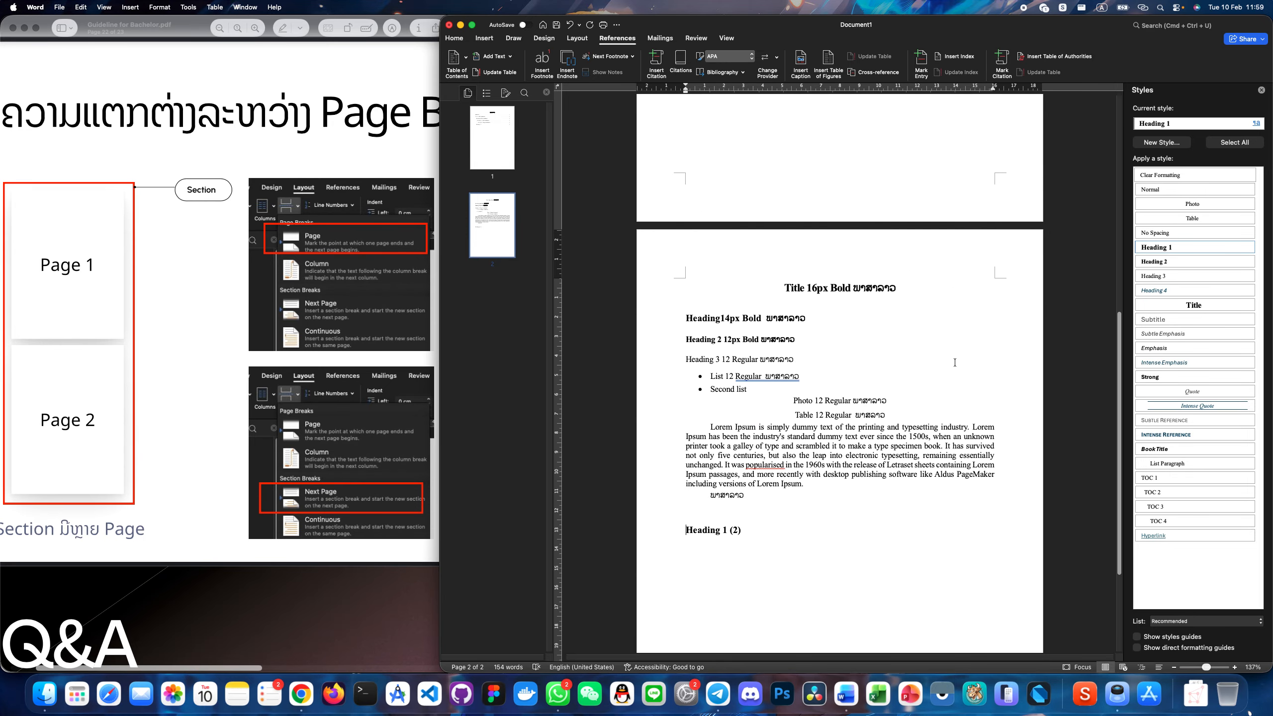
scroll(797, 419, "up", 10)
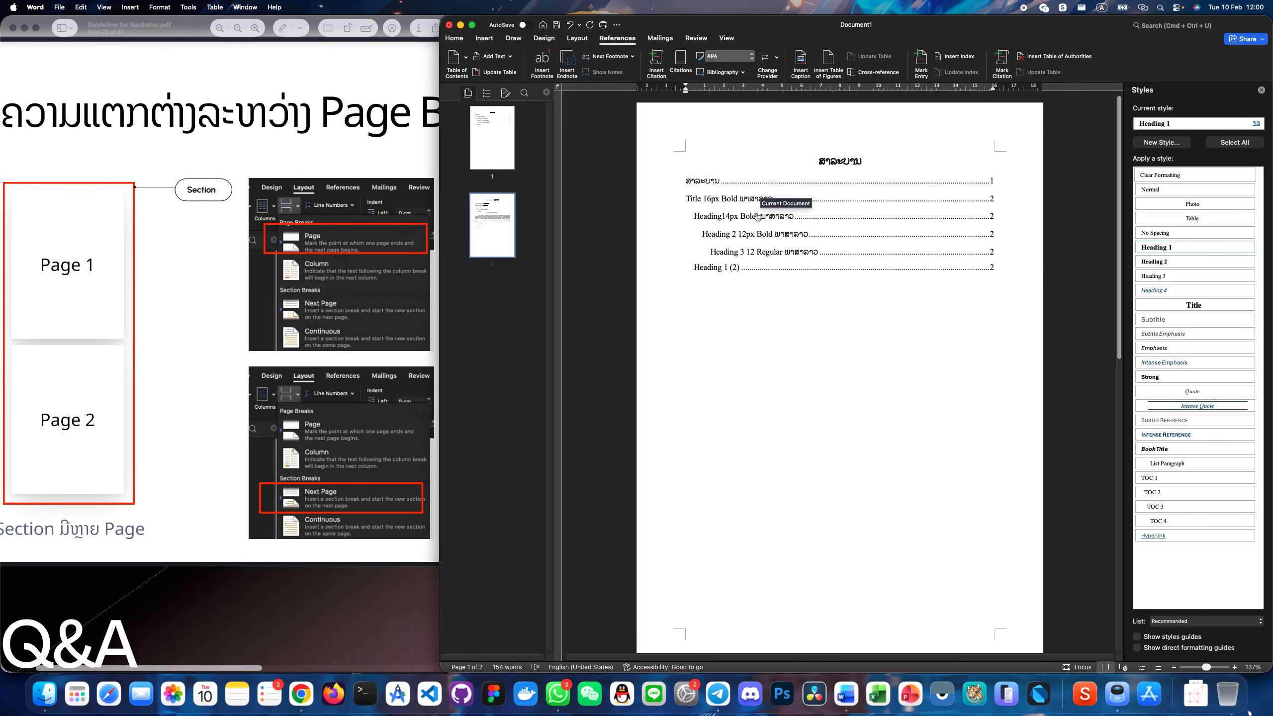
left_click(758, 217)
scroll(902, 281, "up", 10)
Step: Insert a page break after "Heading 1 (2)" and enter "ບົດທີ 2" on the new page
scroll(901, 324, "down", 10)
key("super+Return")
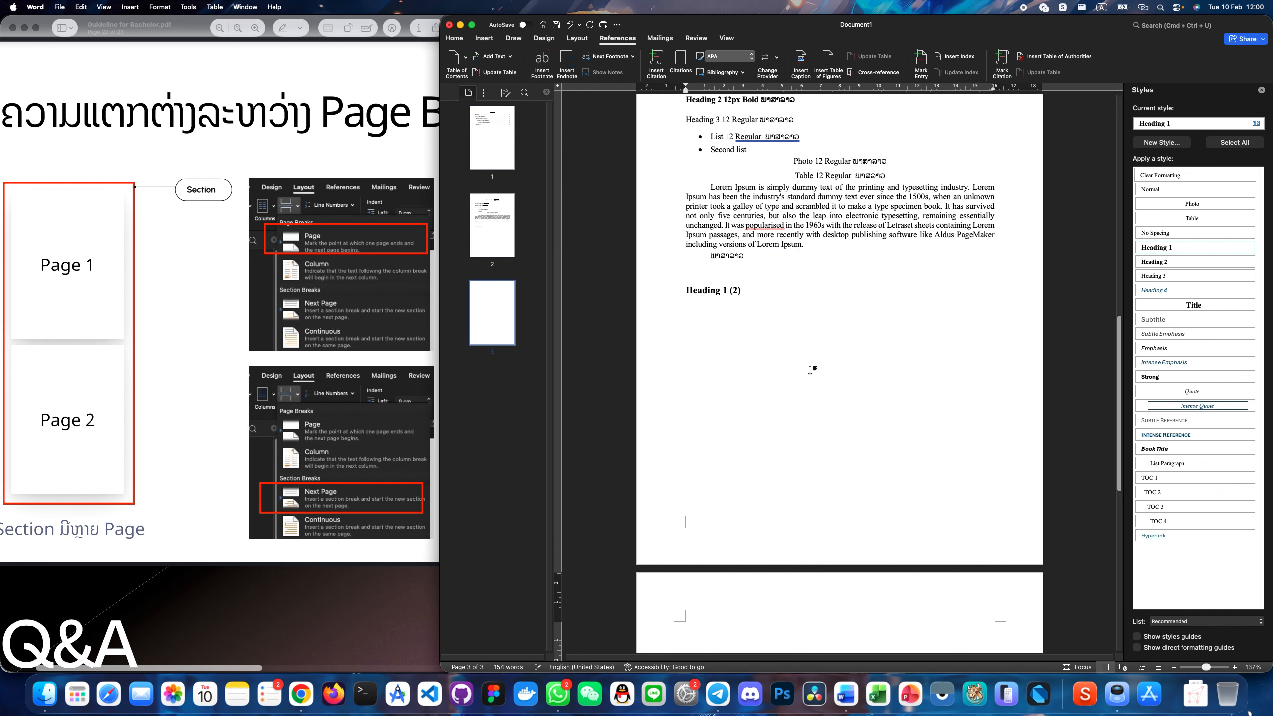
key("ctrl+space")
type("ບົດທີ2")
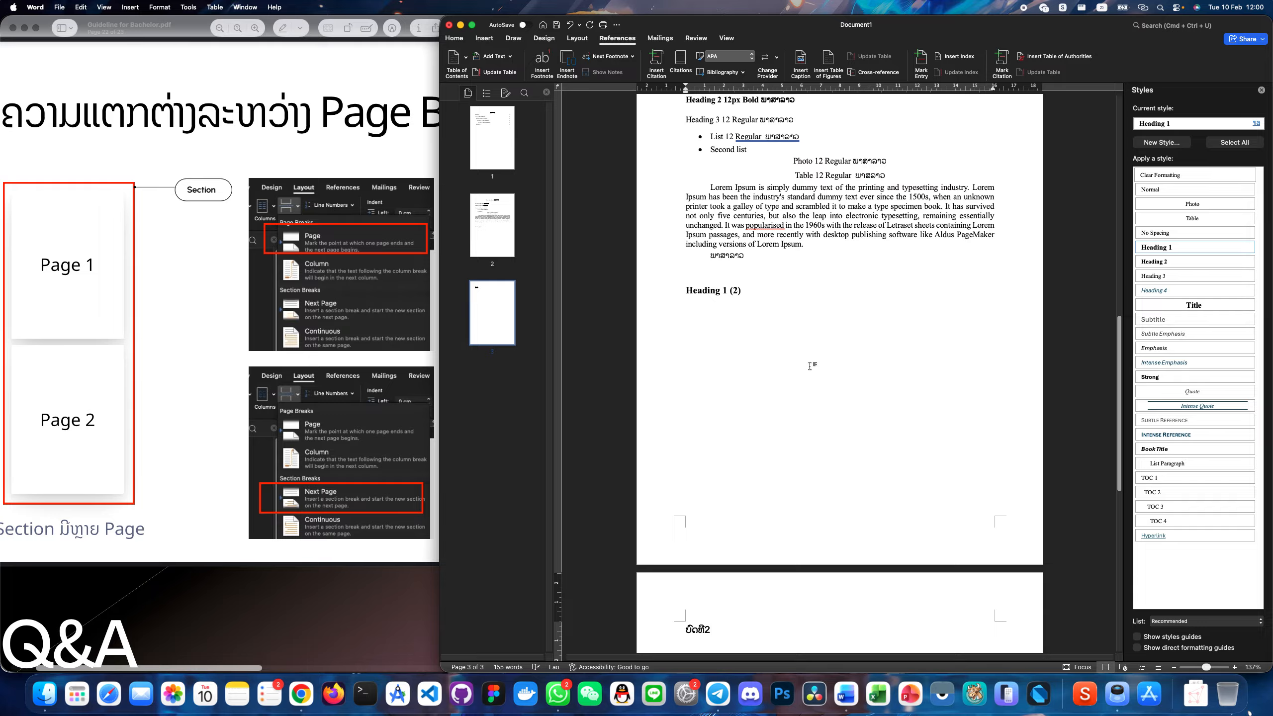
key("BackSpace")
key("ctrl+space")
scroll(806, 375, "down", 5)
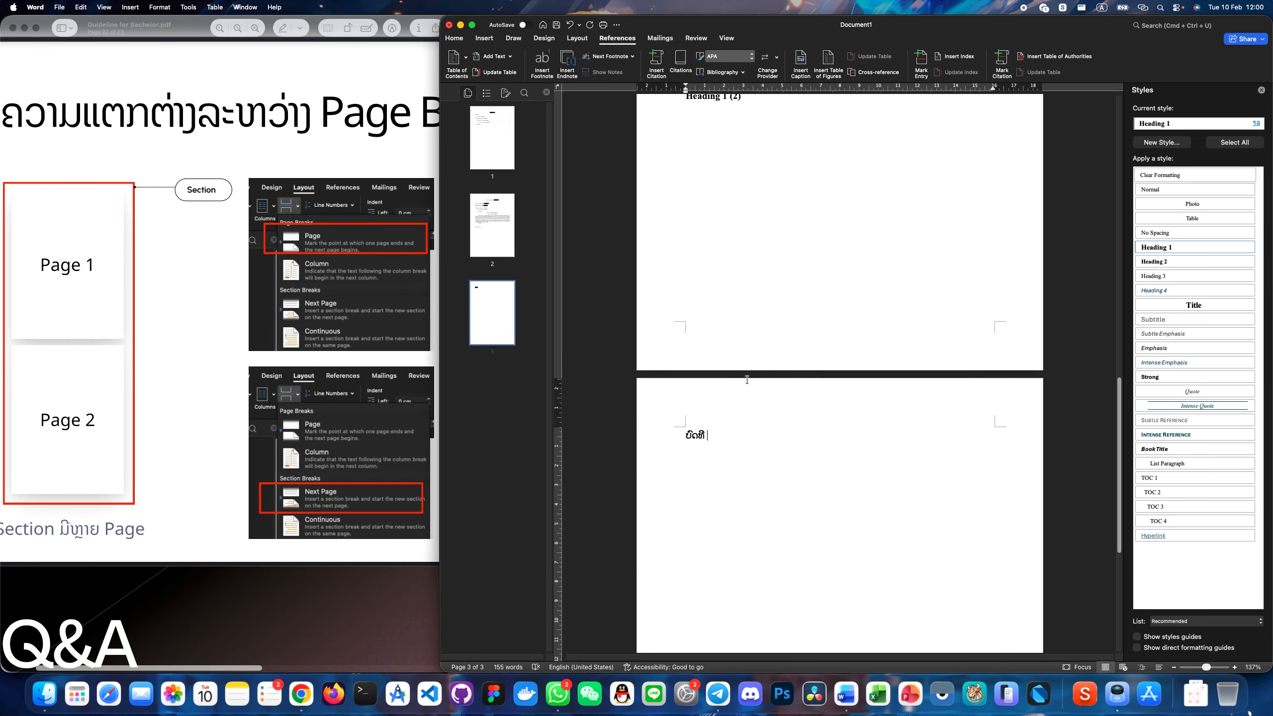
type("2")
Step: Apply the Title style to "ບົດທີ 2"
triple_click(696, 434)
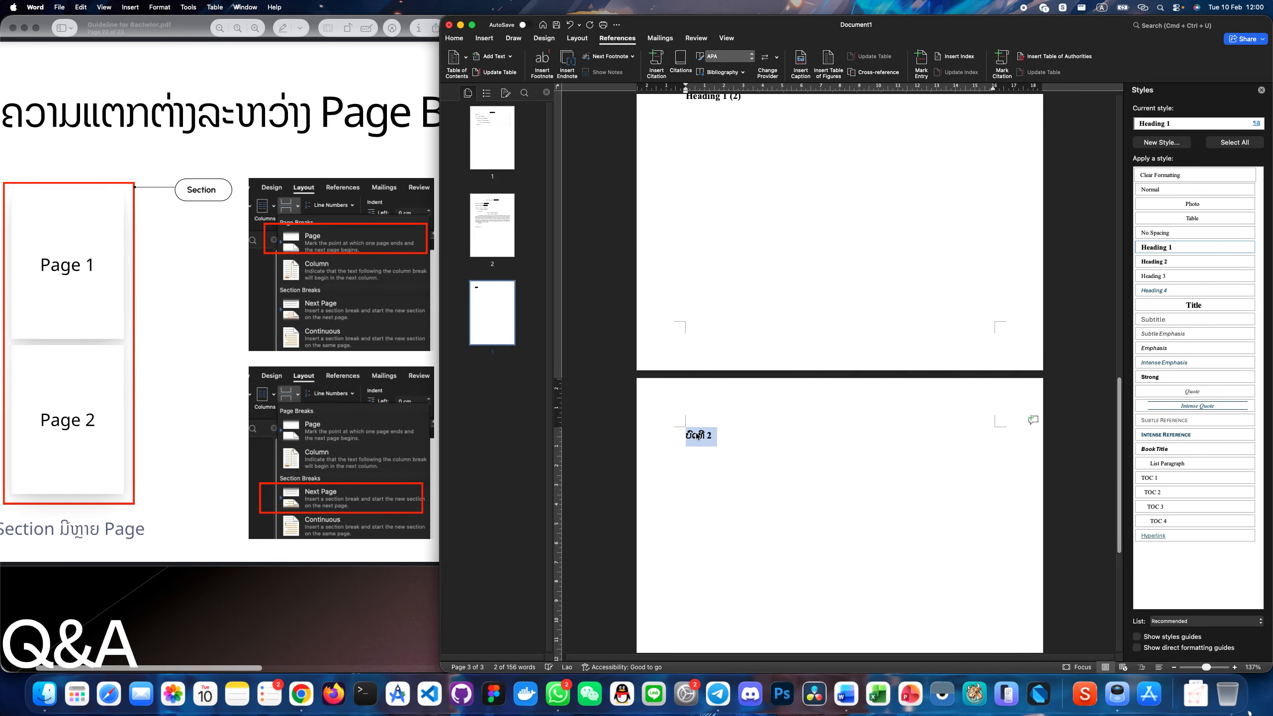
left_click(697, 435)
left_click_drag(682, 433, 714, 436)
left_click(714, 436)
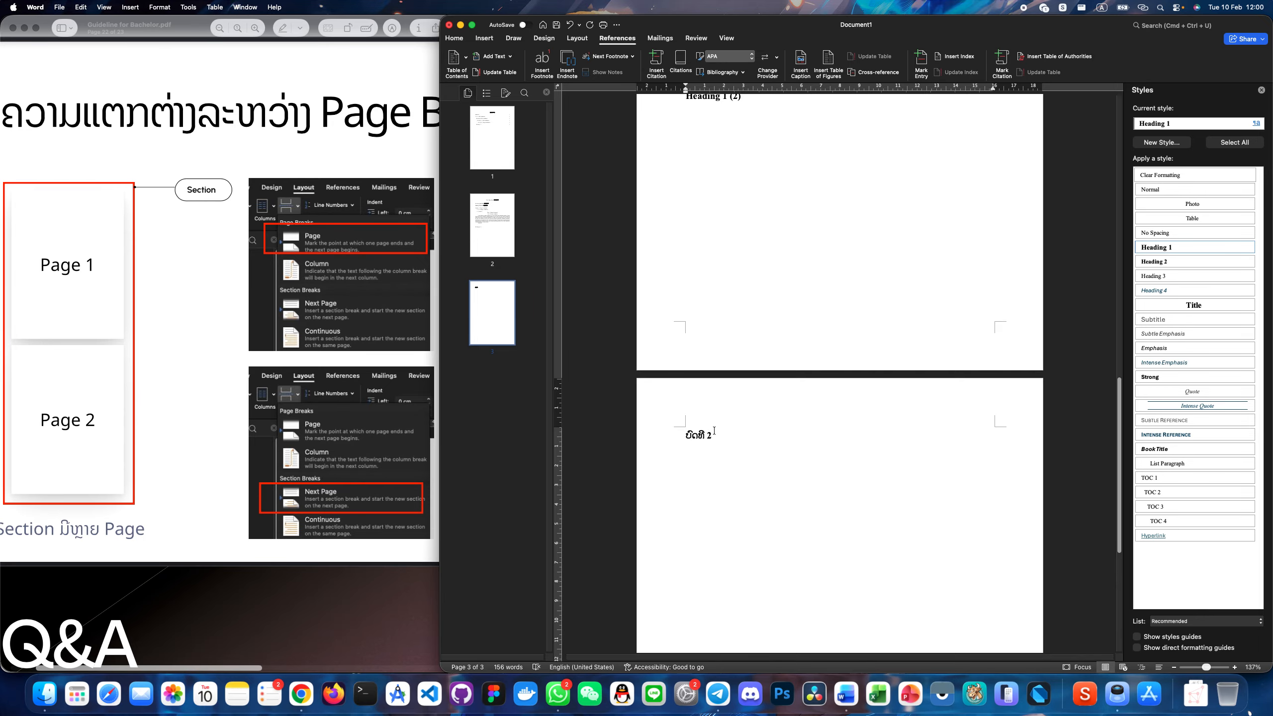
scroll(702, 441, "up", 3)
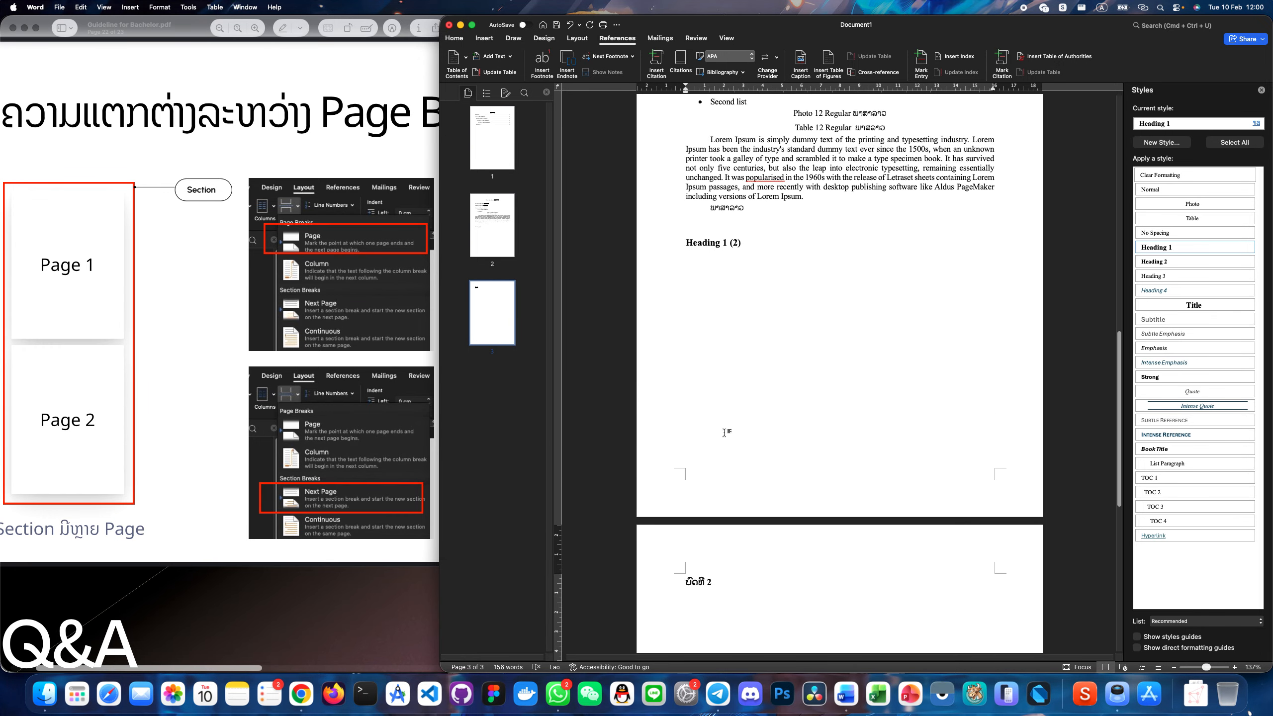
scroll(705, 452, "down", 2)
left_click_drag(683, 461, 716, 464)
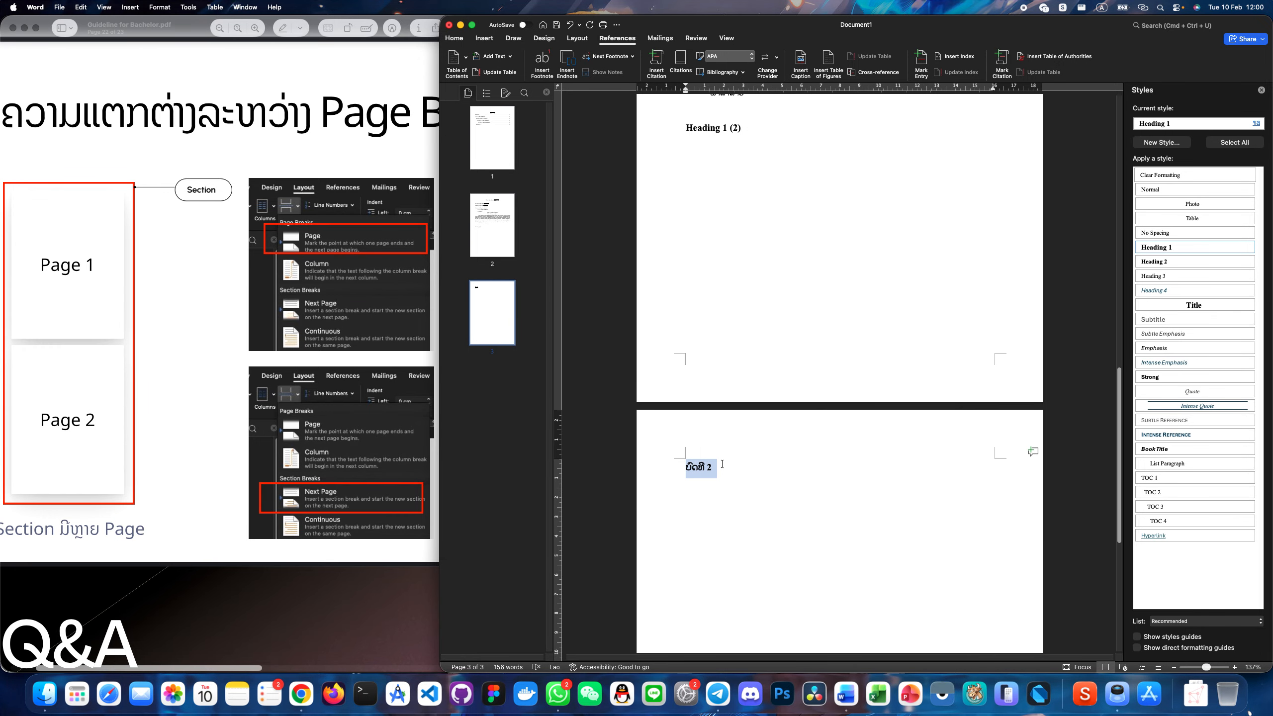
left_click(1176, 305)
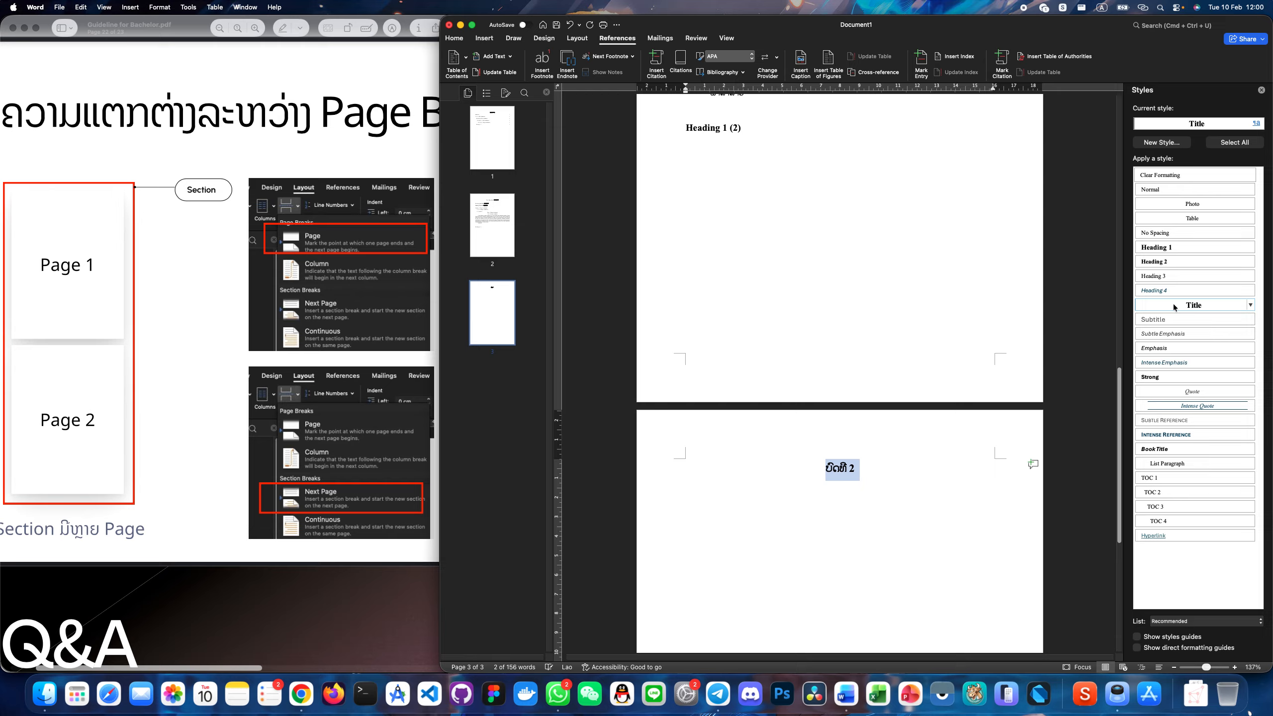
Step: Append "ຄວາມເປັນມາຂອງບົດ" after "ບົດທີ 2" in the chapter title
left_click(877, 464)
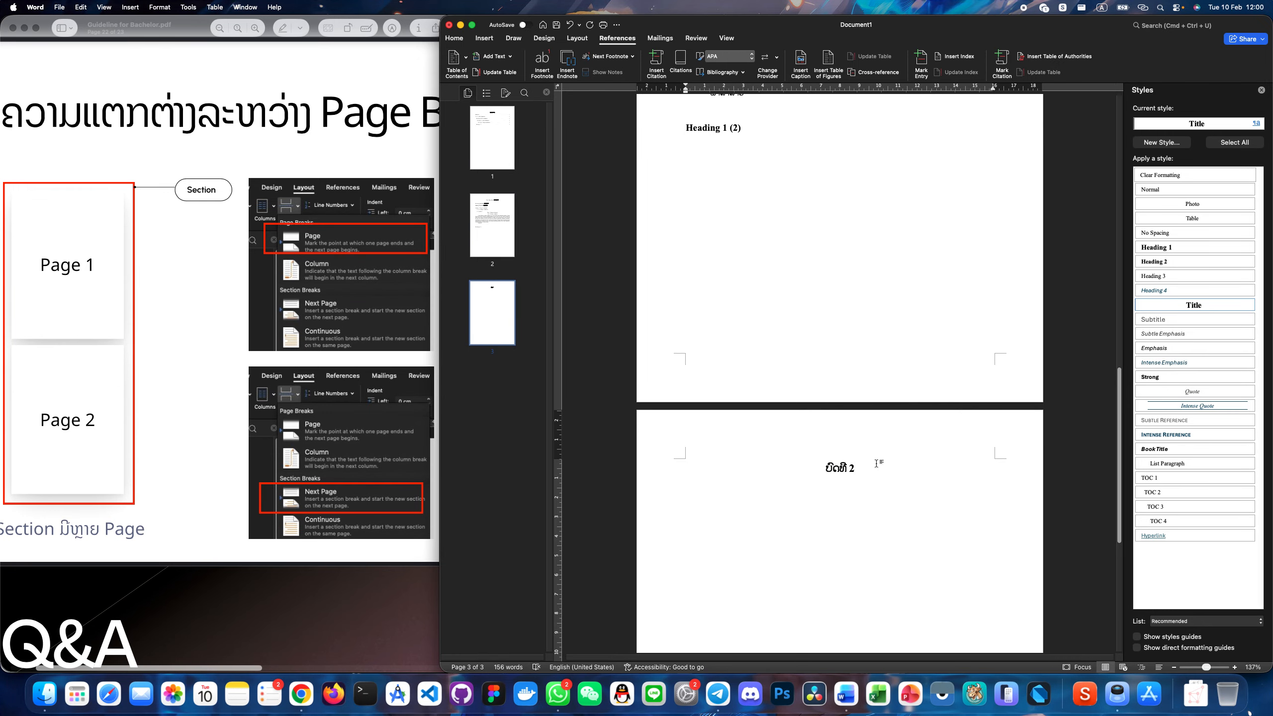
key("ctrl+space")
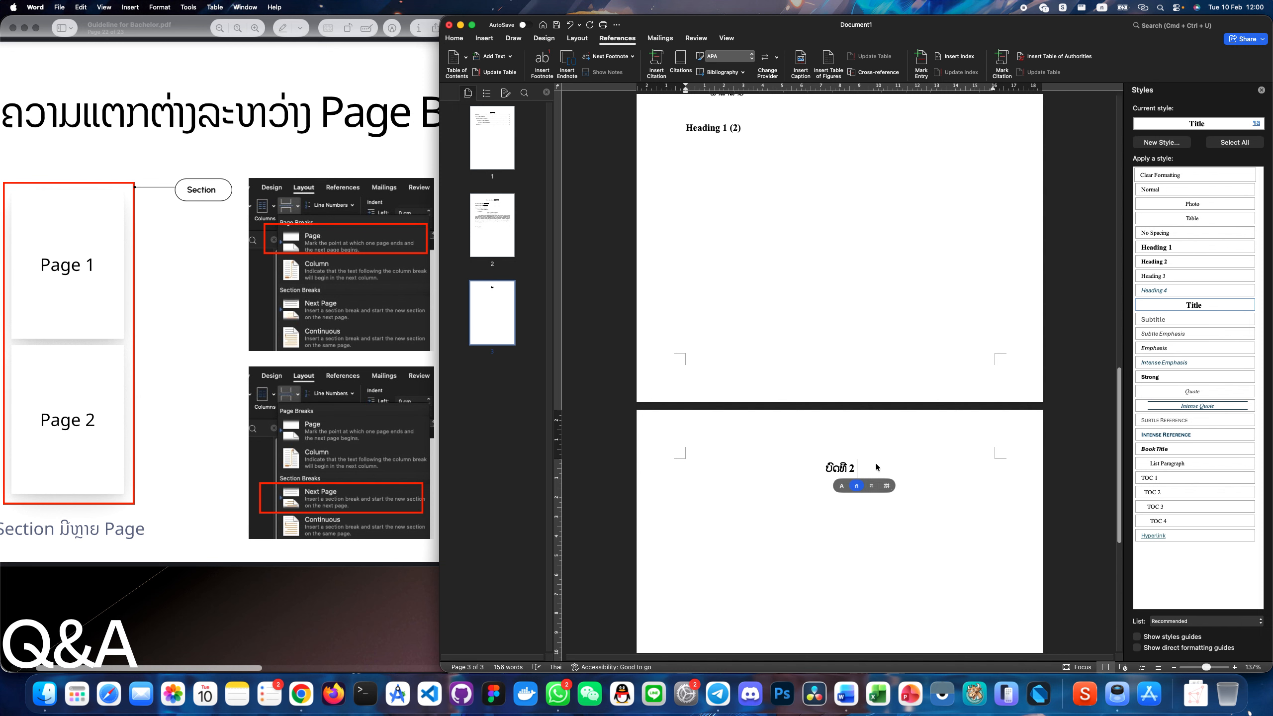
key("ctrl+space")
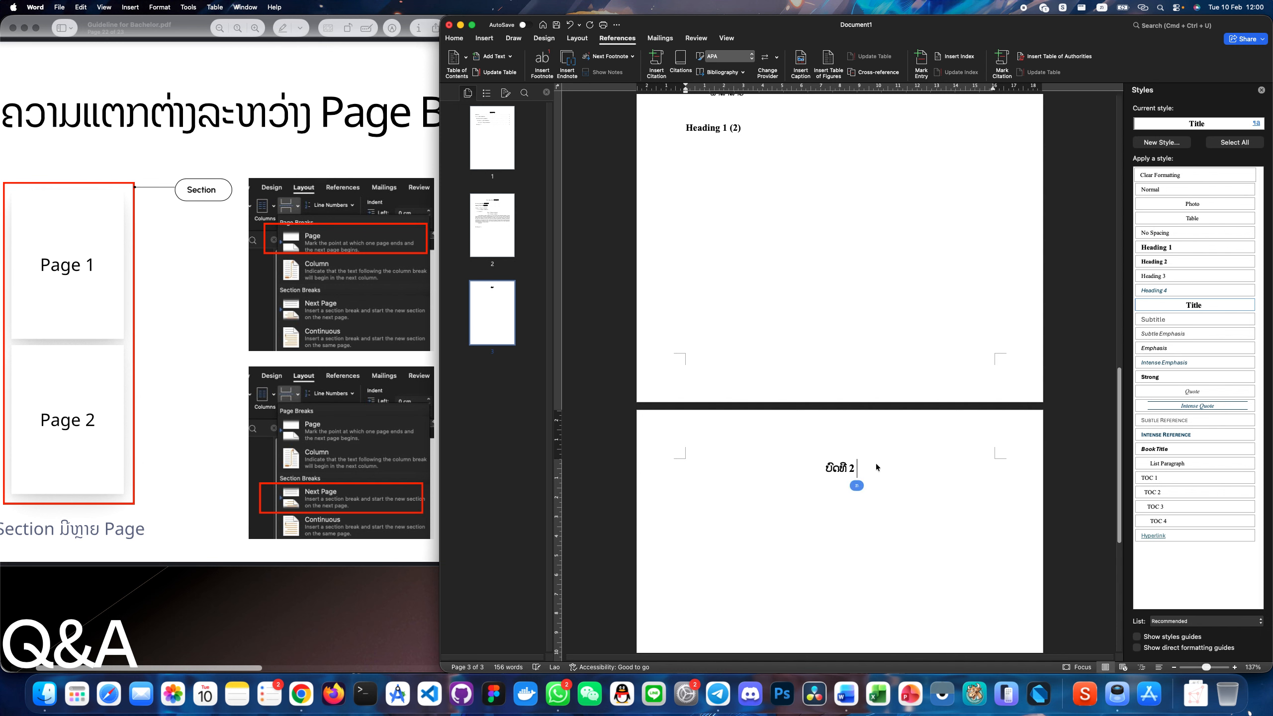
type("ຄວາມເປັນມາຂ")
type("ອງບົດ")
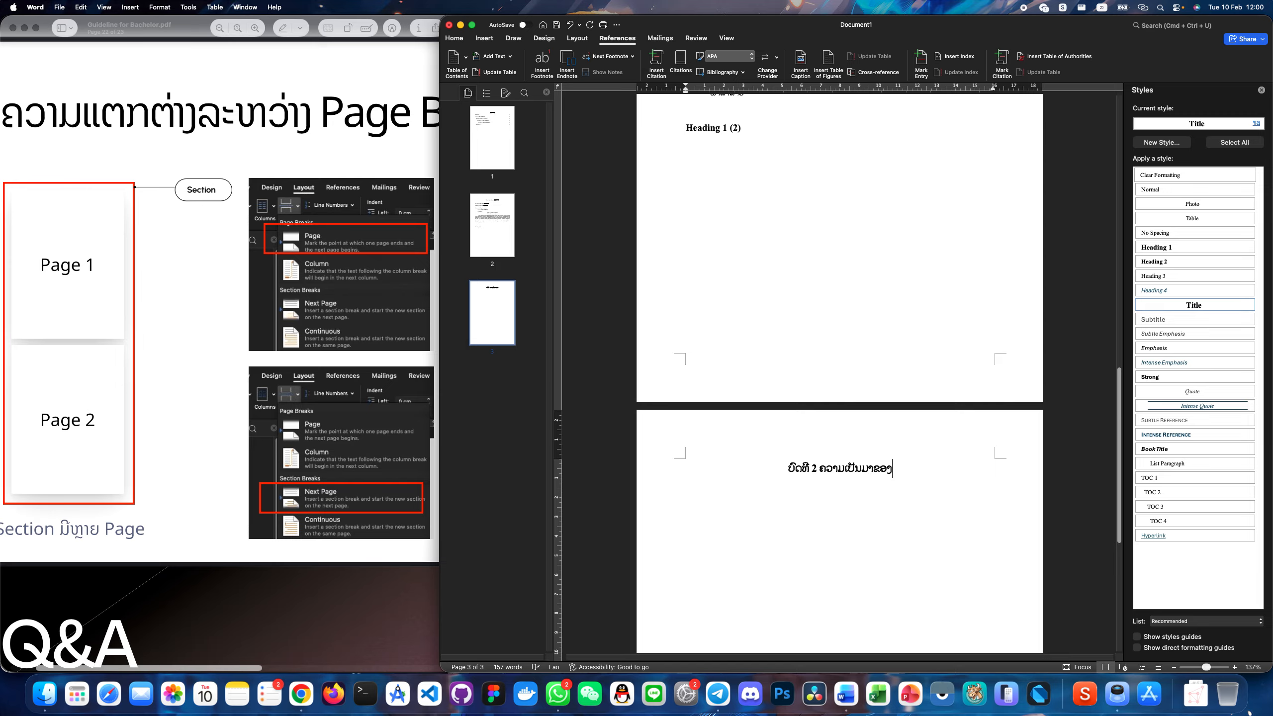
Step: Show the formatting marks and insert a manual line break after "ບົດທີ 2" within the same title paragraph
left_click(811, 472)
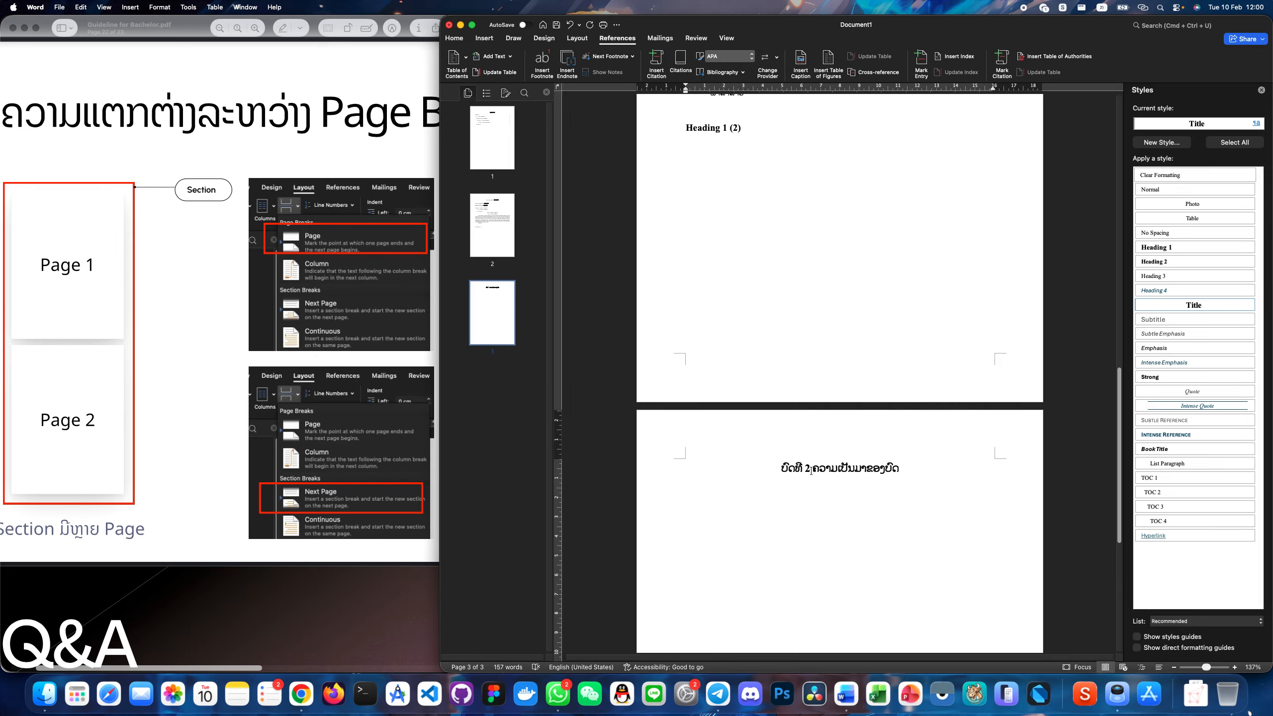
left_click_drag(806, 466, 890, 463)
left_click(890, 463)
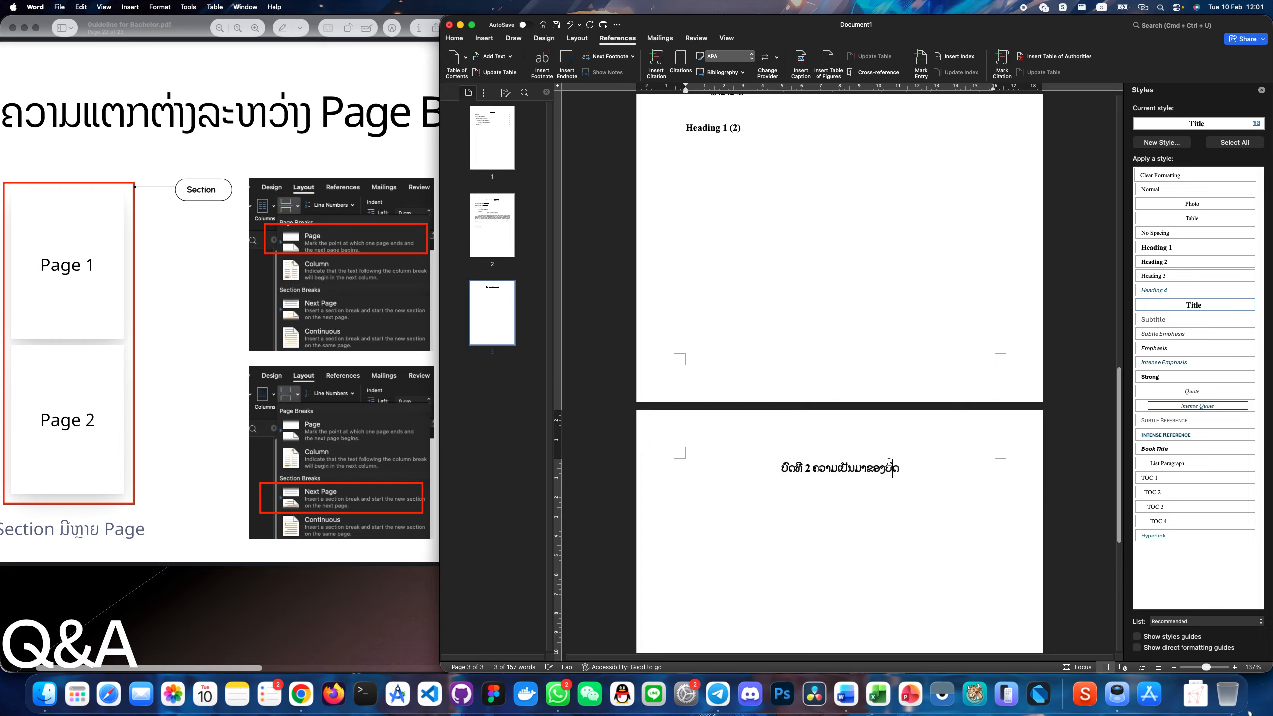
left_click(454, 37)
left_click(827, 56)
left_click(809, 467)
key("shift+Return")
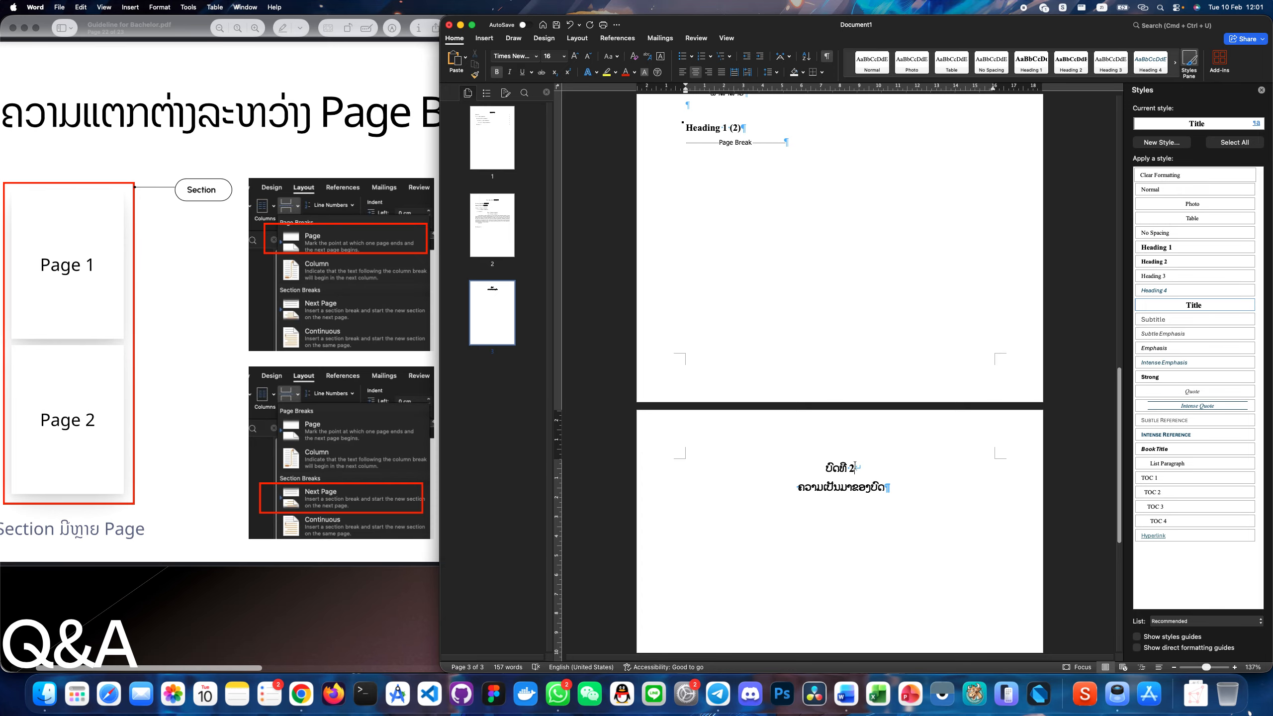
Step: Update the entire table of contents and follow its "ບົດທີ 2" entry to the chapter title
scroll(855, 466, "up", 5)
right_click(769, 217)
left_click(801, 307)
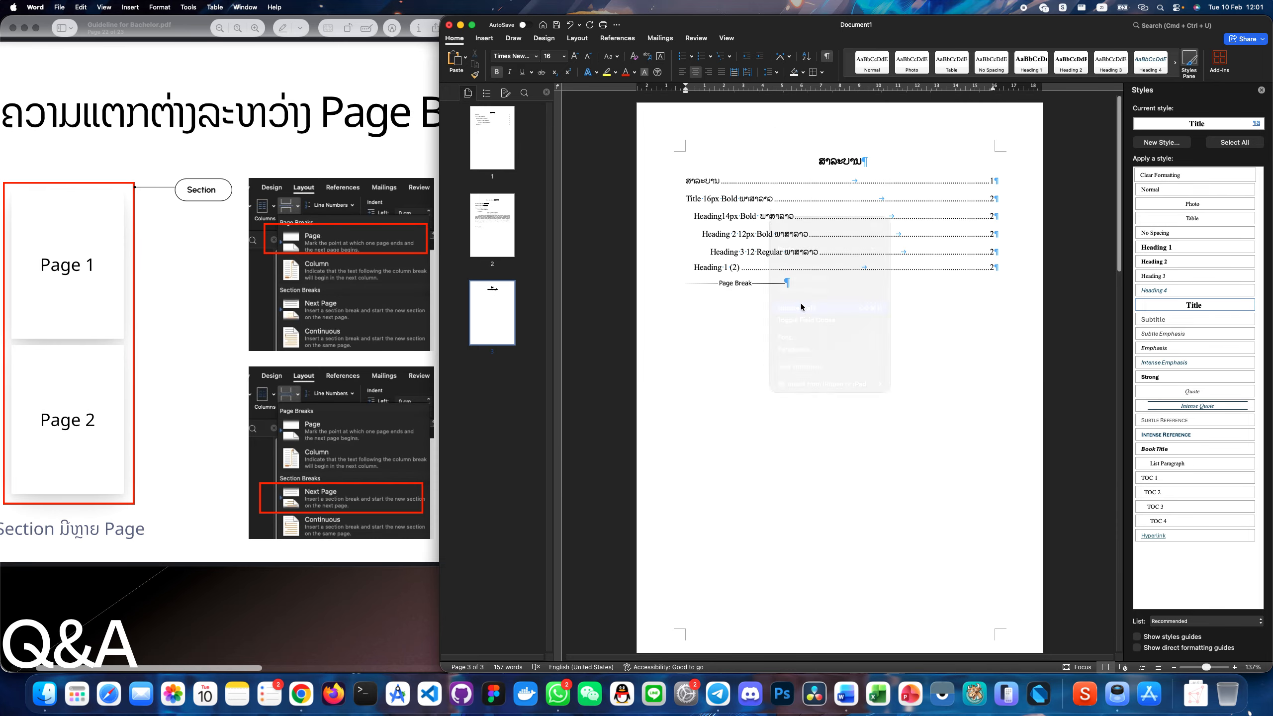
left_click(546, 218)
left_click(719, 238)
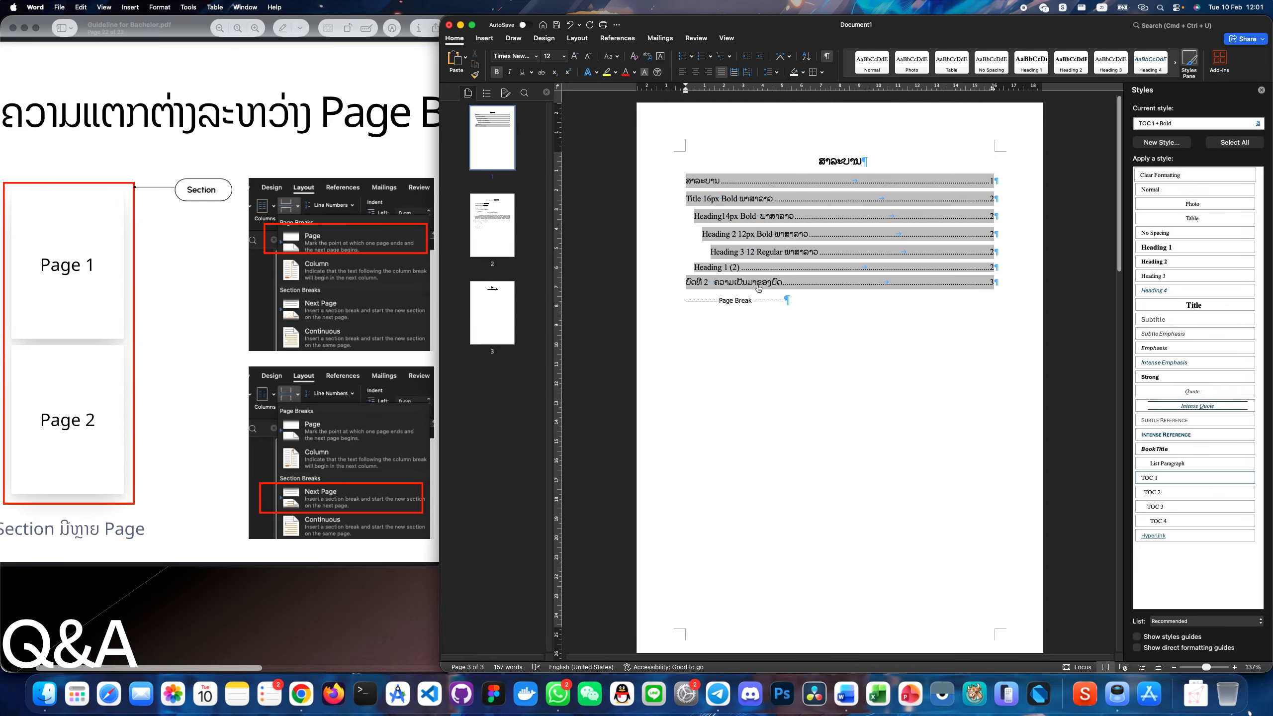
left_click(719, 284)
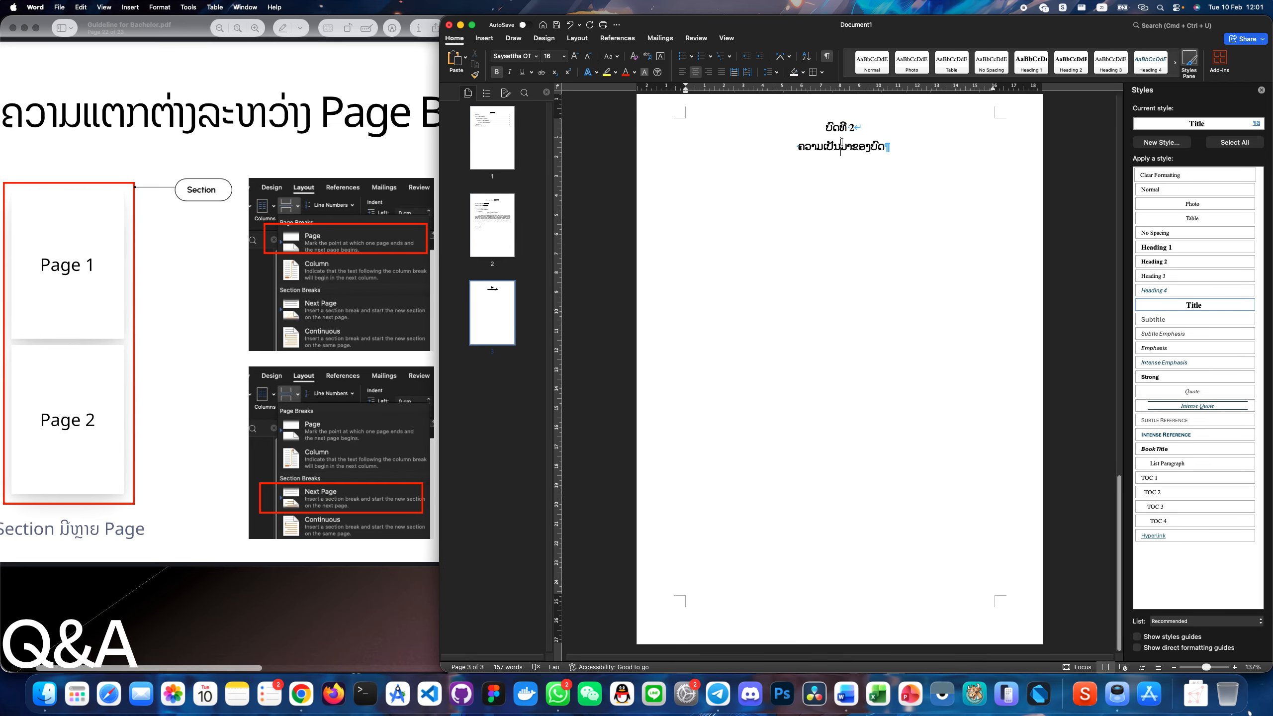